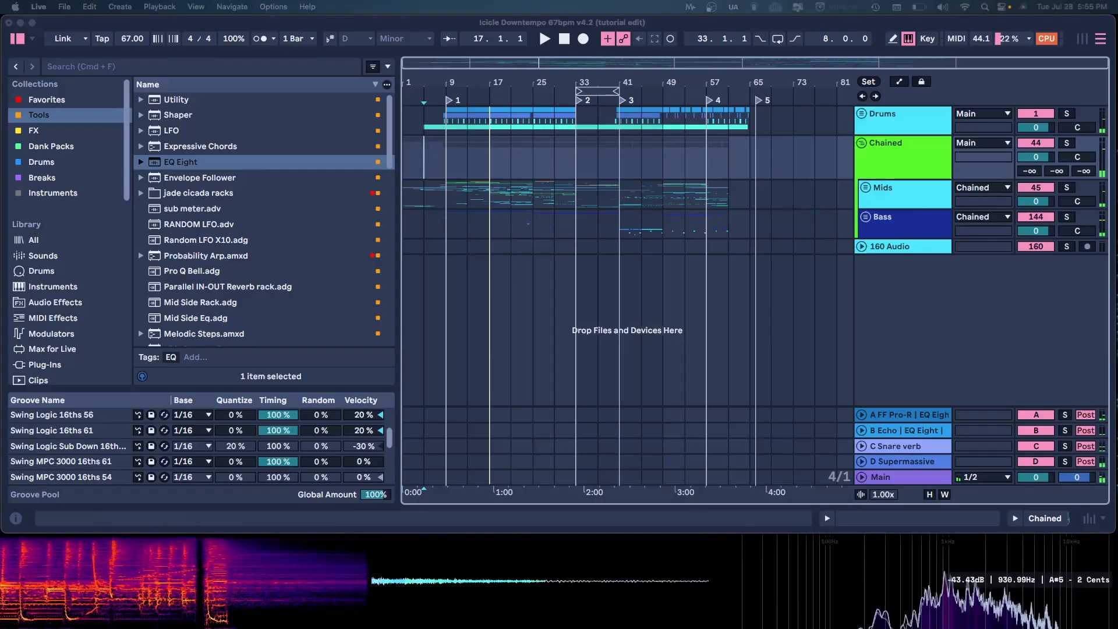
- Unfold the Drums group to view its tracks and fold the Extra Percussion subgroup
{"action": "left_click", "coordinate": [427, 295]}
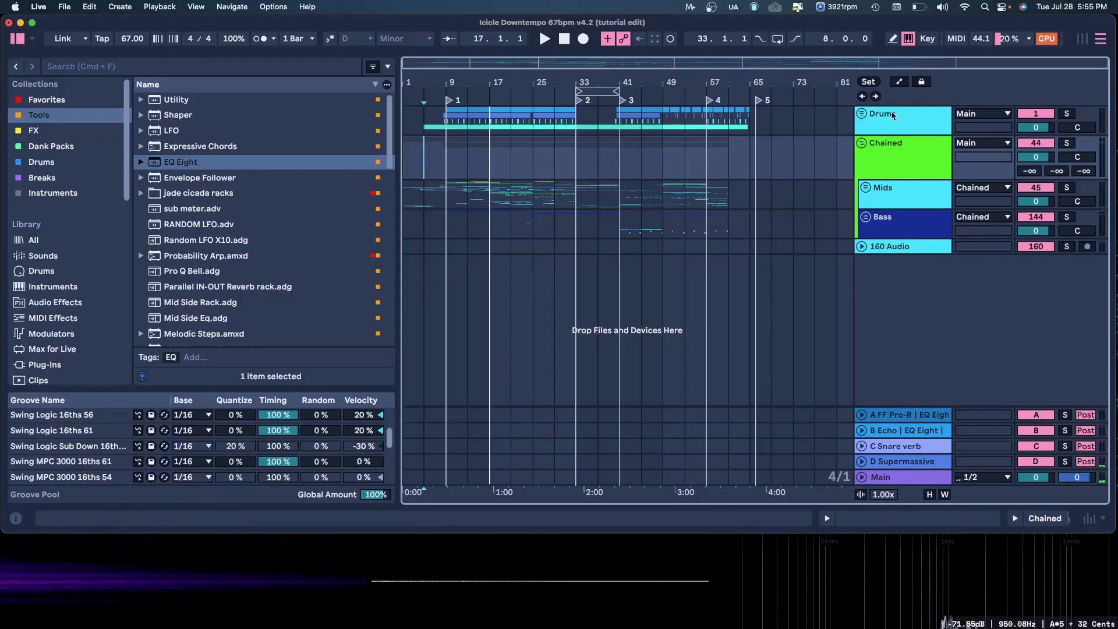
{"action": "left_click", "coordinate": [862, 115]}
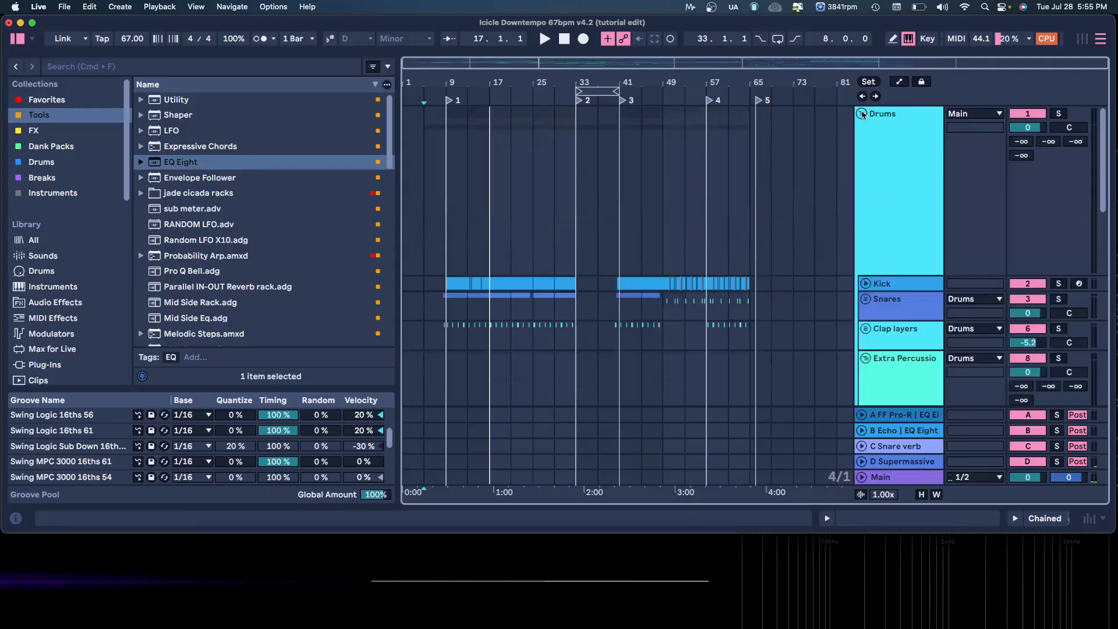
{"action": "scroll", "coordinate": [848, 218], "scroll_direction": "down", "scroll_amount": 3}
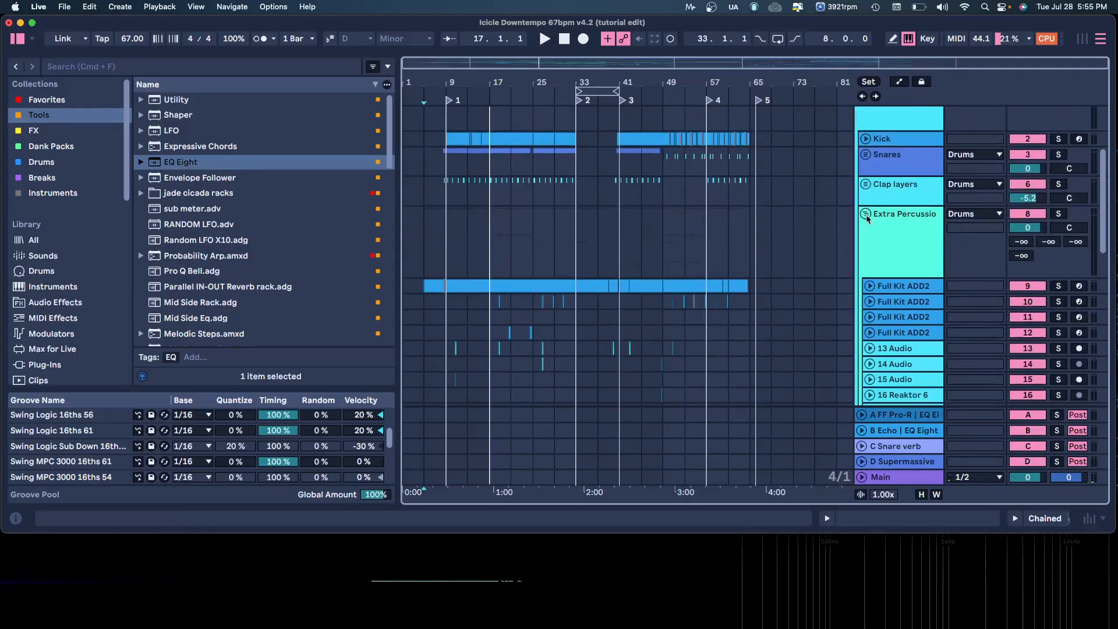
{"action": "left_click", "coordinate": [866, 214]}
{"action": "scroll", "coordinate": [884, 262], "scroll_direction": "up", "scroll_amount": 3}
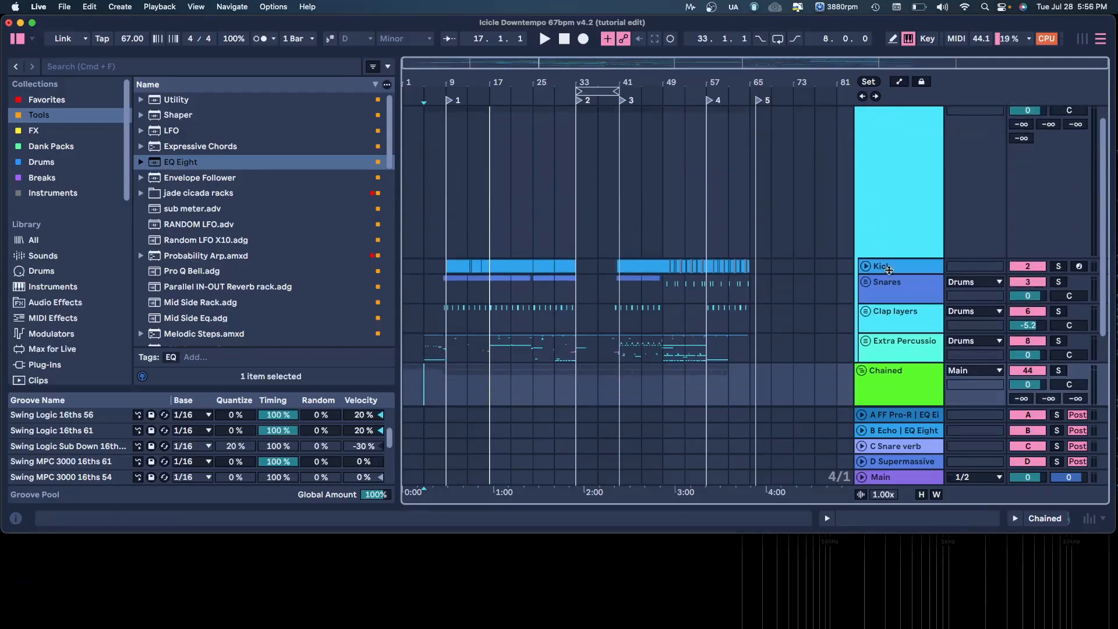
- Select the Kick, Snares, Clap layers and Extra Percussion tracks in turn to review the drum layers
{"action": "left_click", "coordinate": [890, 269]}
{"action": "left_click", "coordinate": [891, 287]}
{"action": "left_click", "coordinate": [895, 320]}
{"action": "left_click", "coordinate": [898, 346]}
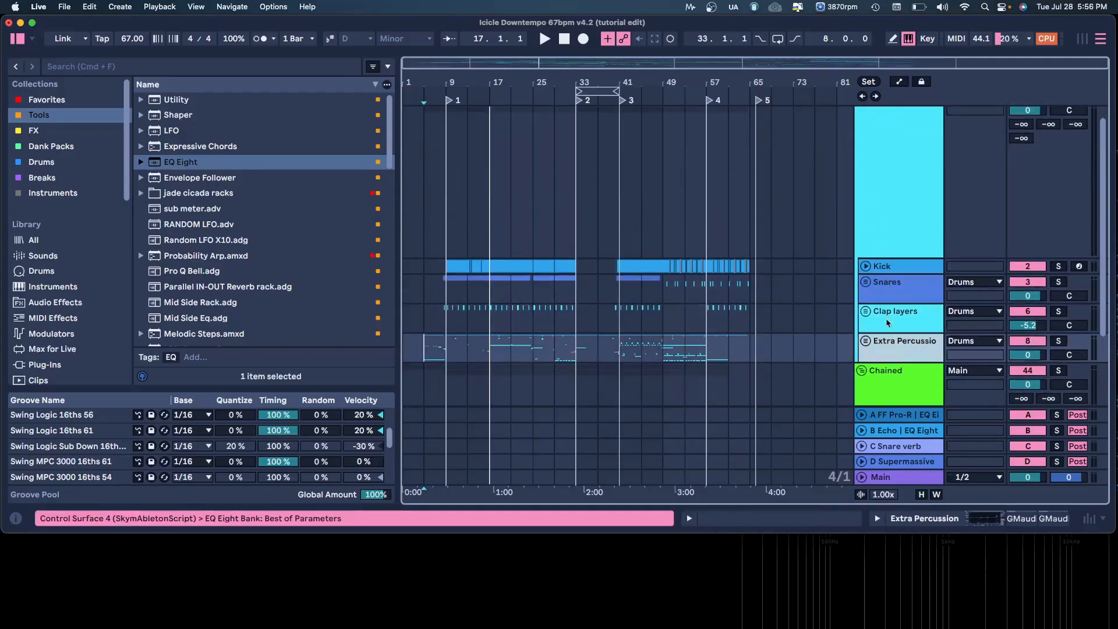
{"action": "left_click", "coordinate": [884, 271]}
{"action": "left_click", "coordinate": [886, 297]}
{"action": "left_click", "coordinate": [884, 314]}
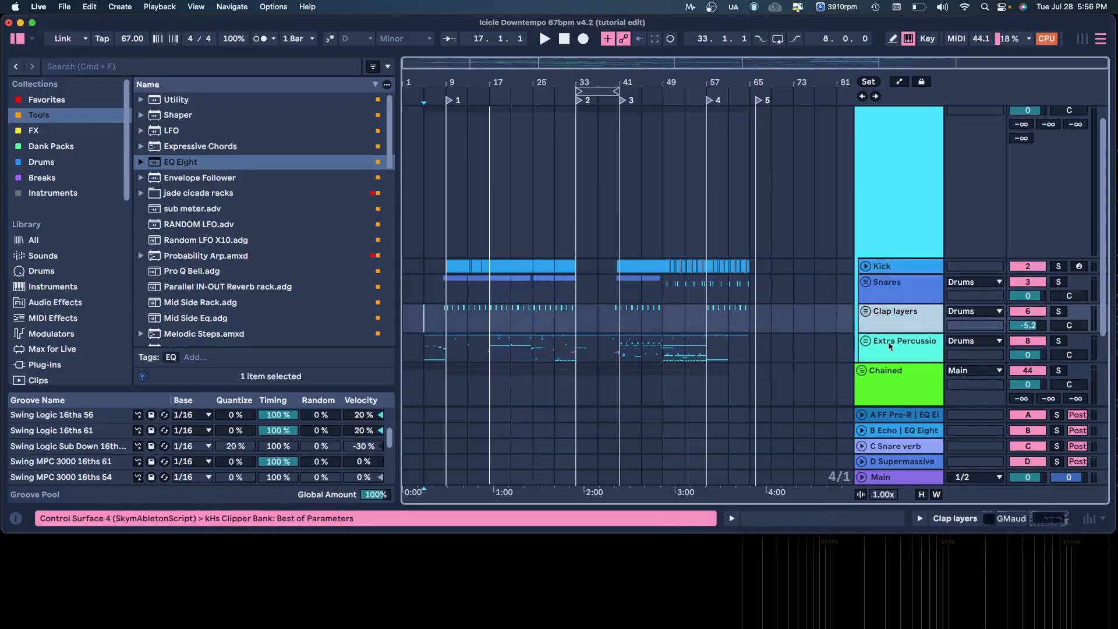
- Unfold the Extra Percussion group, look through its tracks, and fold it again
{"action": "left_click", "coordinate": [871, 343]}
{"action": "left_click", "coordinate": [866, 342]}
{"action": "scroll", "coordinate": [869, 341], "scroll_direction": "down", "scroll_amount": 7}
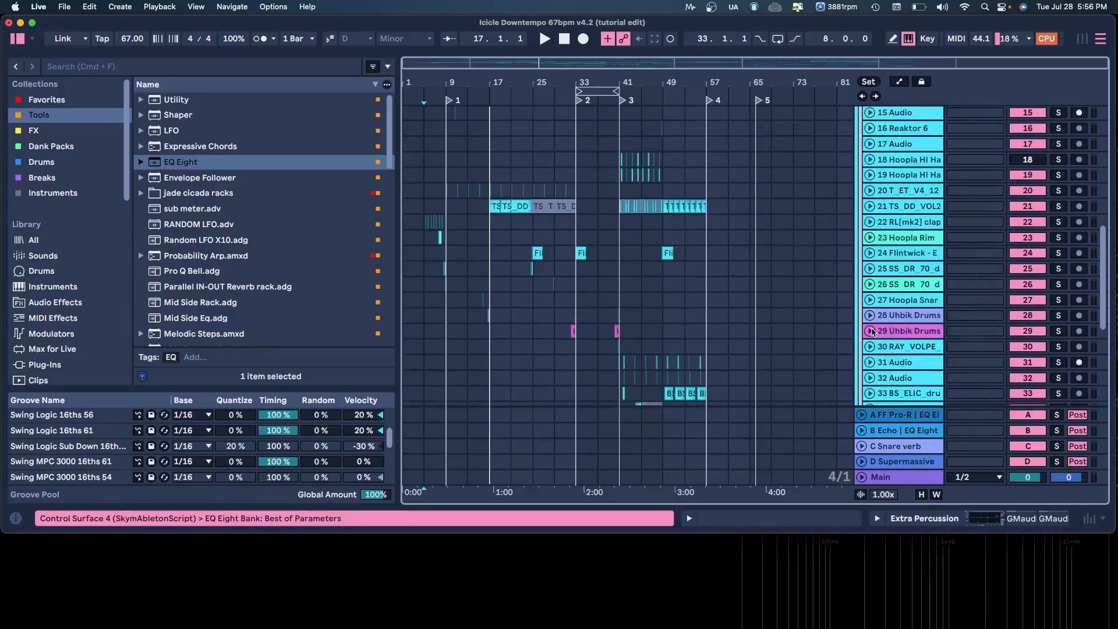
{"action": "scroll", "coordinate": [873, 331], "scroll_direction": "up", "scroll_amount": 3}
{"action": "scroll", "coordinate": [873, 329], "scroll_direction": "up", "scroll_amount": 3}
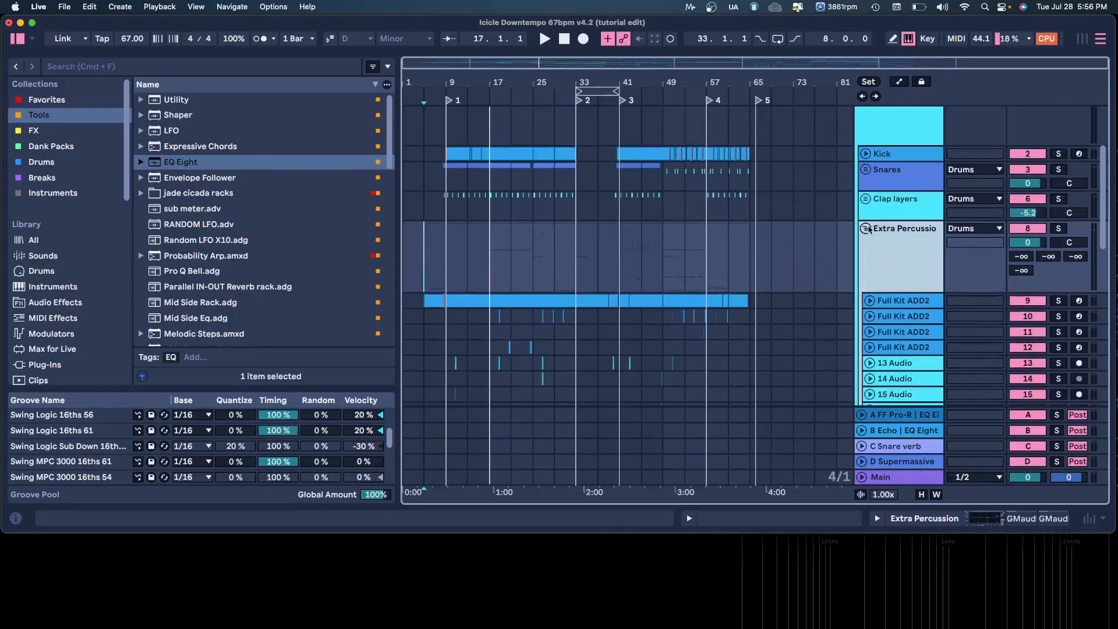
{"action": "left_click", "coordinate": [866, 229]}
- Unfold the Snares group and the Kick track, and show the Kick track's devices at bar 9
{"action": "left_click", "coordinate": [887, 234]}
{"action": "left_click", "coordinate": [866, 249]}
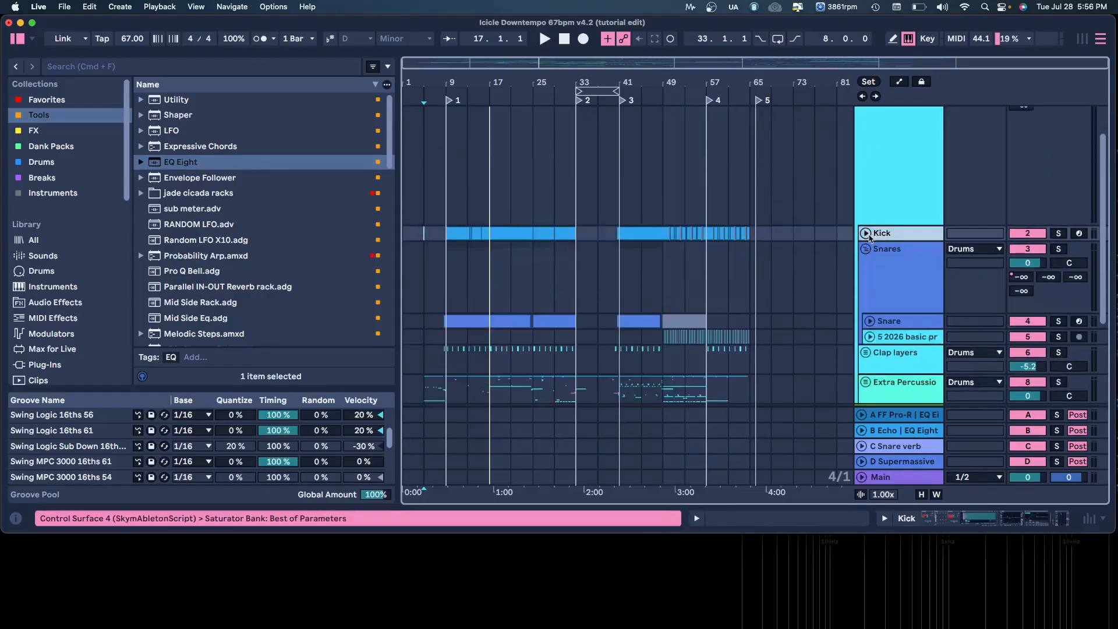
{"action": "left_click", "coordinate": [866, 234]}
{"action": "scroll", "coordinate": [480, 163], "scroll_direction": "down", "scroll_amount": 2}
{"action": "left_click_drag", "start_coordinate": [455, 81], "coordinate": [547, 205]}
{"action": "double_click", "coordinate": [881, 199]}
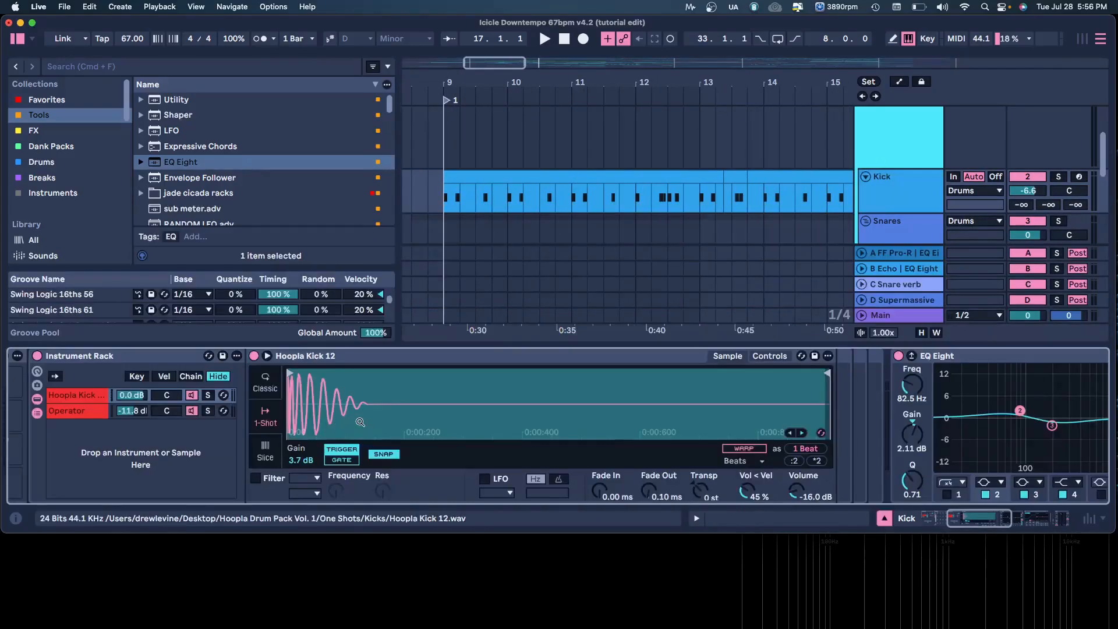
- Show the Snare track's device chain with its drum rack and Hoopla Snare 10 sample
{"action": "scroll", "coordinate": [891, 199], "scroll_direction": "down", "scroll_amount": 3}
{"action": "double_click", "coordinate": [900, 201]}
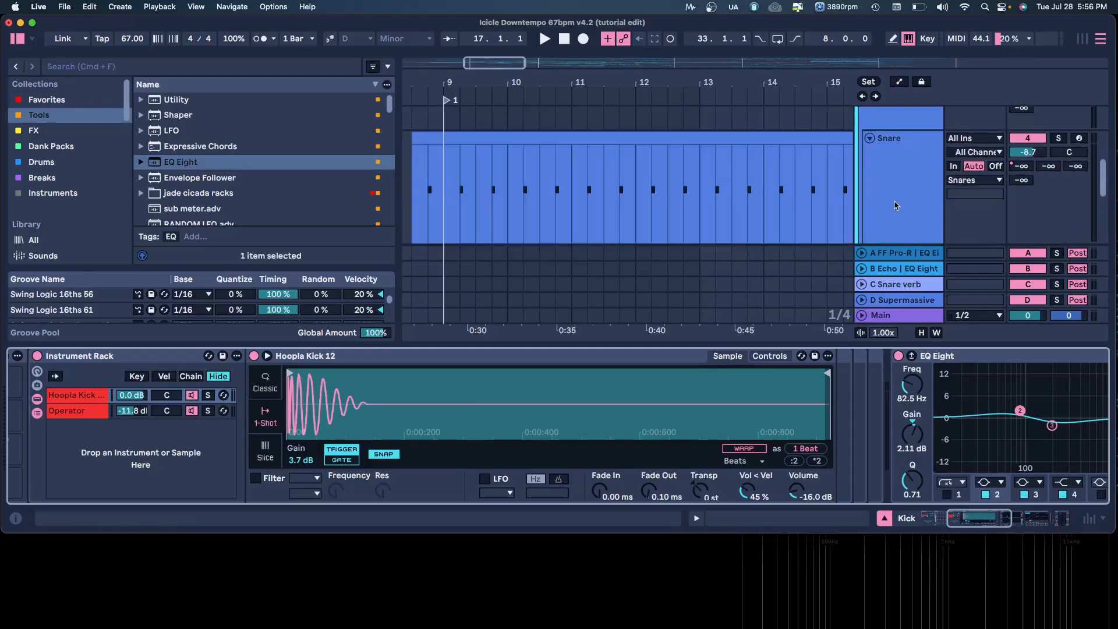
{"action": "scroll", "coordinate": [612, 229], "scroll_direction": "up", "scroll_amount": 5}
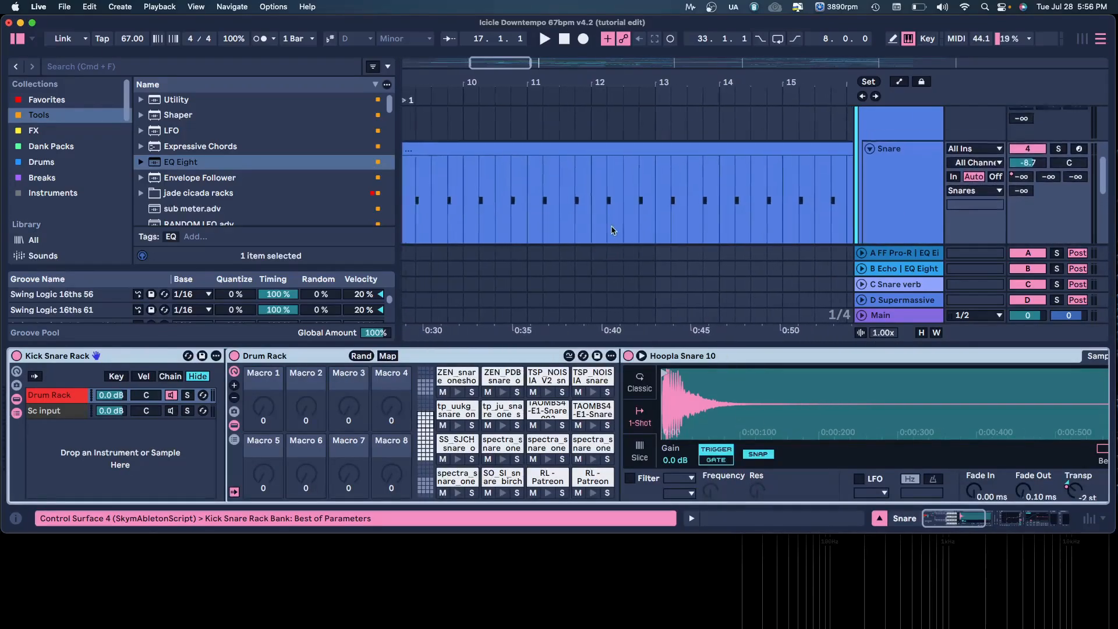
- Open the Kick clip at bar 9 to examine its notes and velocities, and return to the arrangement
{"action": "double_click", "coordinate": [831, 154]}
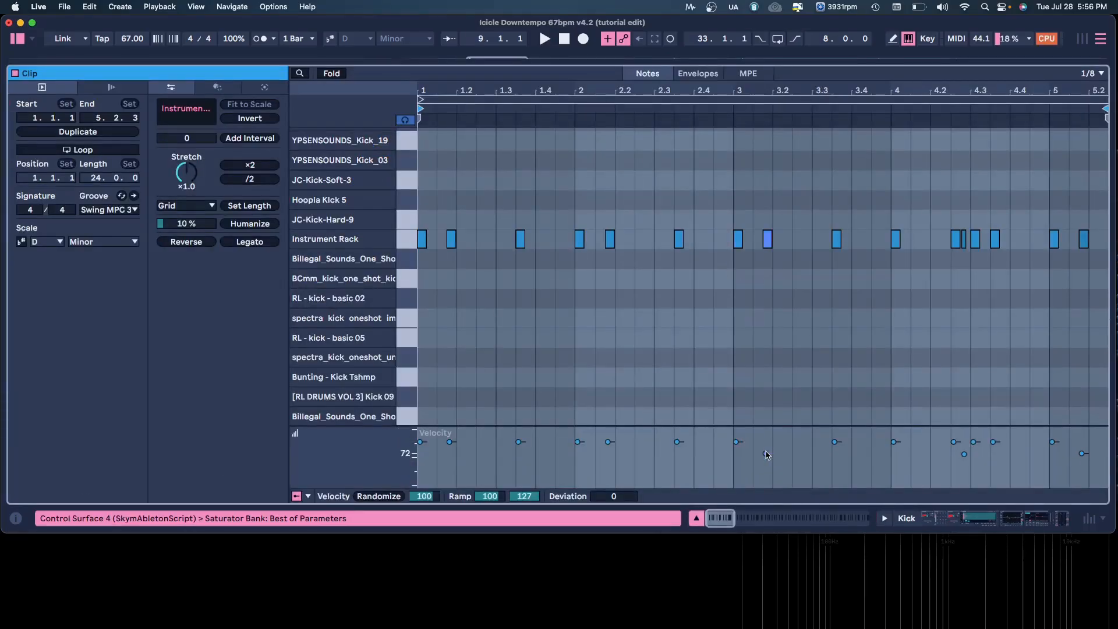
{"action": "double_click", "coordinate": [798, 62]}
{"action": "left_click", "coordinate": [600, 256]}
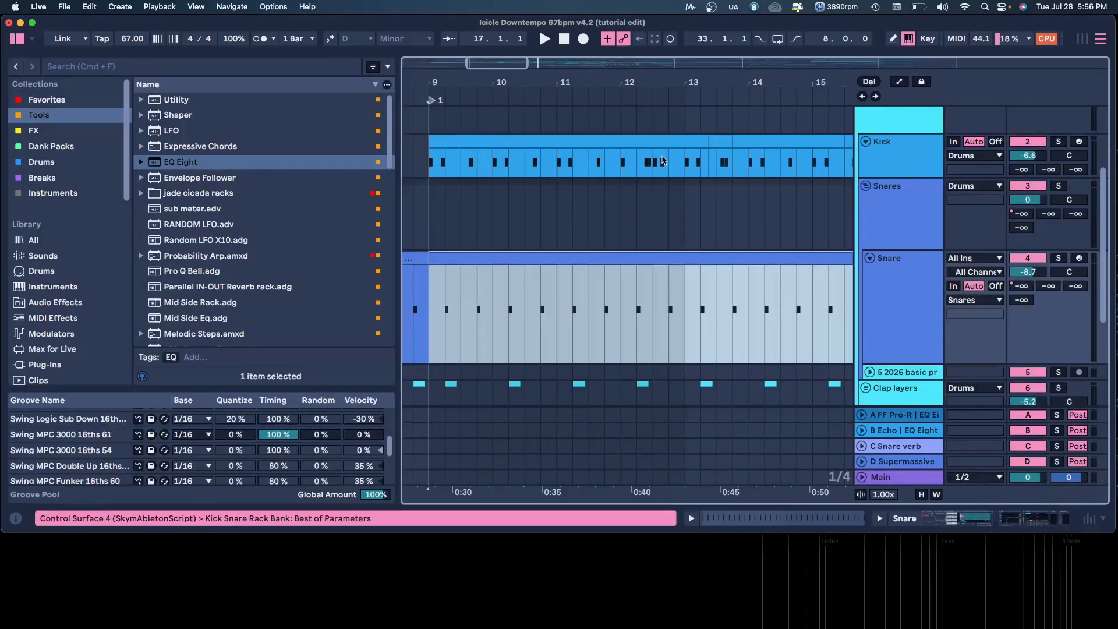
- Zoom in on the quick kick notes in bar 12 and play the arrangement from just before them
{"action": "left_click_drag", "start_coordinate": [658, 79], "coordinate": [658, 111]}
{"action": "left_click", "coordinate": [621, 161]}
{"action": "key", "text": "space"}
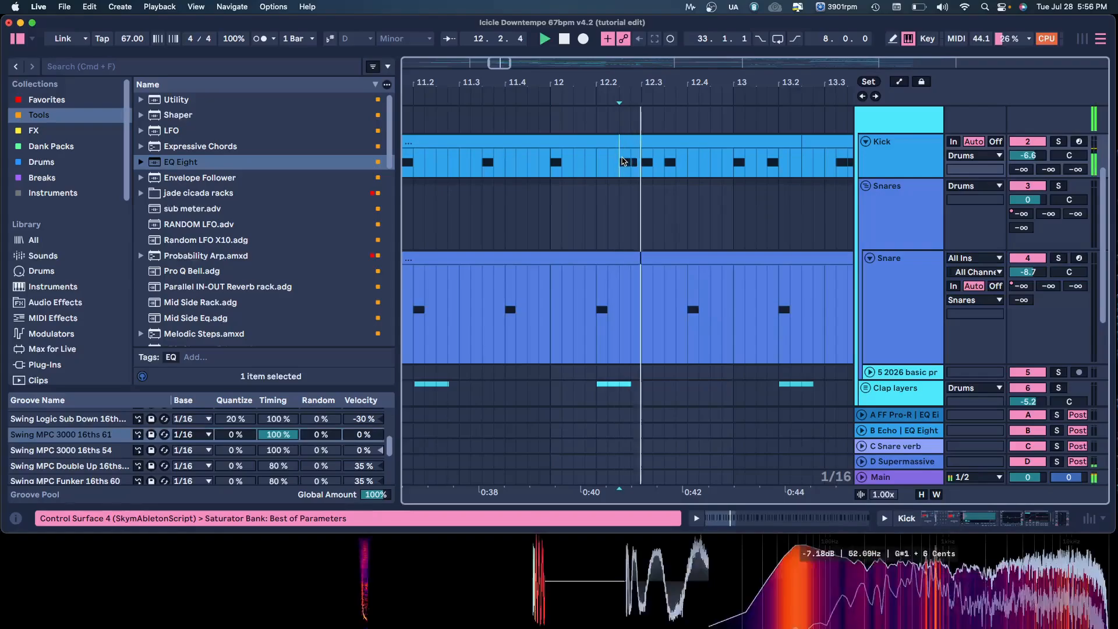
{"action": "key", "text": "space"}
- Solo the Drums group and play the kick fill in bar 12 without the other parts
{"action": "scroll", "coordinate": [1021, 125], "scroll_direction": "up", "scroll_amount": 5}
{"action": "left_click", "coordinate": [1057, 115]}
{"action": "key", "text": "space"}
{"action": "scroll", "coordinate": [734, 253], "scroll_direction": "down", "scroll_amount": 6}
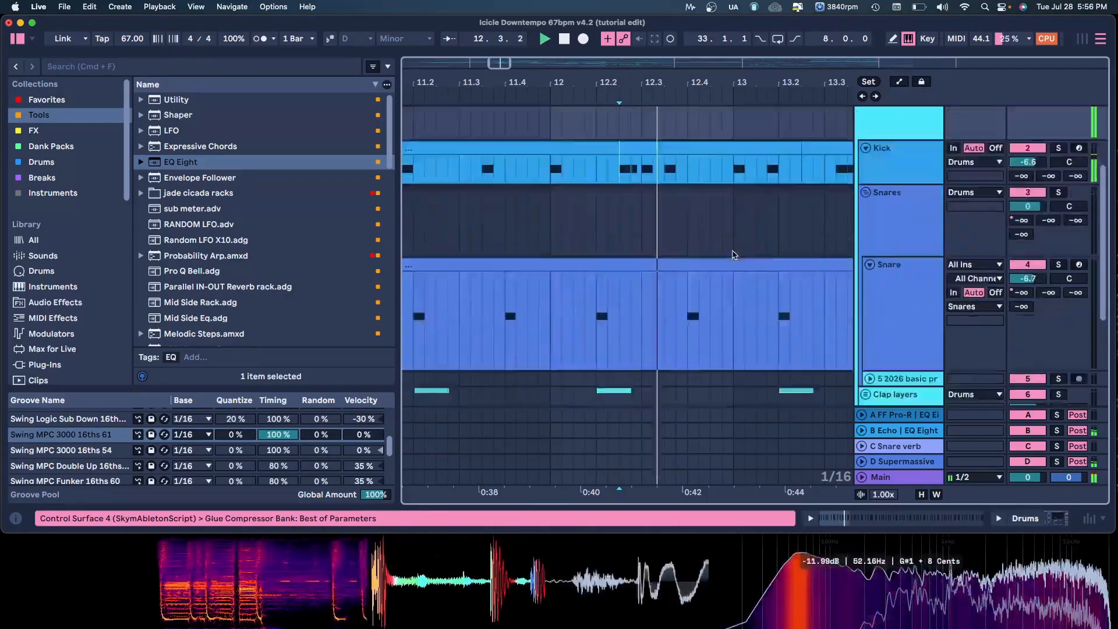
{"action": "key", "text": "space"}
{"action": "scroll", "coordinate": [734, 247], "scroll_direction": "down", "scroll_amount": 1}
{"action": "left_click_drag", "start_coordinate": [724, 78], "coordinate": [724, 59]}
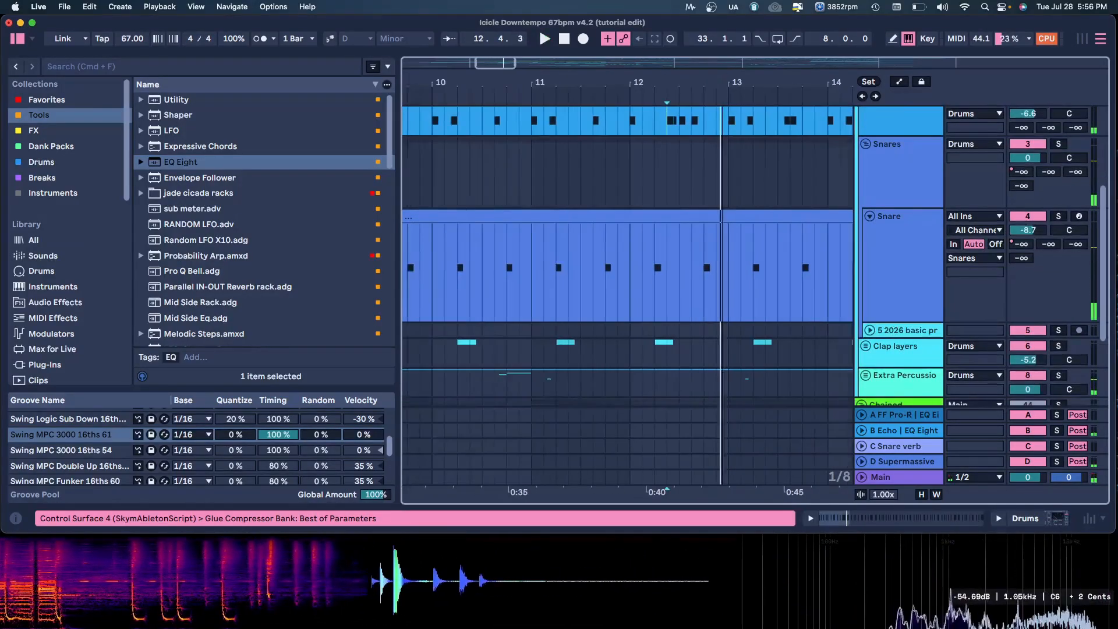
- Show the Snare track's automation for Hoopla Snare 10's transposition and for the A send, playing from bar 10
{"action": "double_click", "coordinate": [918, 259]}
{"action": "left_click_drag", "start_coordinate": [1016, 520], "coordinate": [970, 521]}
{"action": "right_click", "coordinate": [774, 495]}
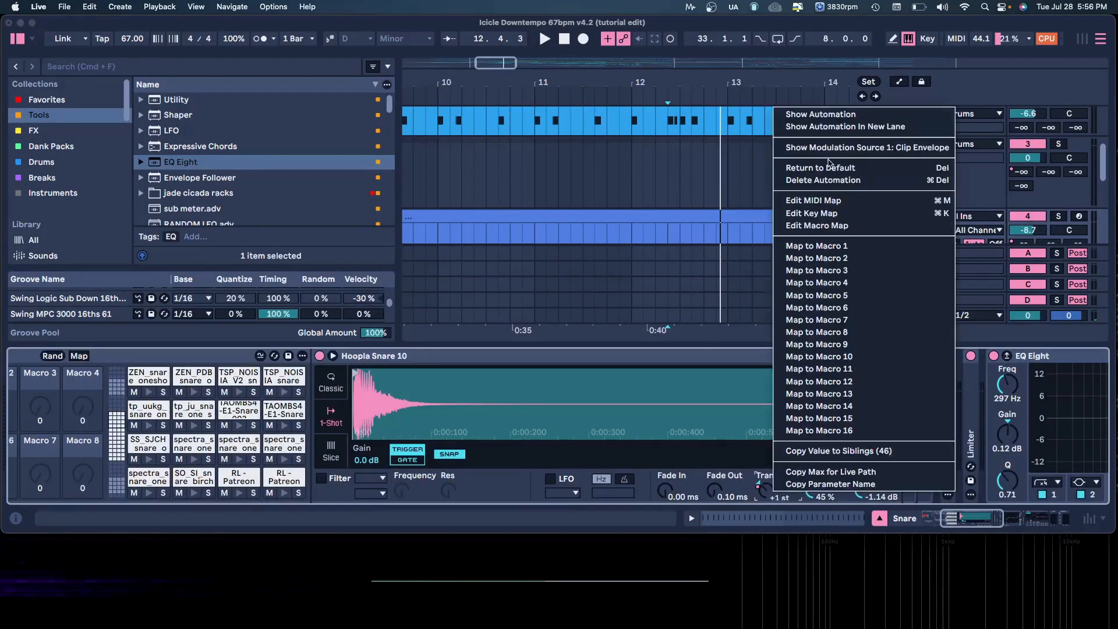
{"action": "left_click", "coordinate": [831, 116]}
{"action": "left_click", "coordinate": [487, 158]}
{"action": "key", "text": "space"}
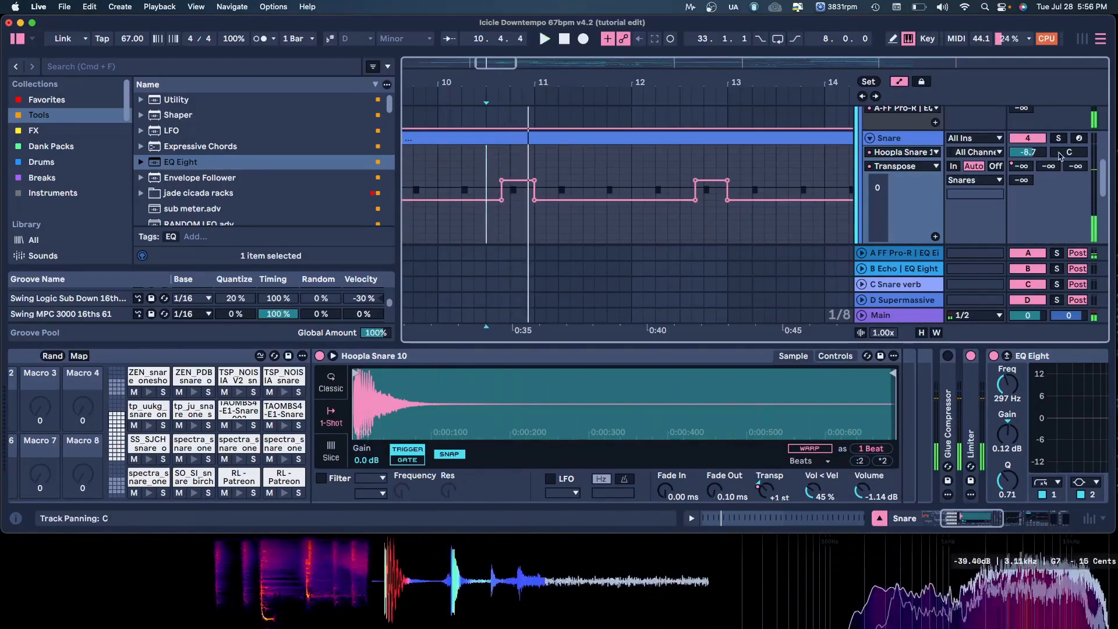
{"action": "left_click", "coordinate": [1029, 167]}
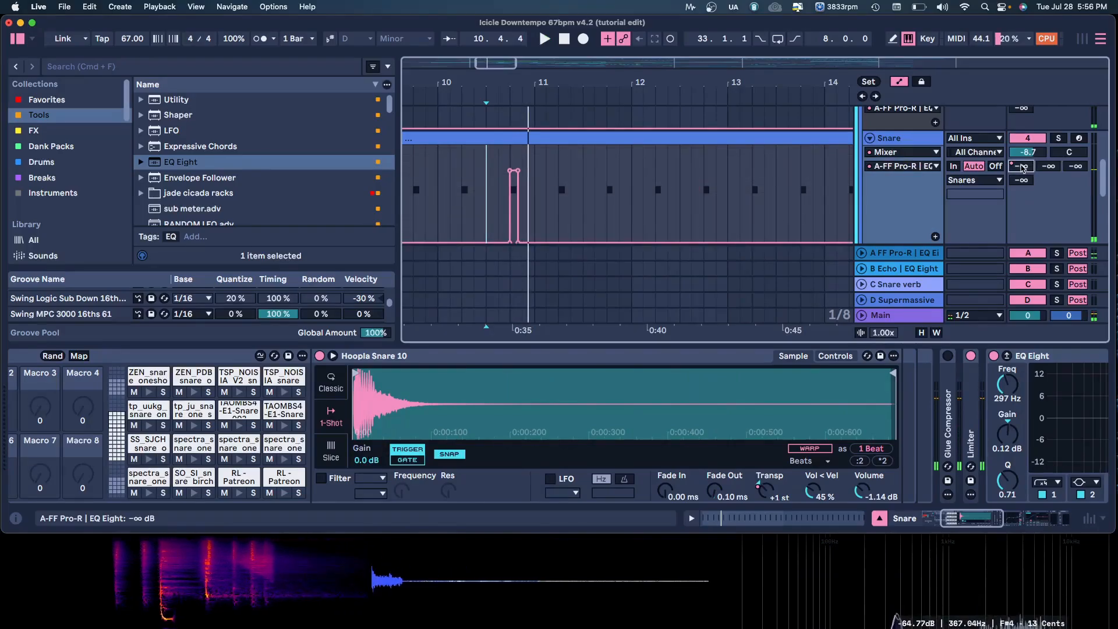
- Unfold the Clap layers group and show the Hoopla Hand Clap 2 clip at 11.2 with automation and devices hidden
{"action": "left_click", "coordinate": [870, 139]}
{"action": "left_click", "coordinate": [866, 170]}
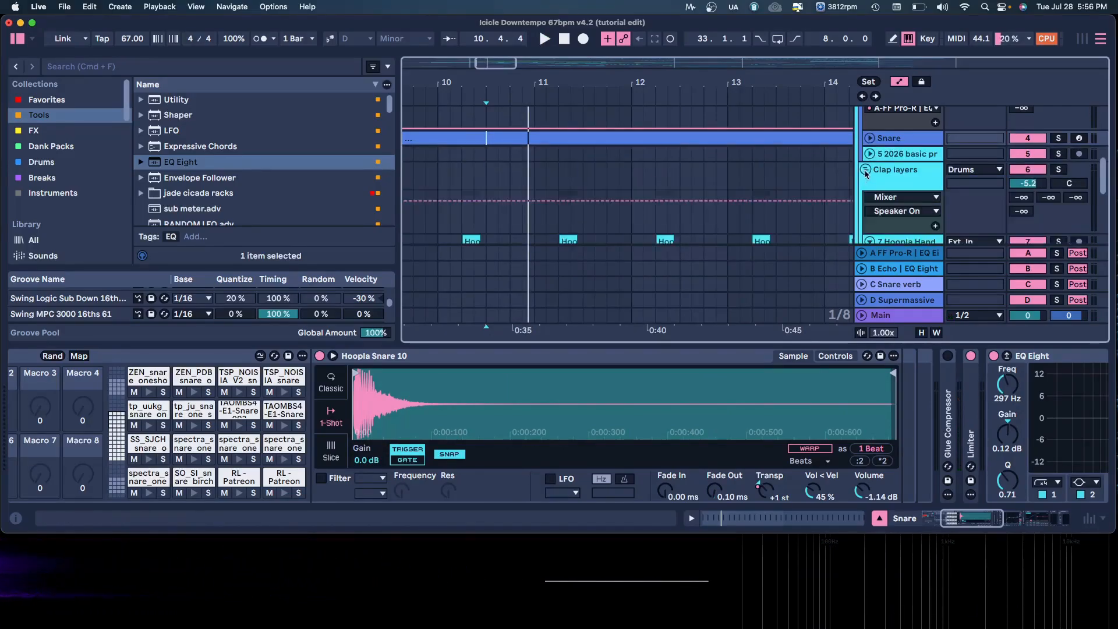
{"action": "scroll", "coordinate": [685, 191], "scroll_direction": "down", "scroll_amount": 2}
{"action": "left_click_drag", "start_coordinate": [562, 86], "coordinate": [598, 175]}
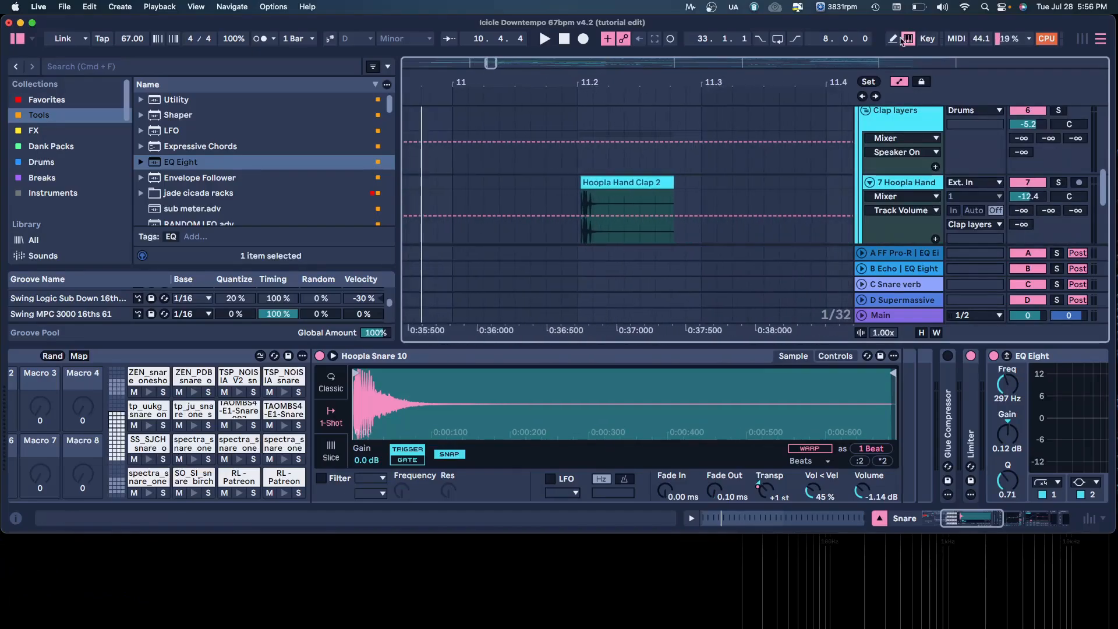
{"action": "left_click", "coordinate": [899, 81]}
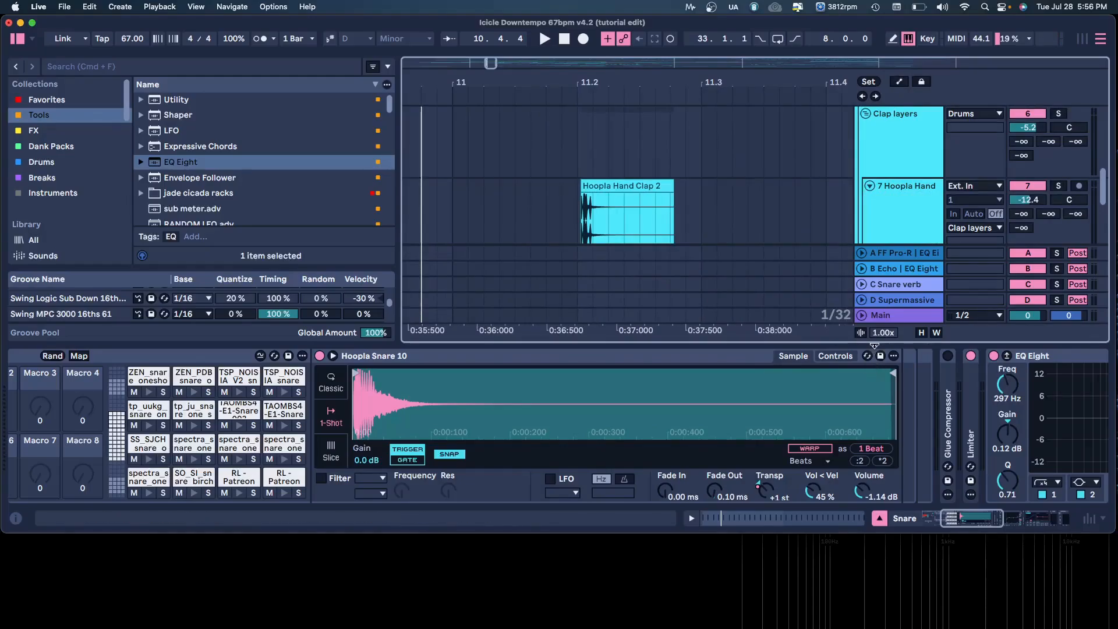
{"action": "key", "text": "super+alt+l"}
- Unfold the Snare track and zoom in at 11.2 to compare the snare note with the clap clip's start
{"action": "scroll", "coordinate": [574, 207], "scroll_direction": "up", "scroll_amount": 5}
{"action": "scroll", "coordinate": [557, 197], "scroll_direction": "down", "scroll_amount": 2}
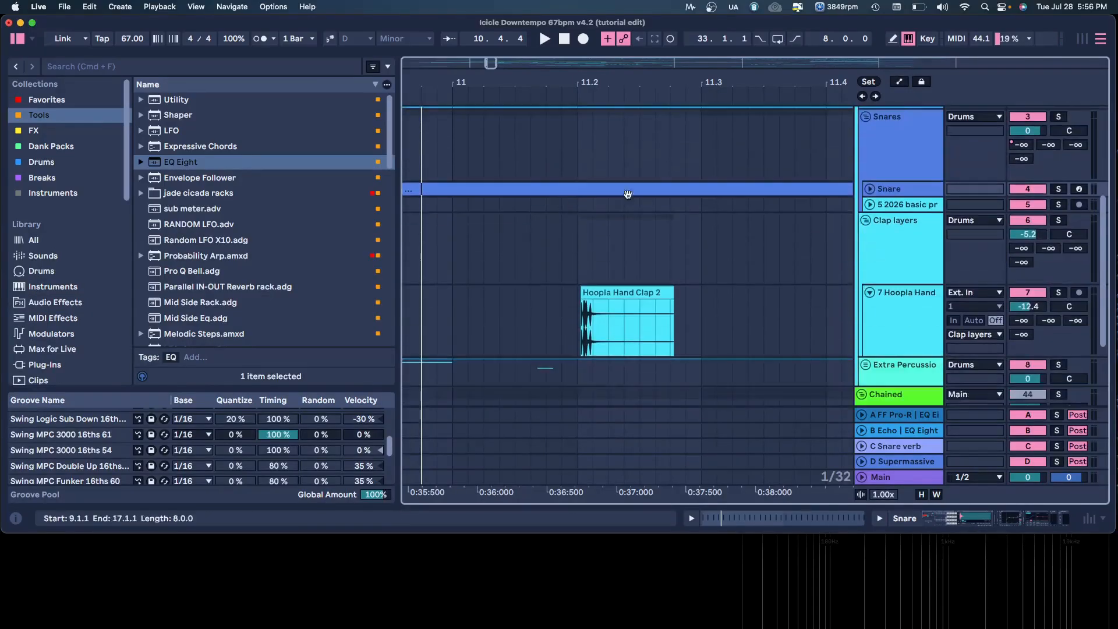
{"action": "left_click", "coordinate": [869, 189]}
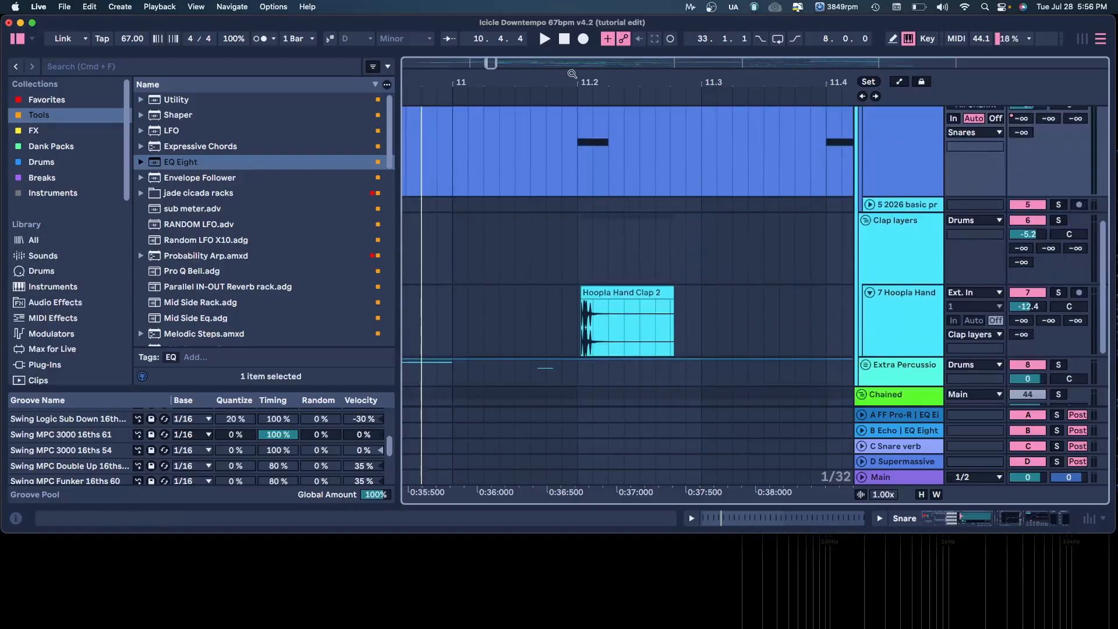
{"action": "left_click_drag", "start_coordinate": [572, 74], "coordinate": [574, 100]}
- Try the Hoopla Hand Clap 2 clip ahead of the snare note at 11.2, play both soloed, and undo the move
{"action": "left_click", "coordinate": [589, 293]}
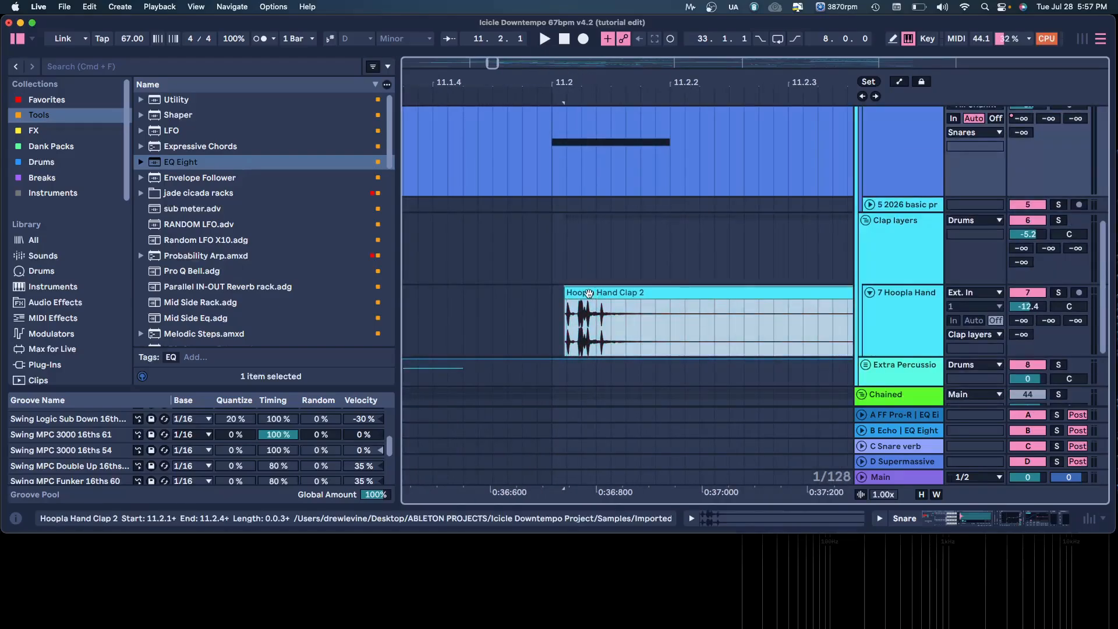
{"action": "left_click_drag", "start_coordinate": [588, 293], "coordinate": [544, 293]}
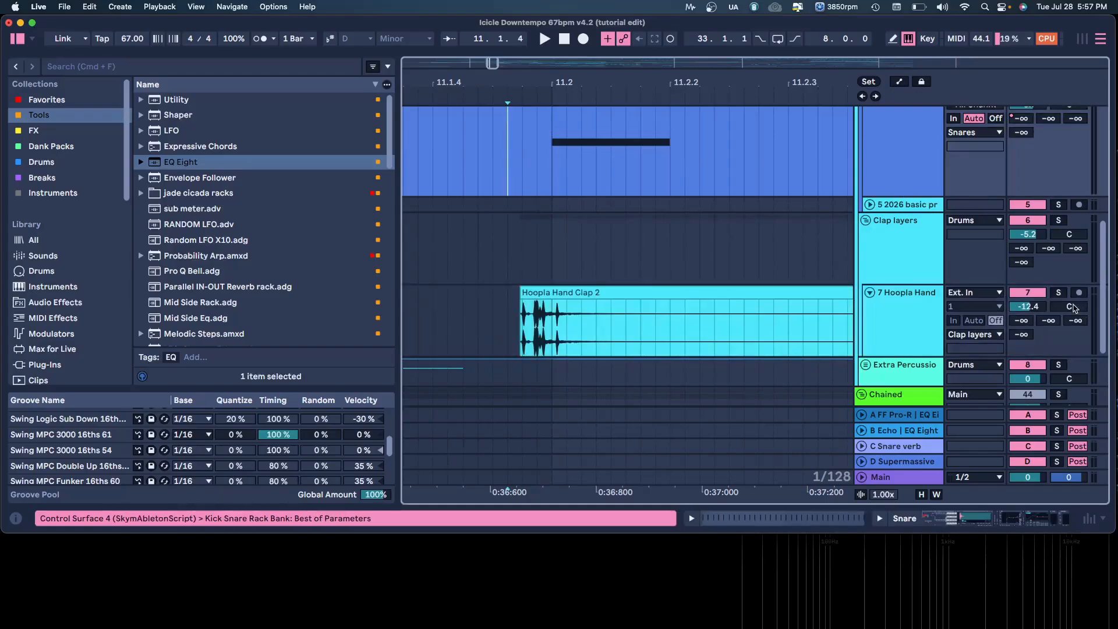
{"action": "scroll", "coordinate": [666, 217], "scroll_direction": "up", "scroll_amount": 3}
{"action": "key", "text": "space"}
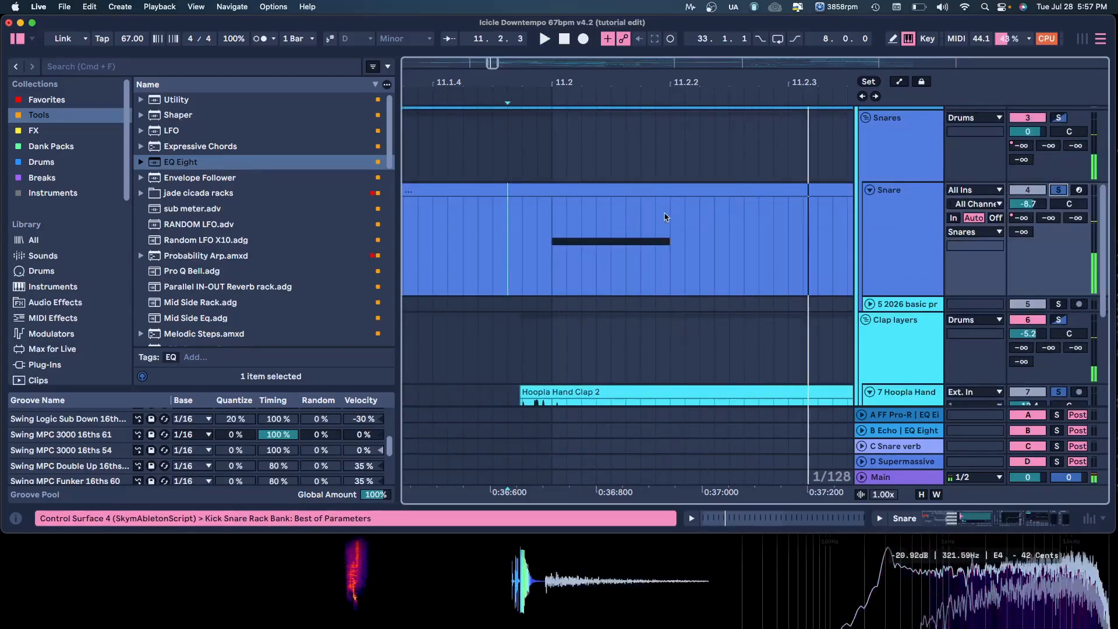
{"action": "scroll", "coordinate": [666, 217], "scroll_direction": "down", "scroll_amount": 3}
{"action": "key", "text": "super+z"}
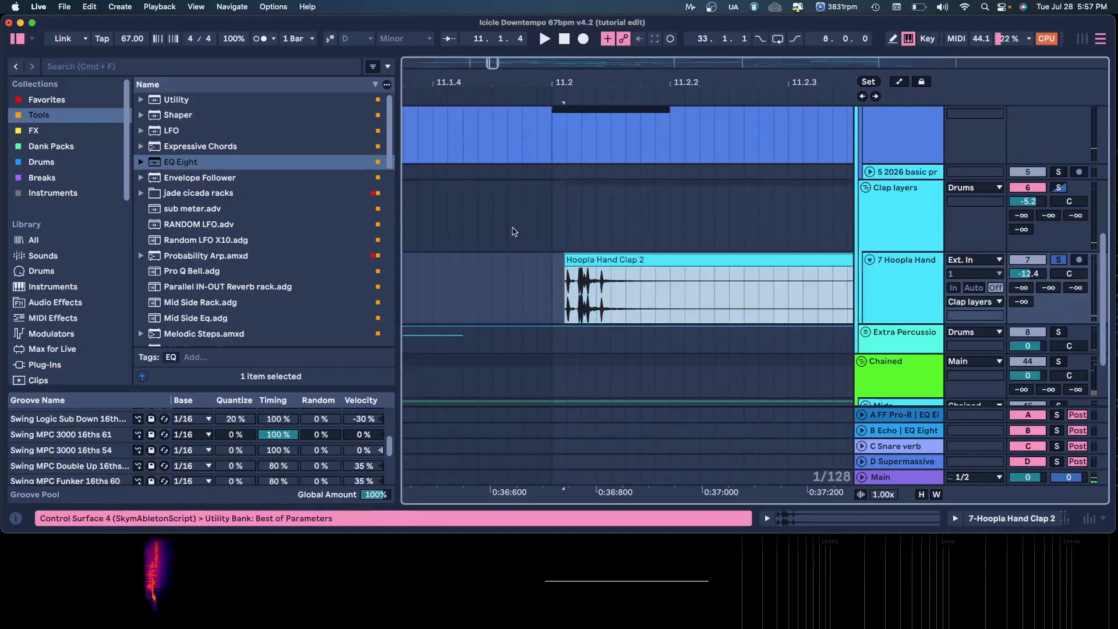
- Solo the Snare and Hoopla Hand Clap tracks and play them together from bar 11 with the clap's original timing
{"action": "left_click", "coordinate": [513, 231]}
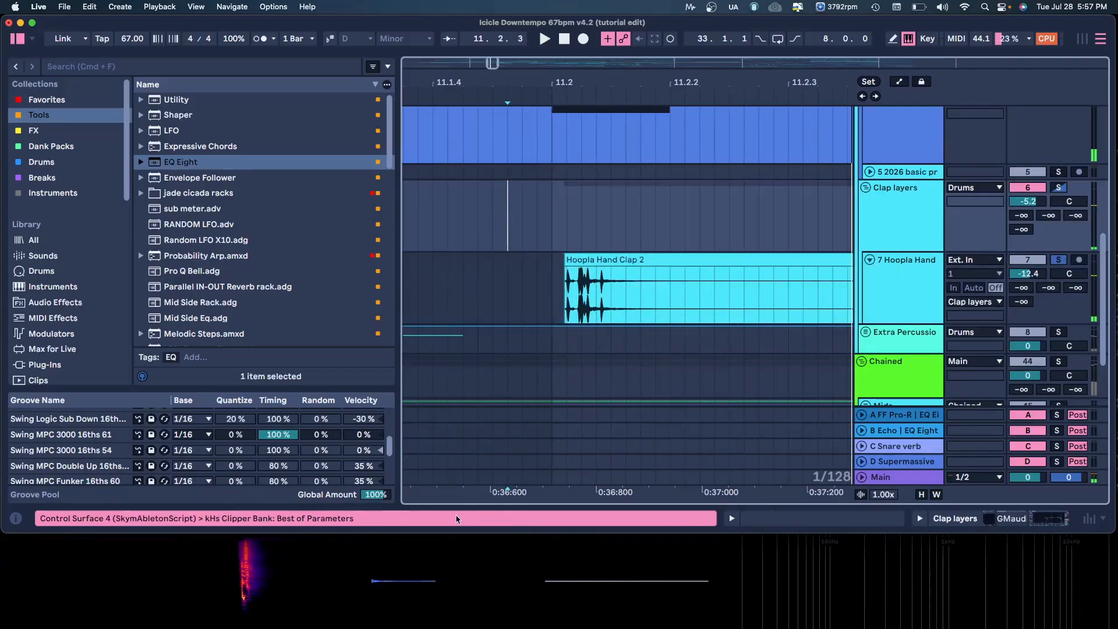
{"action": "scroll", "coordinate": [757, 379], "scroll_direction": "up", "scroll_amount": 2}
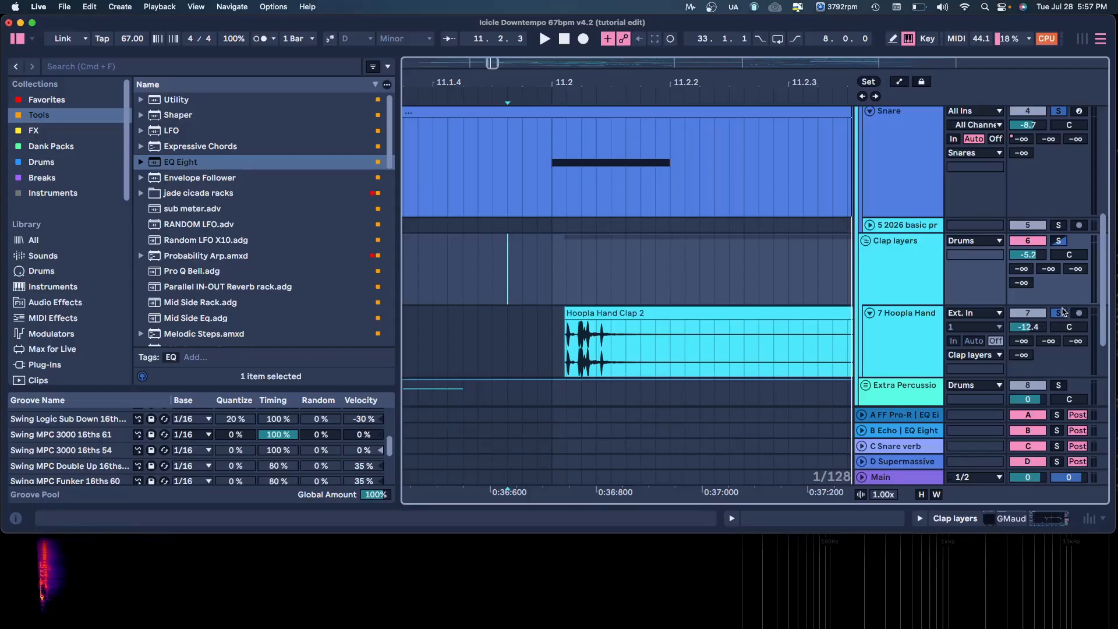
{"action": "left_click", "coordinate": [1060, 313]}
{"action": "left_click_drag", "start_coordinate": [671, 78], "coordinate": [629, 19]}
{"action": "left_click", "coordinate": [1058, 111]}
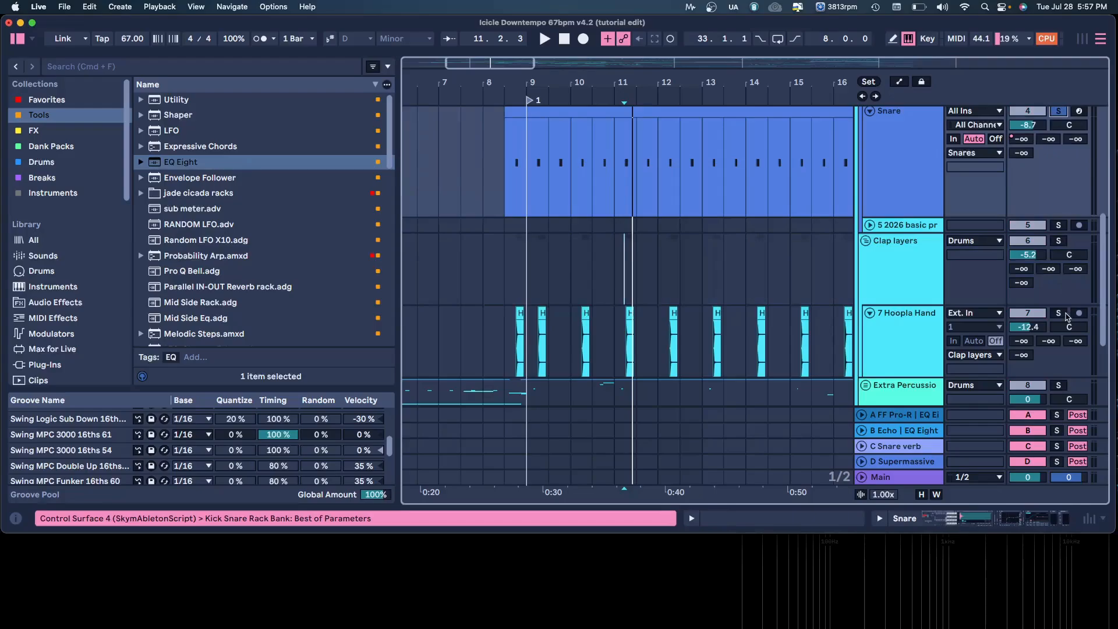
{"action": "left_click", "coordinate": [1065, 315]}
{"action": "key", "text": "space"}
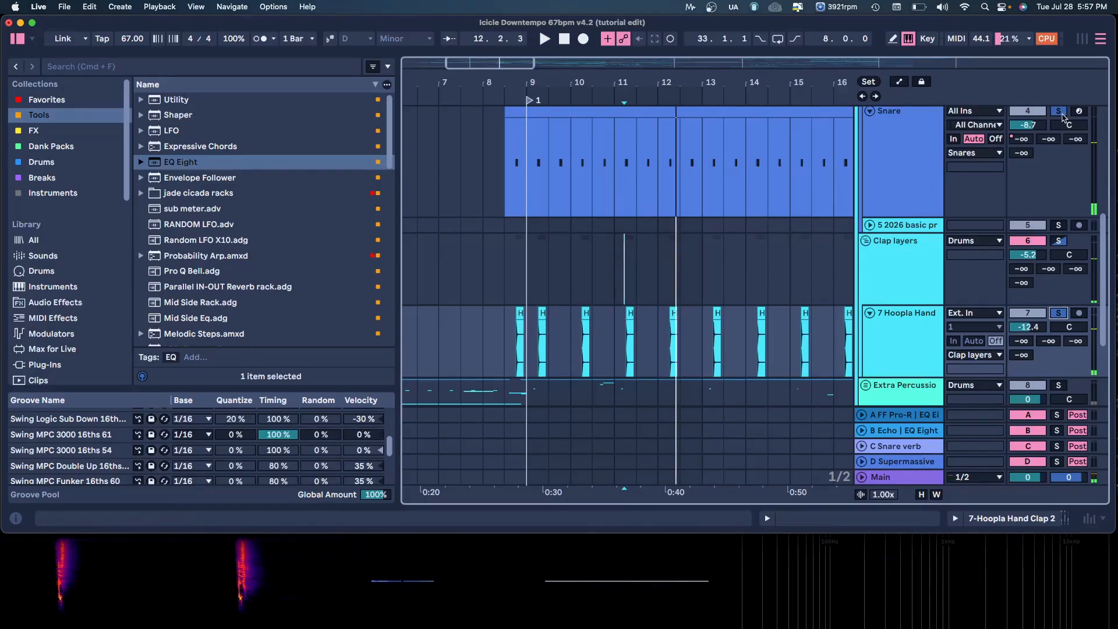
- Turn off the solos and fold the Snare track and the Clap layers group
{"action": "left_click", "coordinate": [1060, 112]}
{"action": "left_click", "coordinate": [871, 111]}
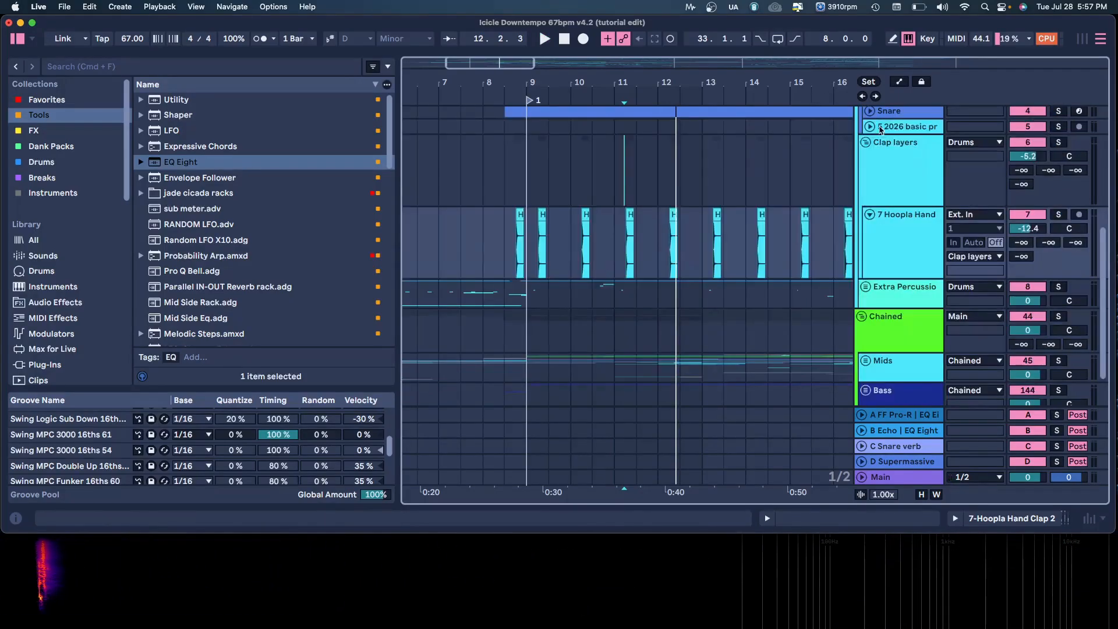
{"action": "left_click", "coordinate": [866, 143]}
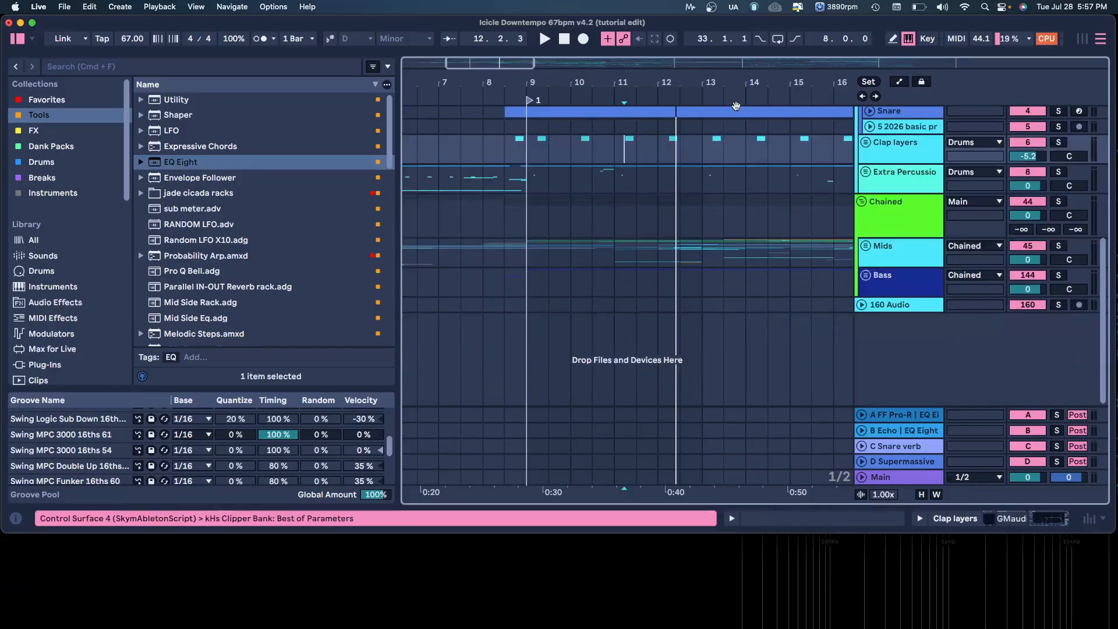
- Unfold the Extra Percussion group and open the Addictive Drums 2 instrument on the first Full Kit ADD2 track
{"action": "left_click_drag", "start_coordinate": [737, 78], "coordinate": [656, 39]}
{"action": "left_click", "coordinate": [866, 173]}
{"action": "left_click", "coordinate": [896, 244]}
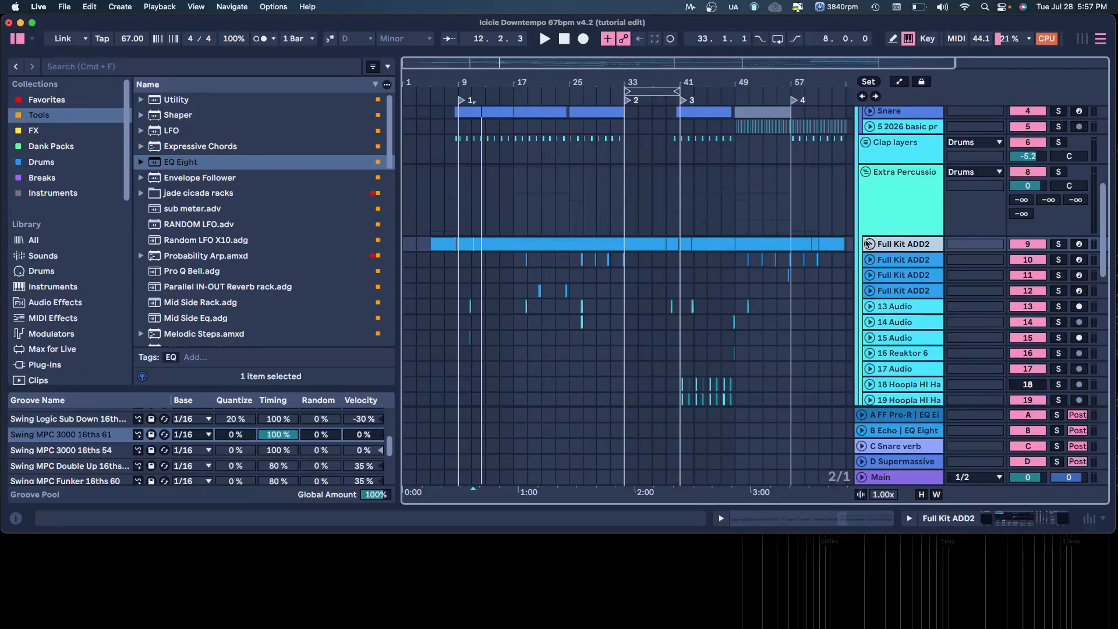
{"action": "left_click", "coordinate": [548, 244]}
{"action": "double_click", "coordinate": [887, 244]}
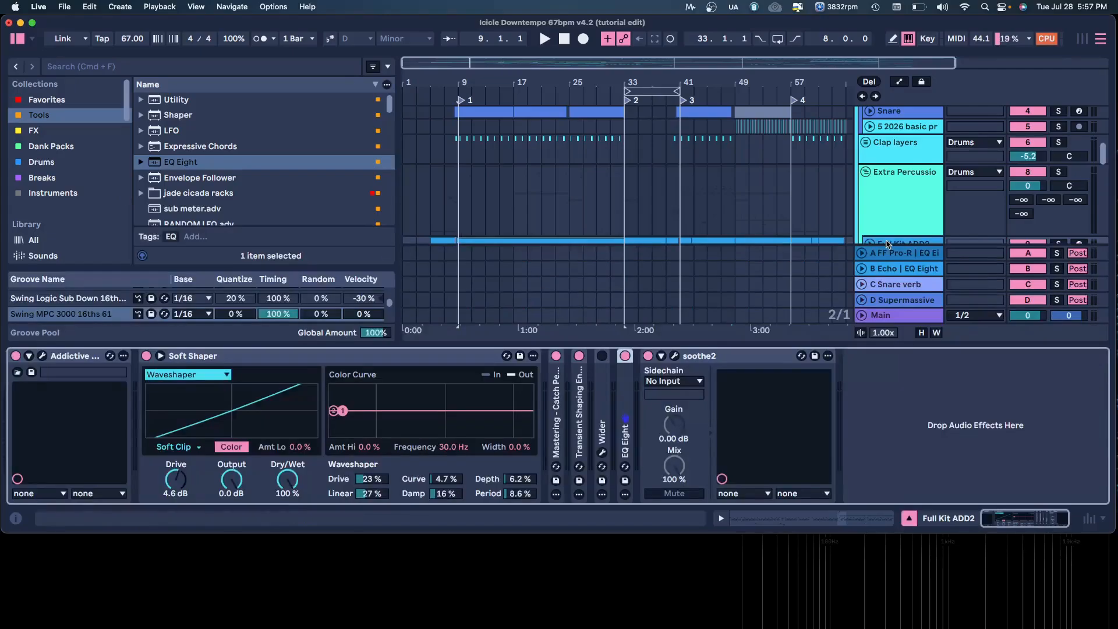
{"action": "left_click", "coordinate": [42, 355]}
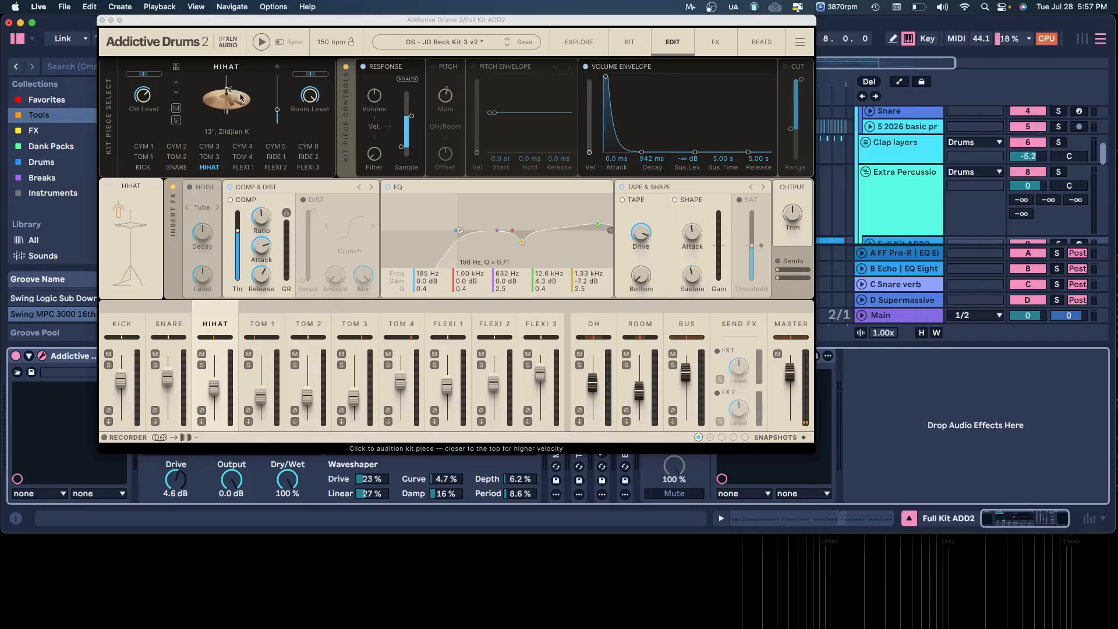
- Audition the hi-hat in Addictive Drums 2 at several velocities and close the instrument window
{"action": "left_click", "coordinate": [250, 117]}
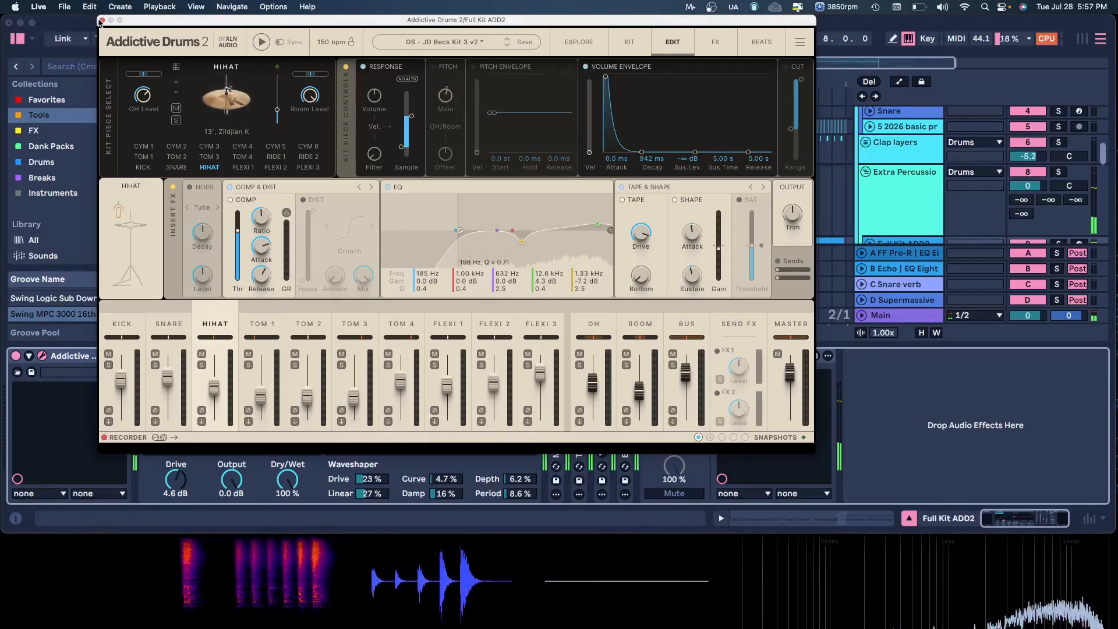
{"action": "left_click", "coordinate": [226, 117]}
{"action": "left_click", "coordinate": [226, 117]}
{"action": "left_click", "coordinate": [226, 117]}
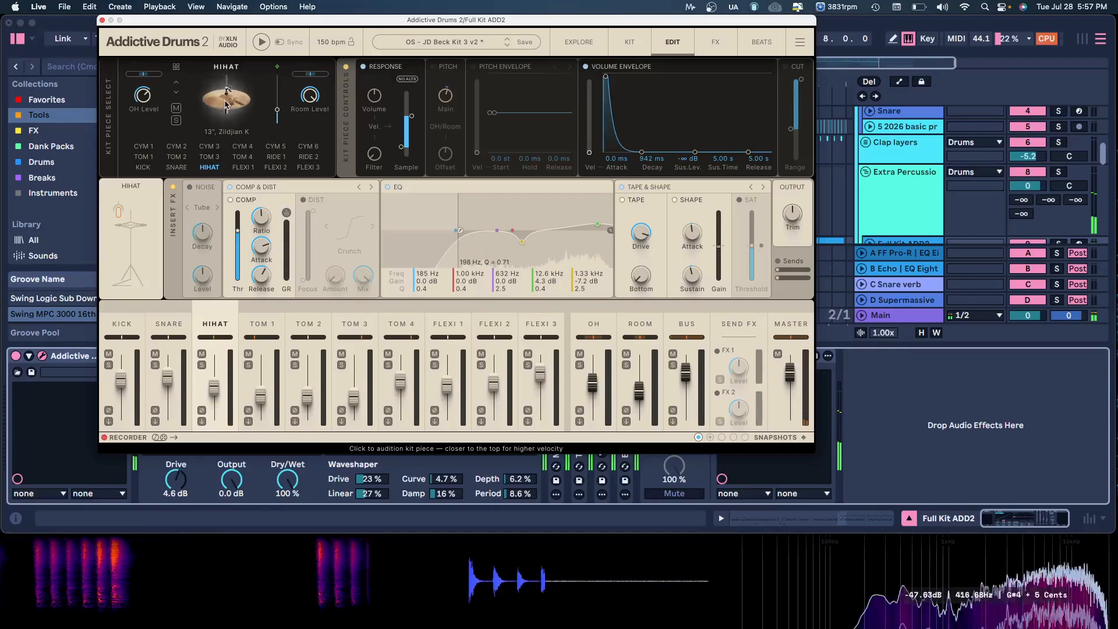
{"action": "left_click", "coordinate": [224, 88]}
{"action": "left_click", "coordinate": [224, 88]}
{"action": "left_click", "coordinate": [224, 88]}
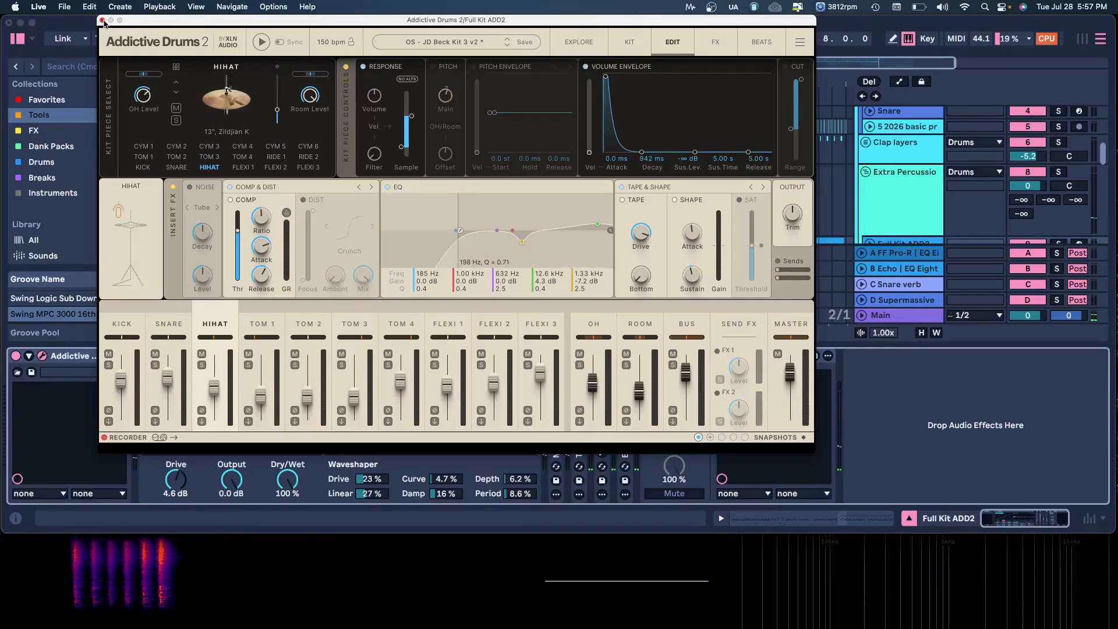
{"action": "left_click", "coordinate": [102, 20]}
- Open the clip on the first Full Kit ADD2 track at bar 9 and delete all its notes
{"action": "scroll", "coordinate": [476, 137], "scroll_direction": "down", "scroll_amount": 3}
{"action": "double_click", "coordinate": [476, 138]}
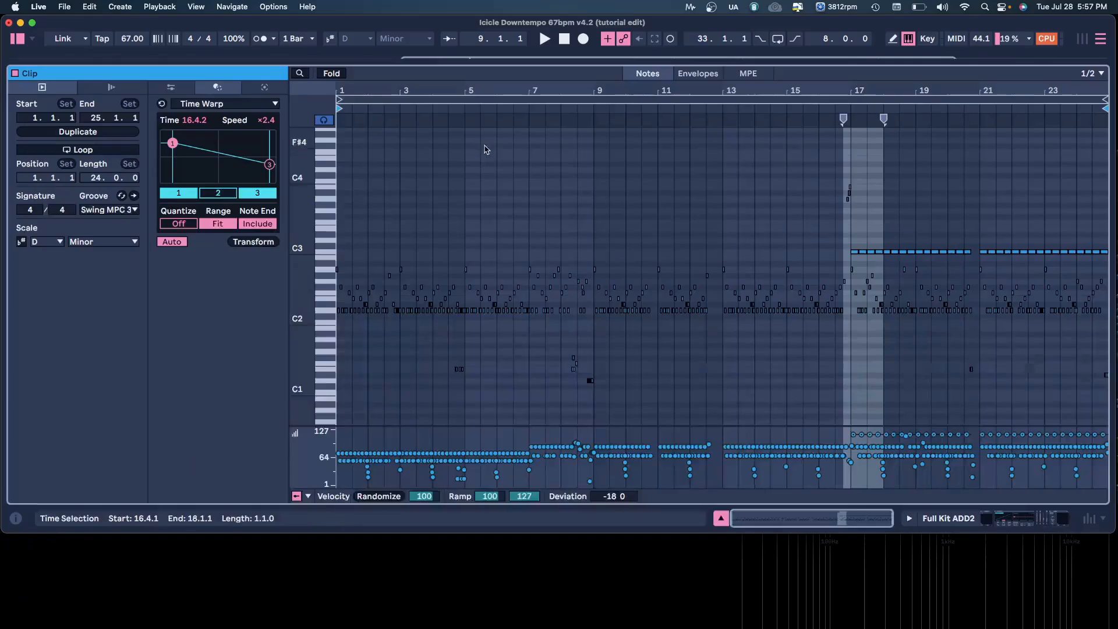
{"action": "left_click_drag", "start_coordinate": [352, 93], "coordinate": [457, 163]}
{"action": "key", "text": "super+a"}
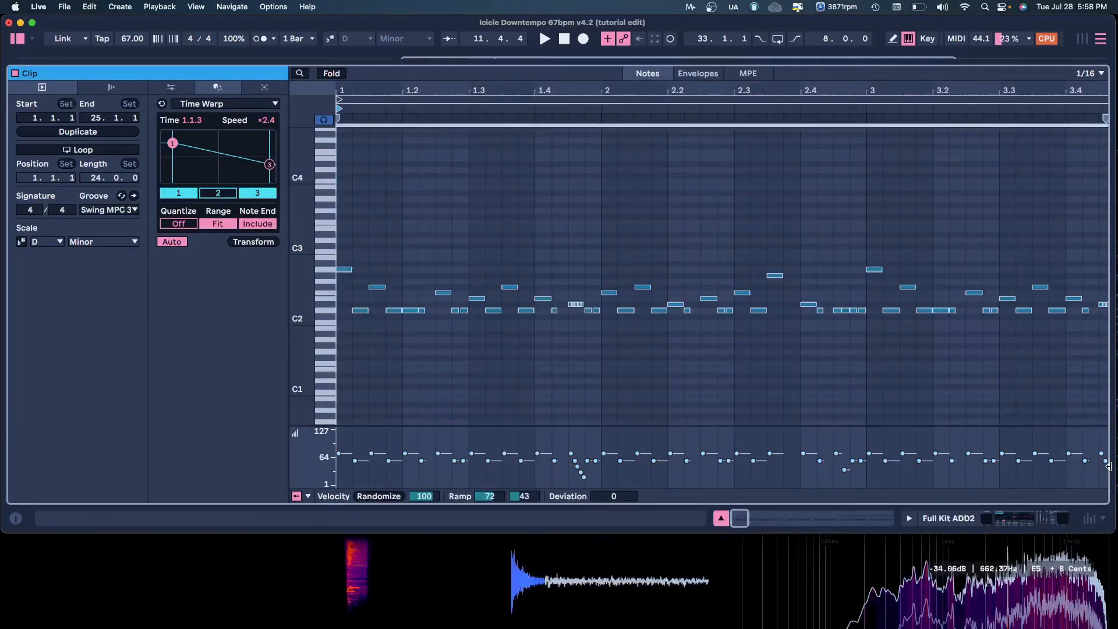
{"action": "key", "text": "Delete"}
- Add D2 sixteenth notes at 1.1.1, 1.1.2 and 1.1.3 with velocities of 80, 38 and 80
{"action": "double_click", "coordinate": [344, 310]}
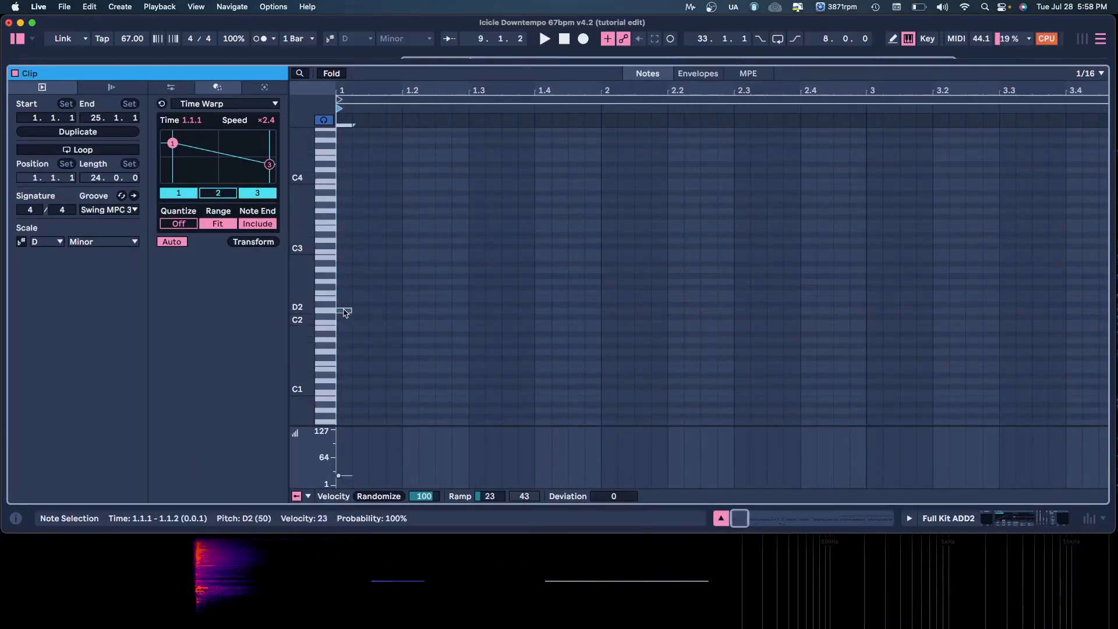
{"action": "double_click", "coordinate": [376, 310]}
{"action": "left_click_drag", "start_coordinate": [402, 314], "coordinate": [339, 294]}
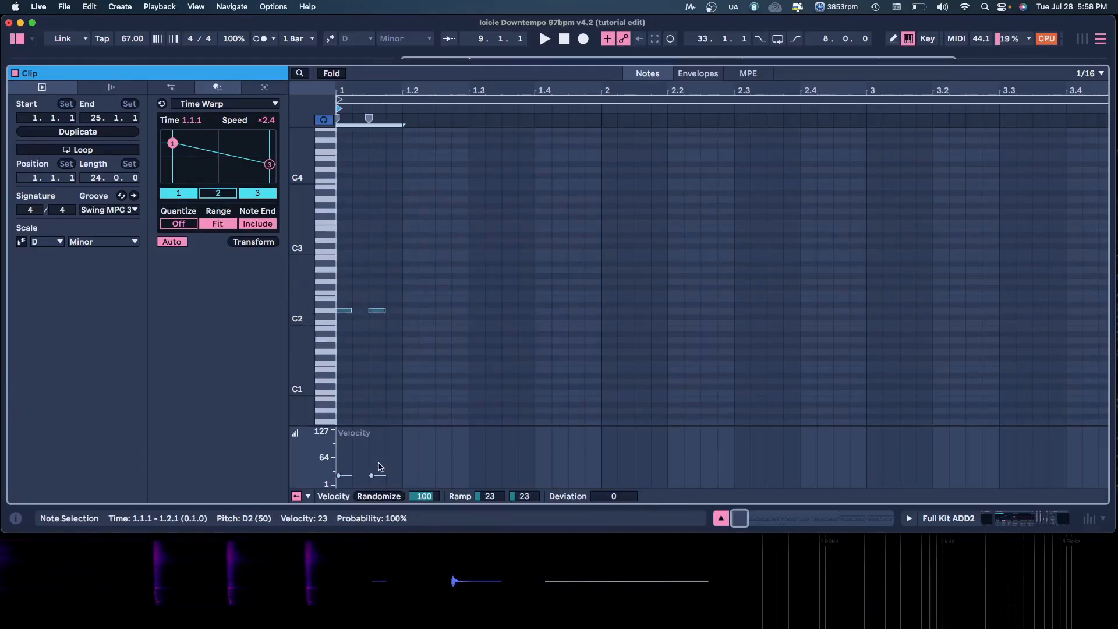
{"action": "left_click_drag", "start_coordinate": [372, 476], "coordinate": [371, 451]}
{"action": "double_click", "coordinate": [359, 311]}
- Duplicate the loud and soft D2 pair from 1.1.1 until the pattern fills bars 1 and 2
{"action": "left_click_drag", "start_coordinate": [359, 311], "coordinate": [350, 296]}
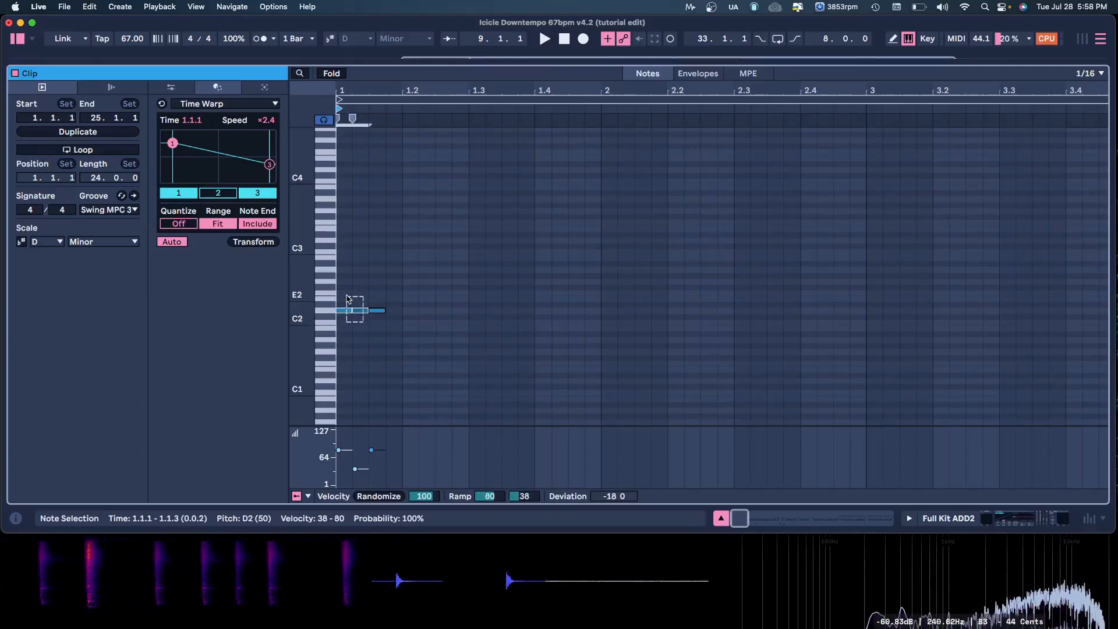
{"action": "key", "text": "super+d"}
{"action": "key", "text": "super+d"}
{"action": "key", "text": "super+d"}
{"action": "key", "text": "super+d"}
{"action": "key", "text": "super+d"}
{"action": "key", "text": "super+d"}
{"action": "key", "text": "super+d"}
{"action": "key", "text": "super+d"}
{"action": "key", "text": "super+d"}
{"action": "key", "text": "super+d"}
{"action": "key", "text": "super+d"}
{"action": "key", "text": "super+d"}
{"action": "key", "text": "super+d"}
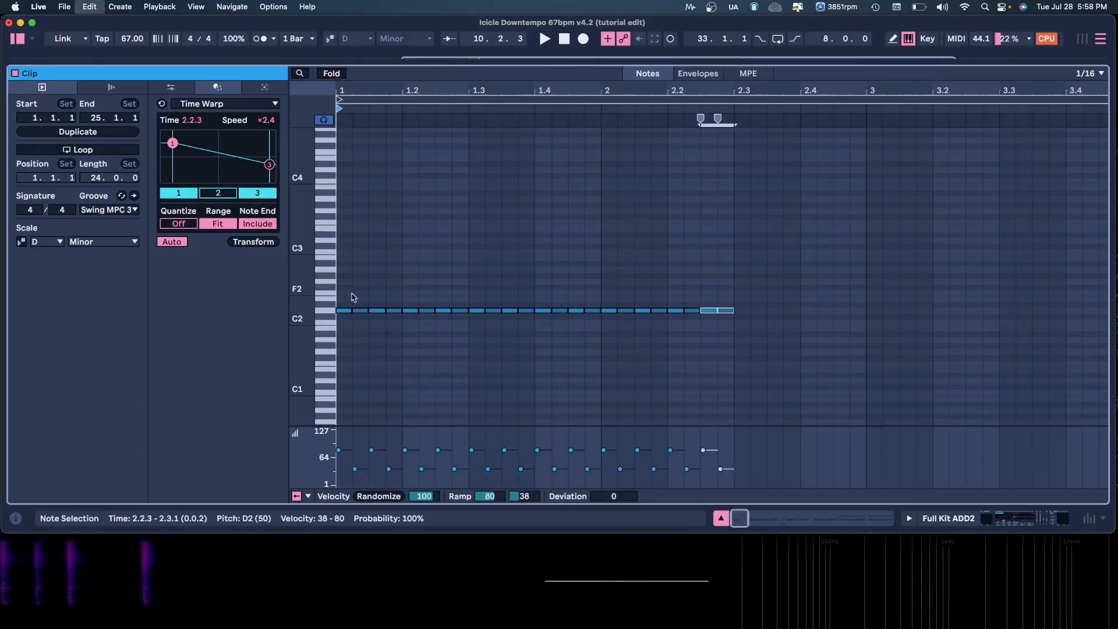
{"action": "key", "text": "super+d"}
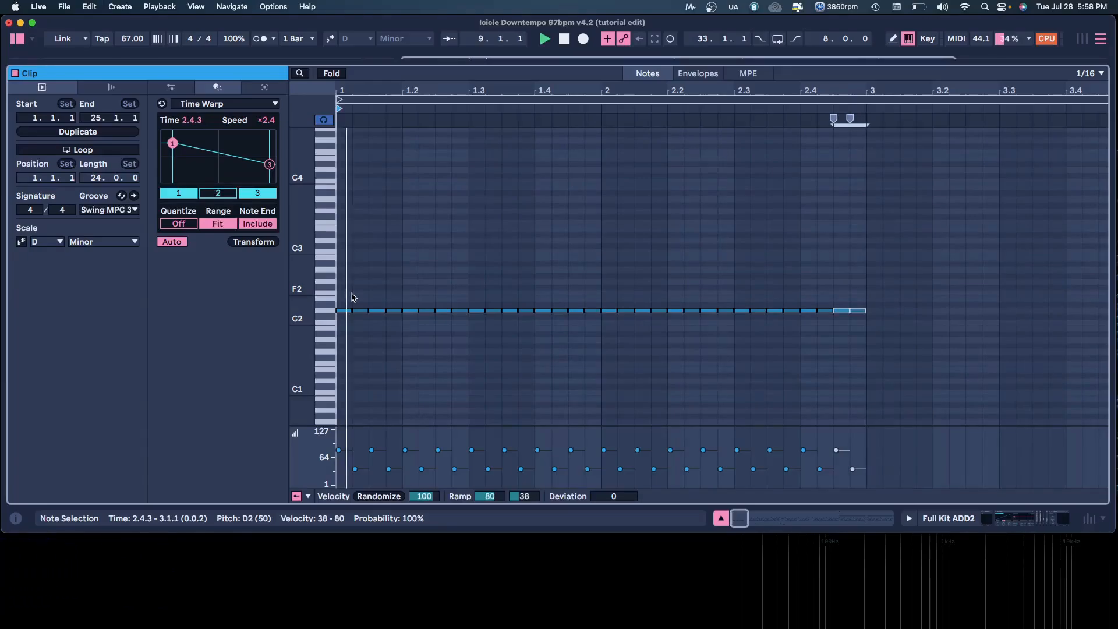
- Play the new hi-hat pattern, then reopen its clip from the arrangement and check the clip's groove setting
{"action": "key", "text": "space"}
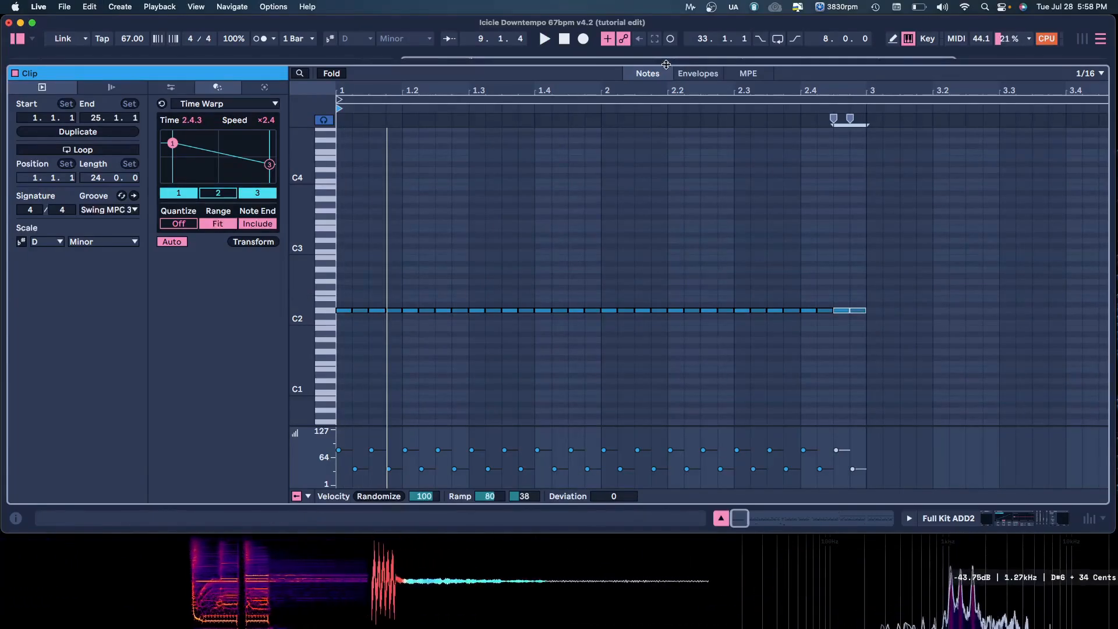
{"action": "key", "text": "super+alt+l"}
{"action": "scroll", "coordinate": [985, 135], "scroll_direction": "up", "scroll_amount": 15}
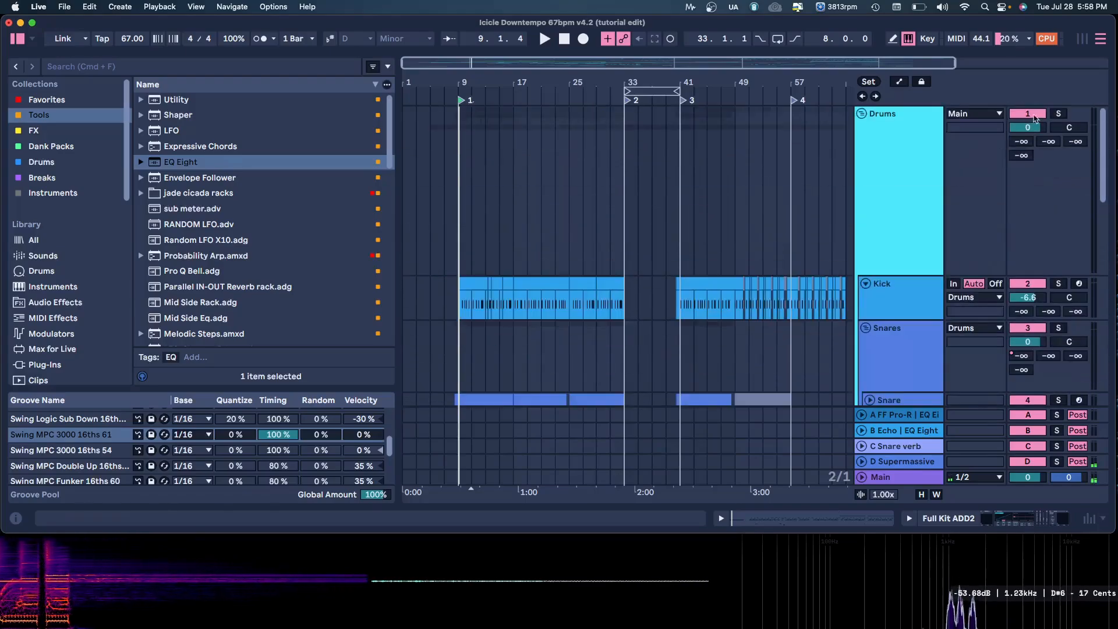
{"action": "scroll", "coordinate": [537, 169], "scroll_direction": "down", "scroll_amount": 5}
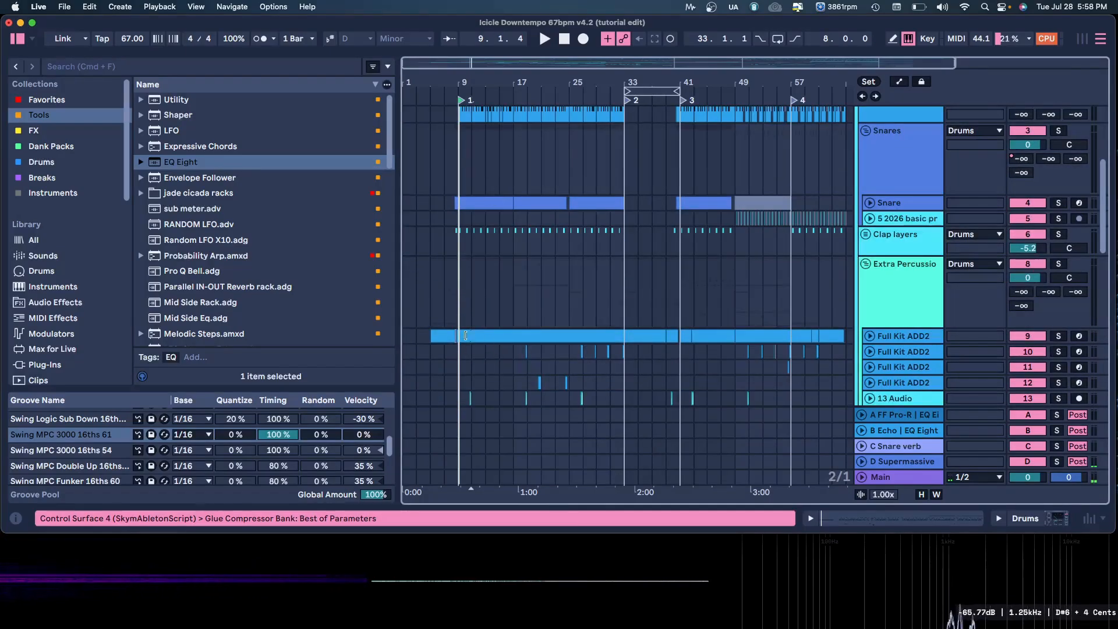
{"action": "double_click", "coordinate": [466, 335]}
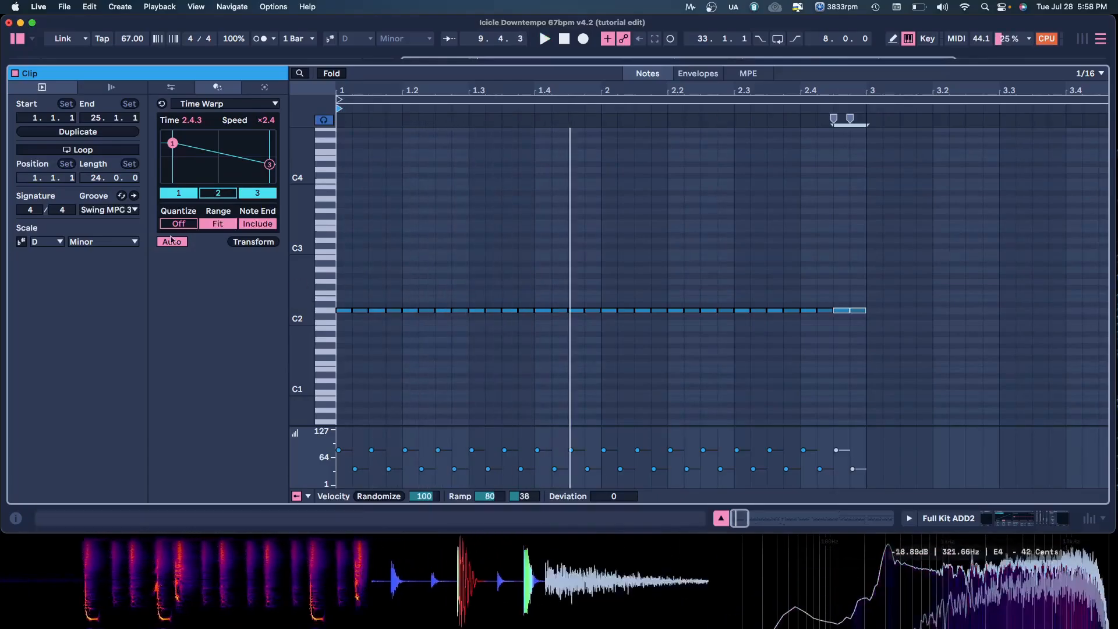
{"action": "left_click", "coordinate": [102, 210]}
{"action": "left_click", "coordinate": [147, 213]}
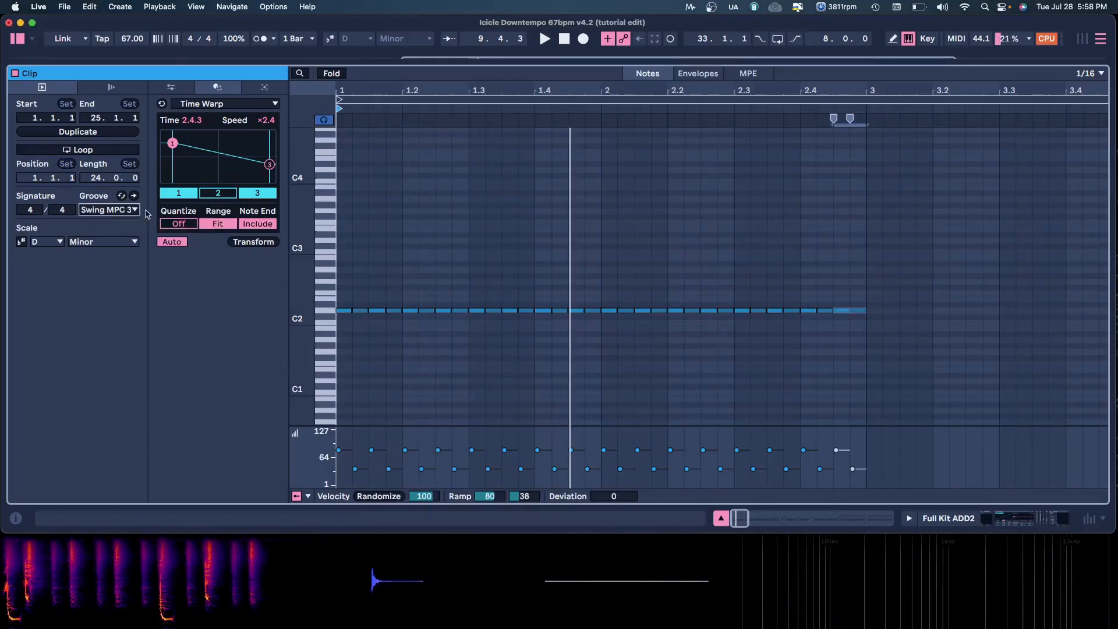
- Move the D2 notes at 1.1.3 and 1.3.3 up to G#2 and play the pattern
{"action": "left_click", "coordinate": [377, 333]}
{"action": "left_click_drag", "start_coordinate": [375, 311], "coordinate": [375, 306]}
{"action": "left_click_drag", "start_coordinate": [374, 285], "coordinate": [376, 276]}
{"action": "key", "text": "space"}
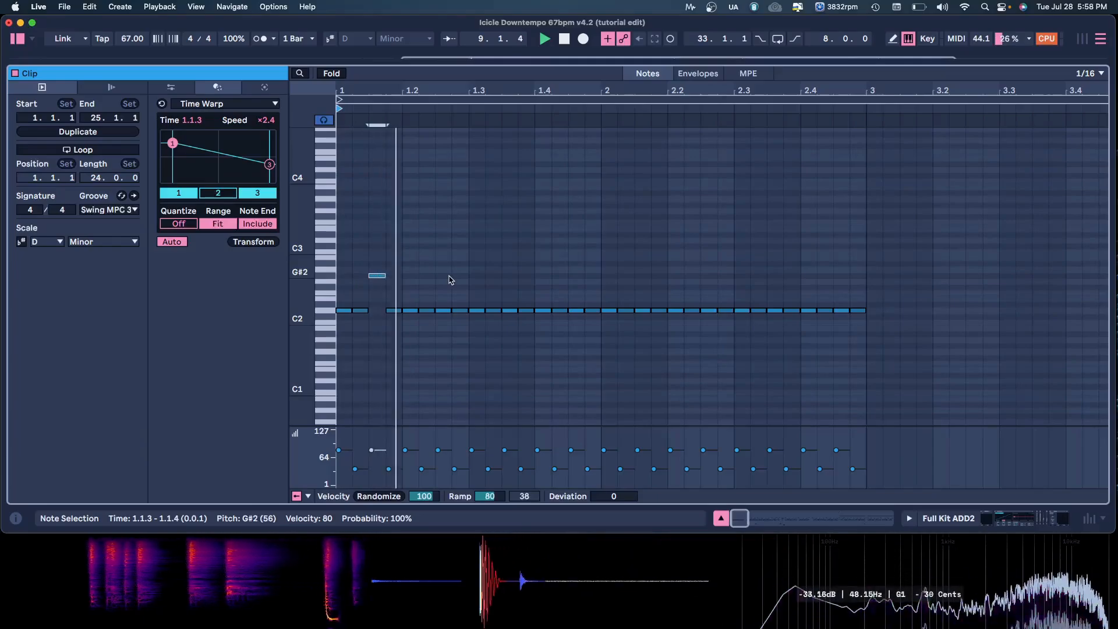
{"action": "left_click_drag", "start_coordinate": [512, 317], "coordinate": [509, 276]}
{"action": "key", "text": "space"}
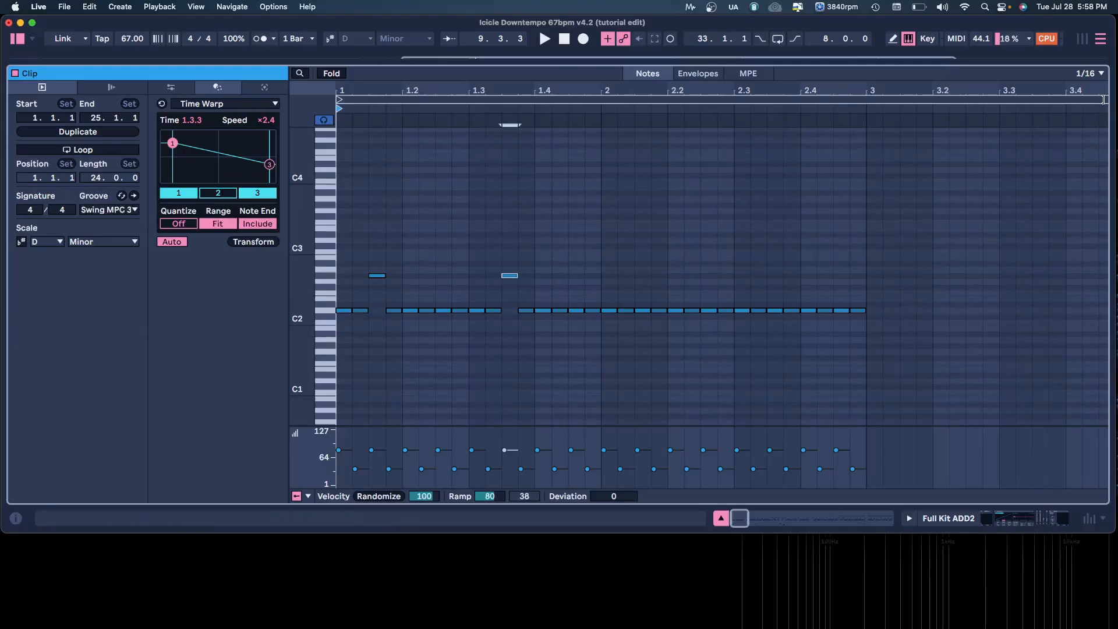
- Set the clip's loop length to two bars and duplicate bar 1's pattern into bar 2
{"action": "left_click_drag", "start_coordinate": [1104, 100], "coordinate": [980, 102]}
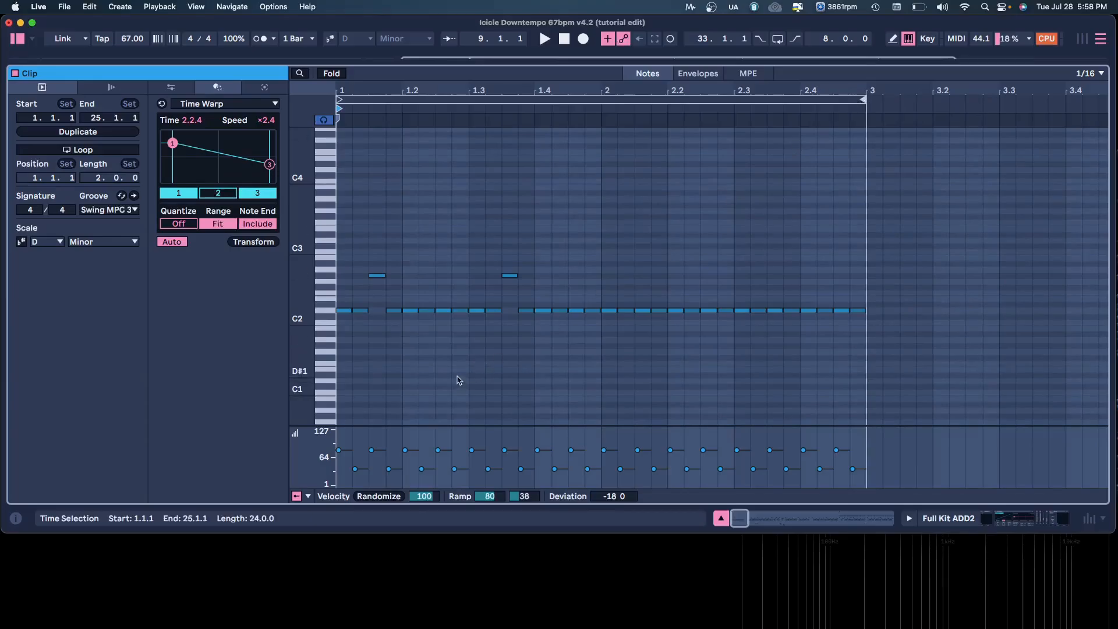
{"action": "left_click_drag", "start_coordinate": [436, 91], "coordinate": [440, 104]}
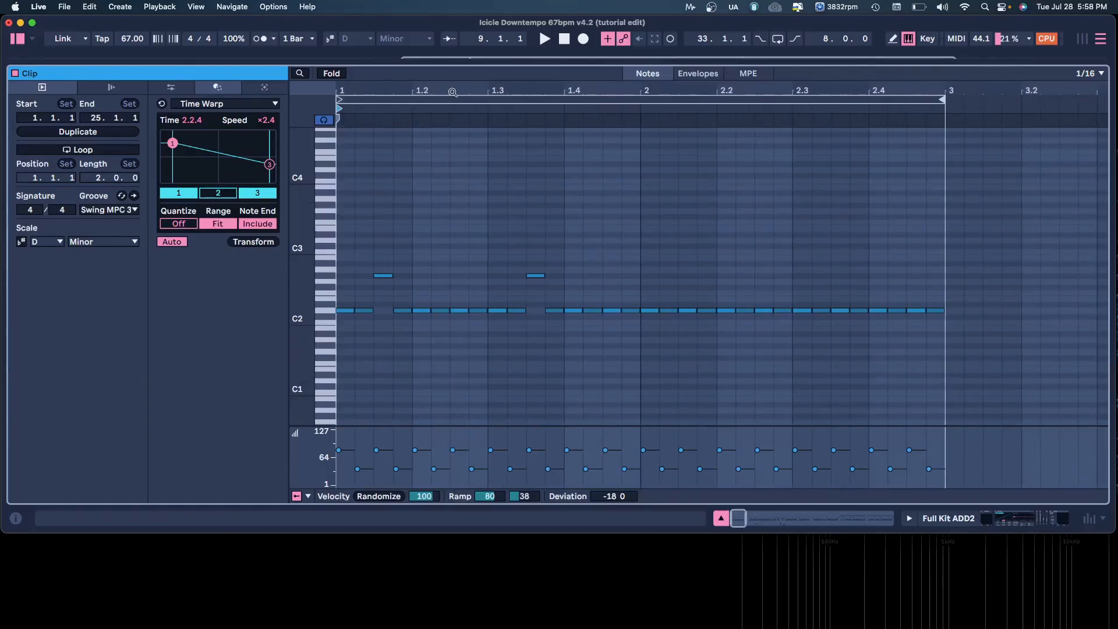
{"action": "left_click_drag", "start_coordinate": [628, 373], "coordinate": [343, 245]}
{"action": "key", "text": "cmd+d"}
- Delete the D2 notes that double the G#2 notes at 2.1.3 and 2.3.3, and play the pattern
{"action": "double_click", "coordinate": [688, 311]}
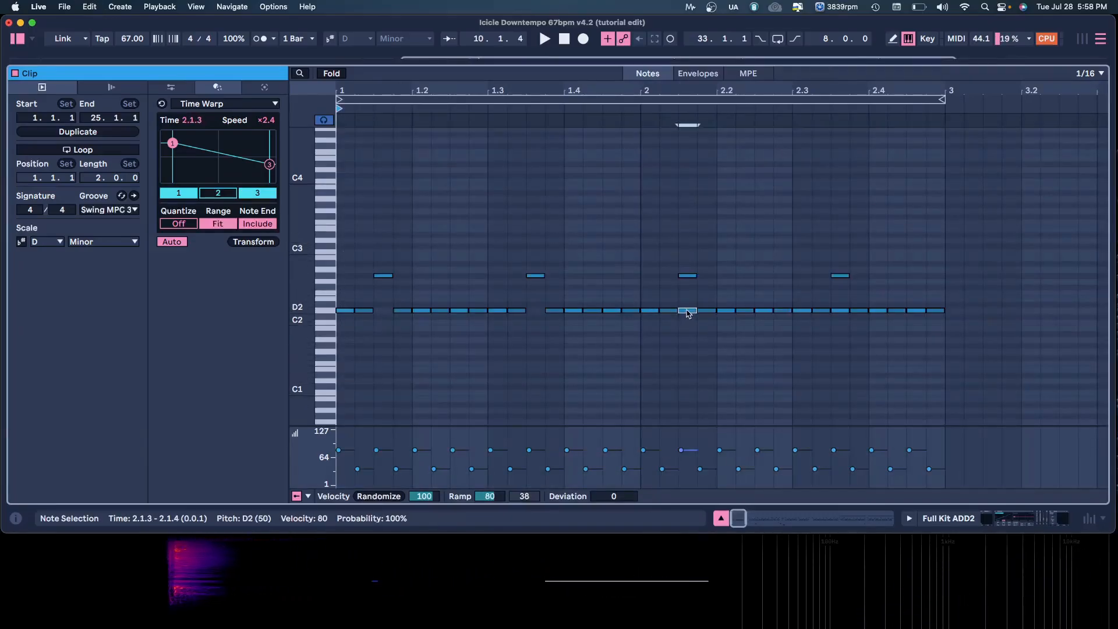
{"action": "double_click", "coordinate": [841, 310]}
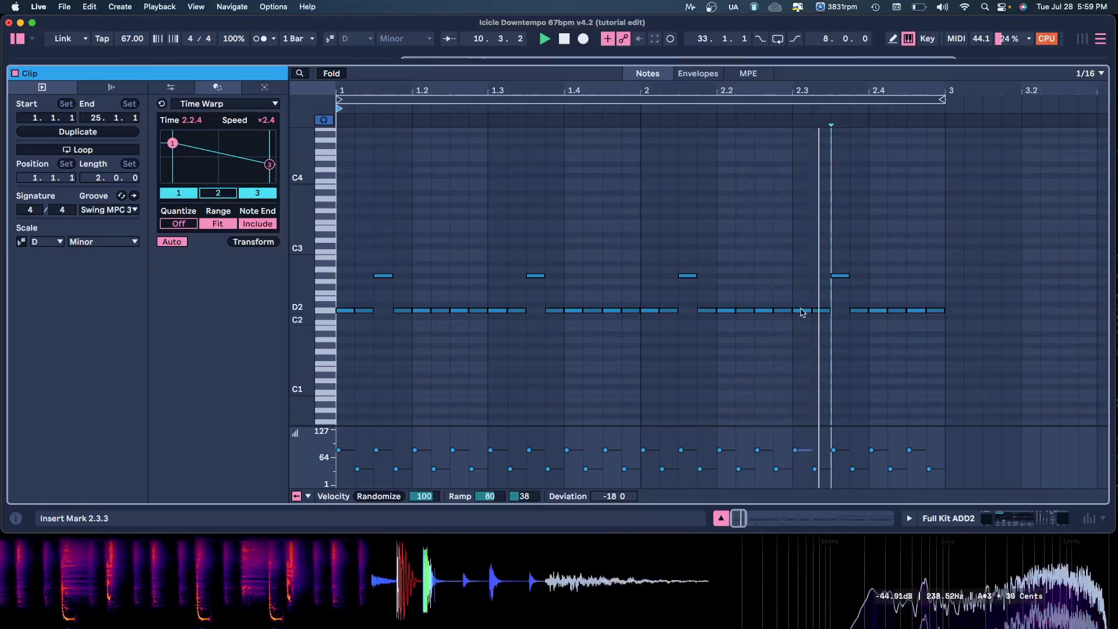
{"action": "key", "text": "space"}
- Split the D2 notes at 2.1.2 and 1.2.4 into 1/32 notes, giving each second half a velocity of 17
{"action": "scroll", "coordinate": [671, 307], "scroll_direction": "up", "scroll_amount": 5}
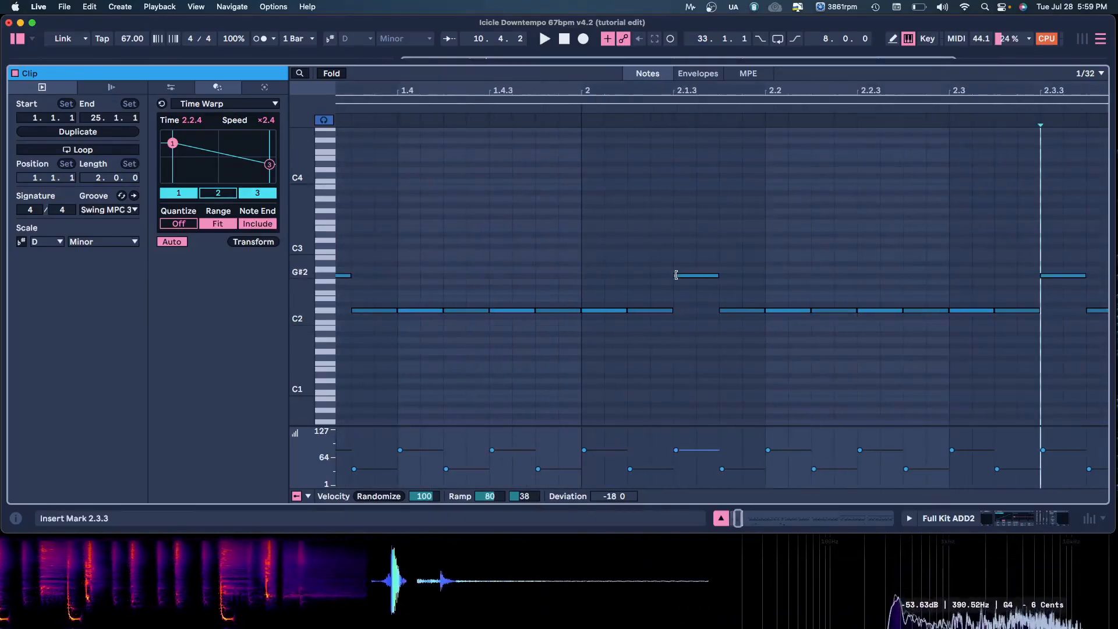
{"action": "left_click_drag", "start_coordinate": [671, 307], "coordinate": [643, 305]}
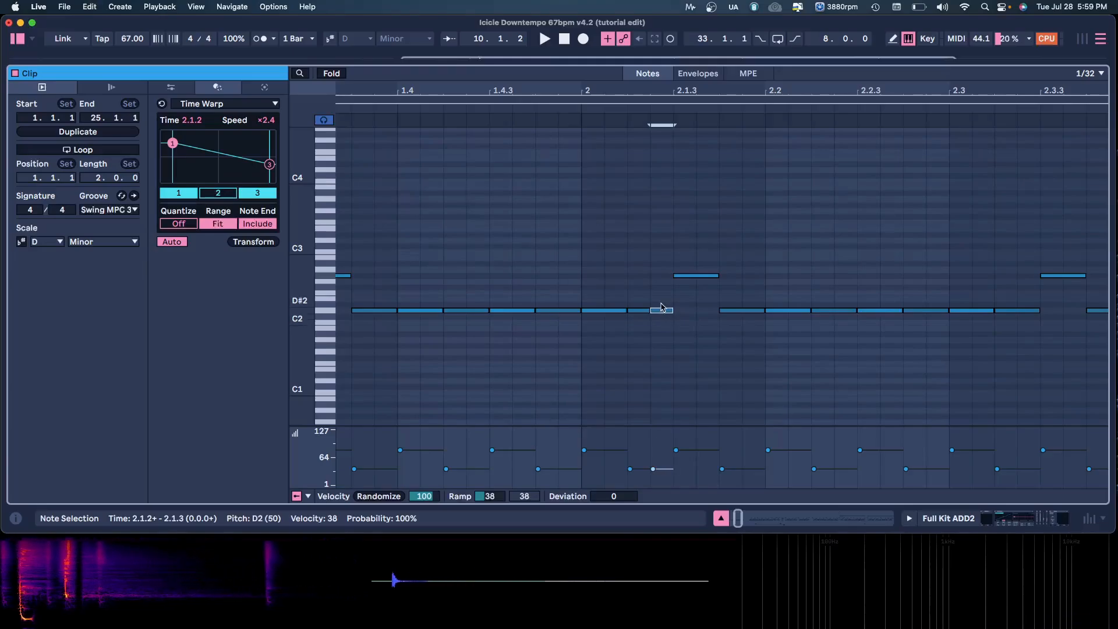
{"action": "scroll", "coordinate": [669, 91], "scroll_direction": "down", "scroll_amount": 3}
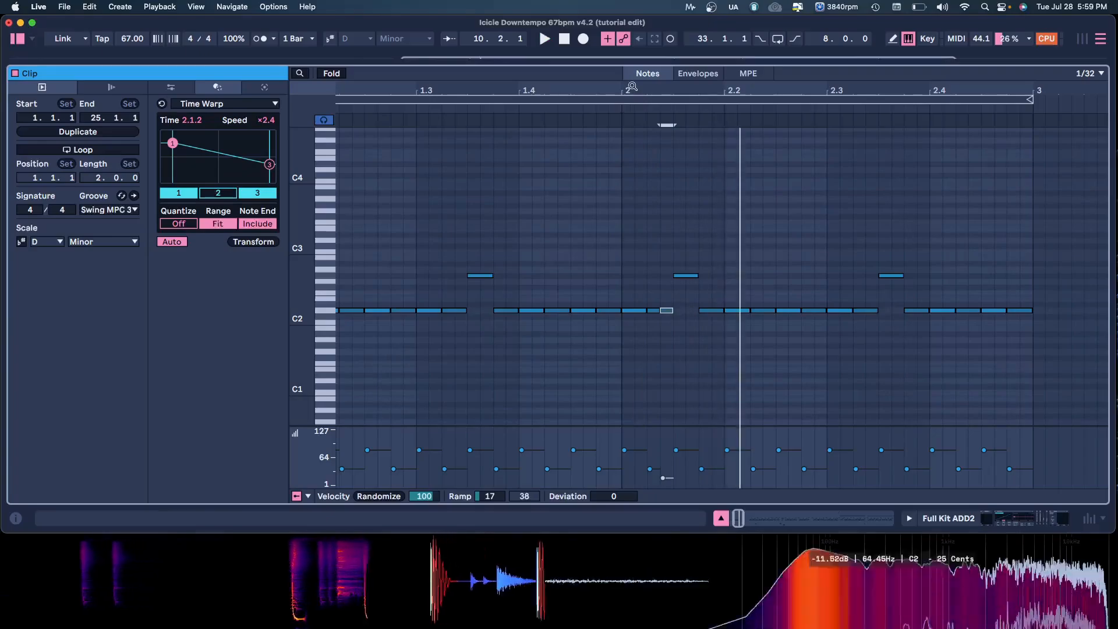
{"action": "scroll", "coordinate": [620, 107], "scroll_direction": "down", "scroll_amount": 2}
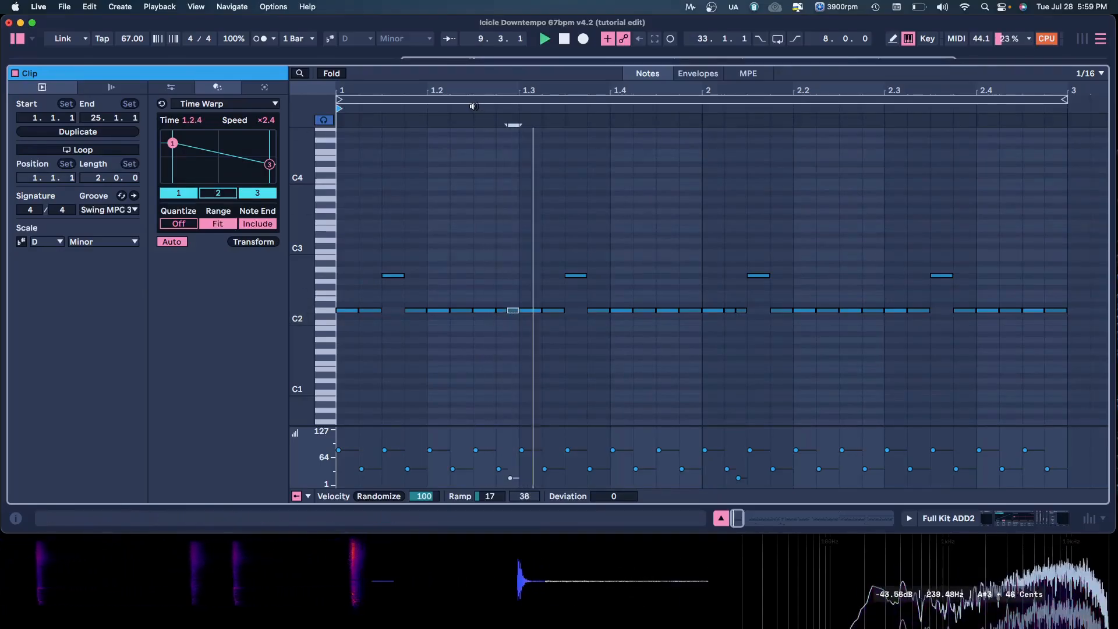
- Move the soft D2 notes at 1.1.2, 1.2.2 and 1.3.2 up to E2, F#2 and G2
{"action": "scroll", "coordinate": [473, 107], "scroll_direction": "down", "scroll_amount": 2}
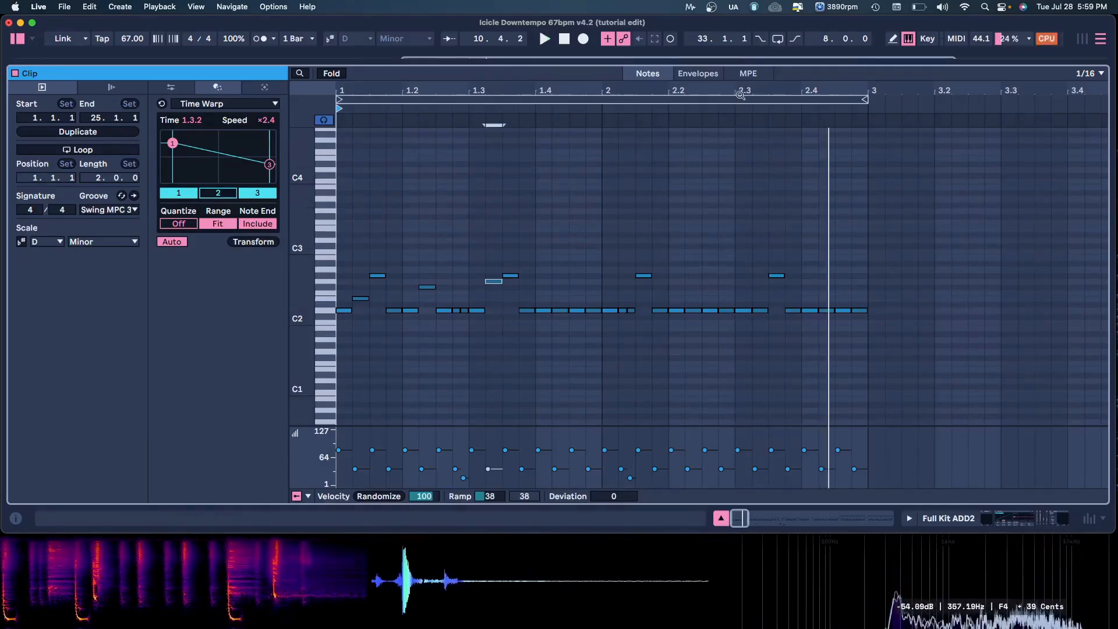
{"action": "left_click_drag", "start_coordinate": [740, 95], "coordinate": [740, 110]}
- Add soft F1 notes at 1.2.3 and 1.3.2 with velocity 50 below the hi-hats, and play the pattern
{"action": "scroll", "coordinate": [749, 250], "scroll_direction": "down", "scroll_amount": 5}
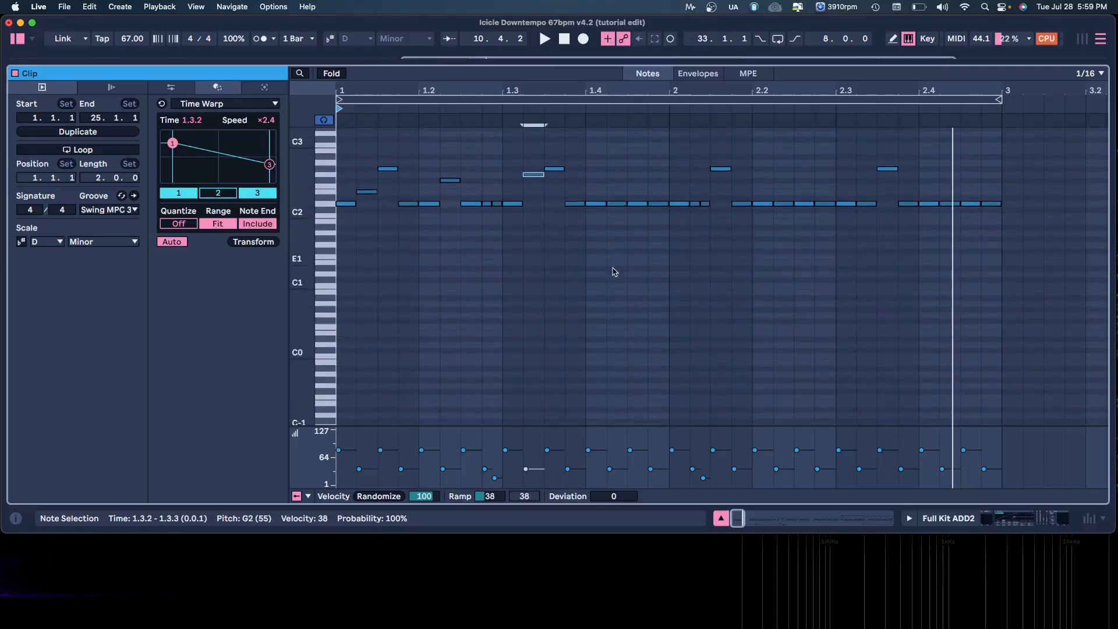
{"action": "left_click_drag", "start_coordinate": [672, 250], "coordinate": [271, 108]}
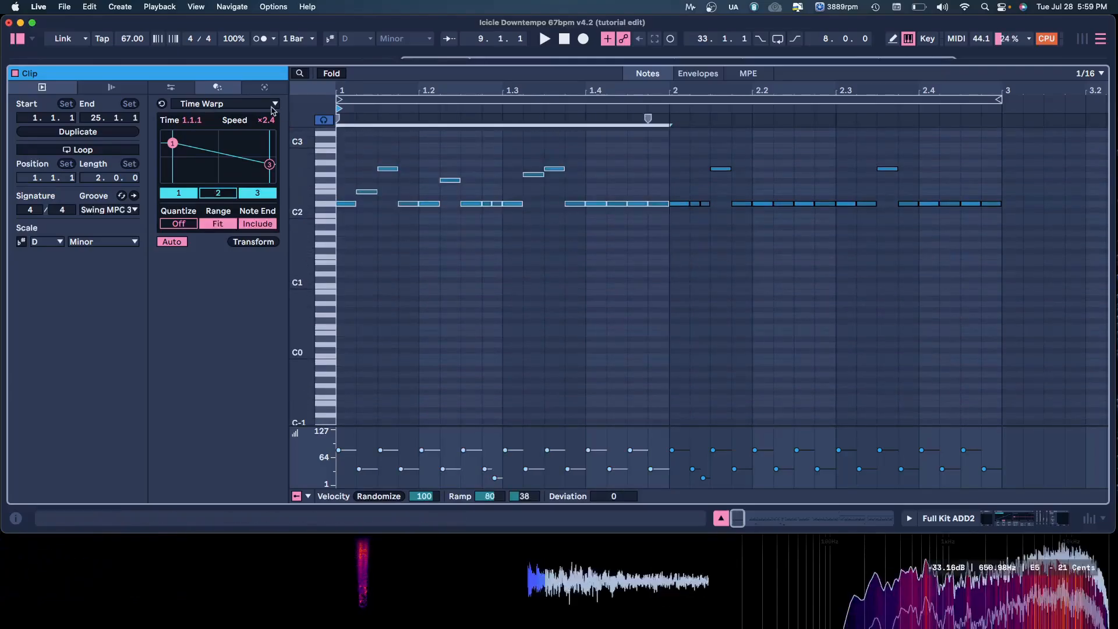
{"action": "scroll", "coordinate": [526, 293], "scroll_direction": "up", "scroll_amount": 1}
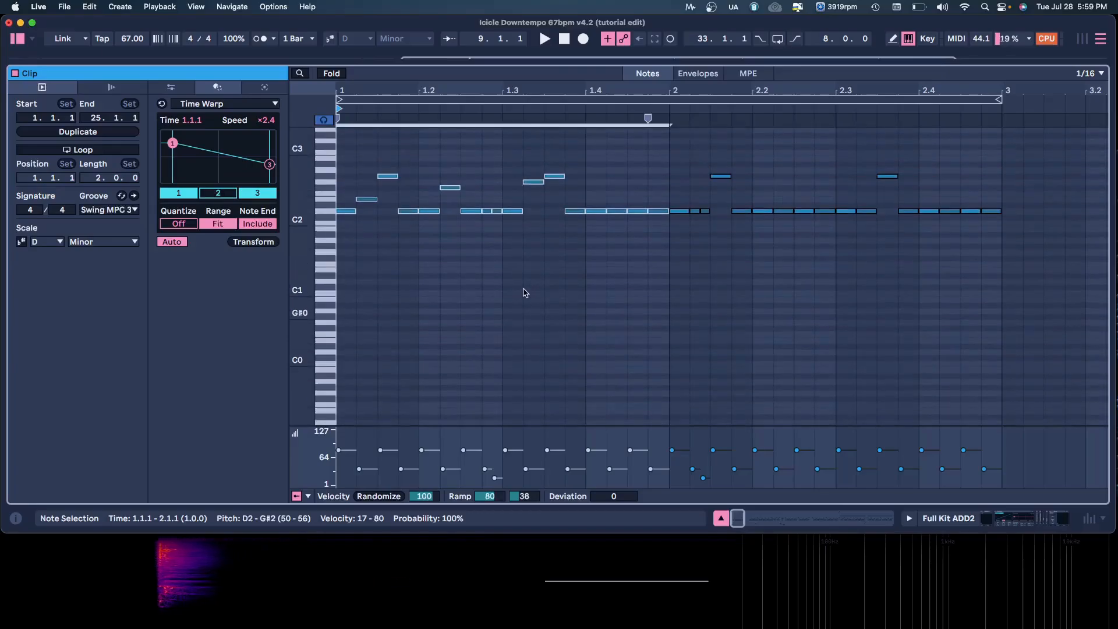
{"action": "left_click", "coordinate": [462, 300]}
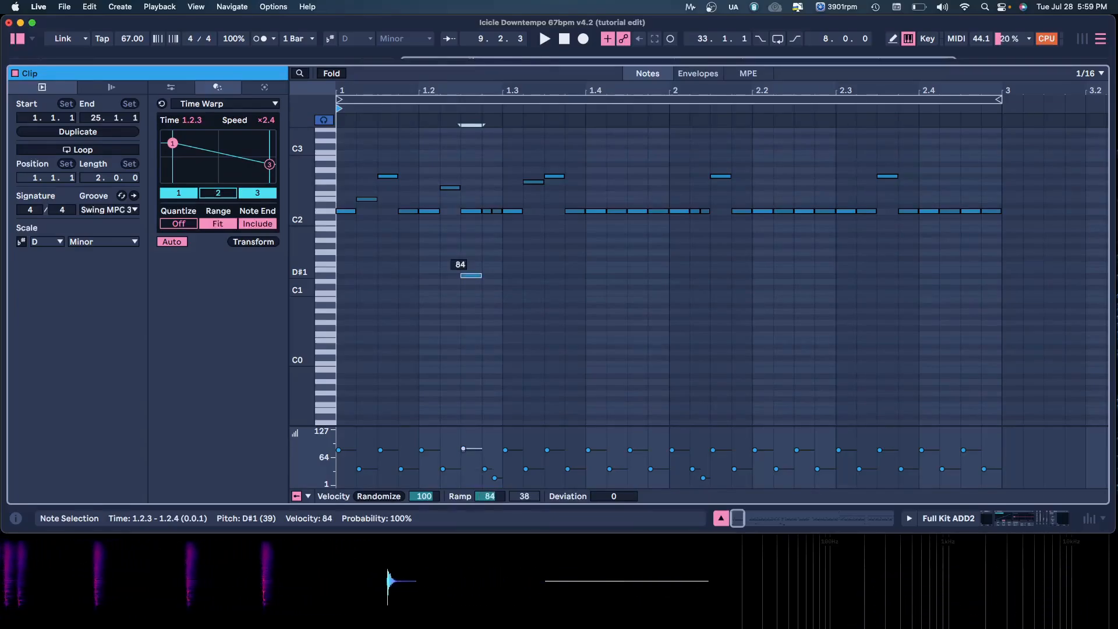
{"action": "mouse_move", "coordinate": [473, 267]}
{"action": "left_mouse_down"}
{"action": "mouse_move", "coordinate": [473, 286]}
{"action": "mouse_move", "coordinate": [532, 267]}
{"action": "left_mouse_up"}
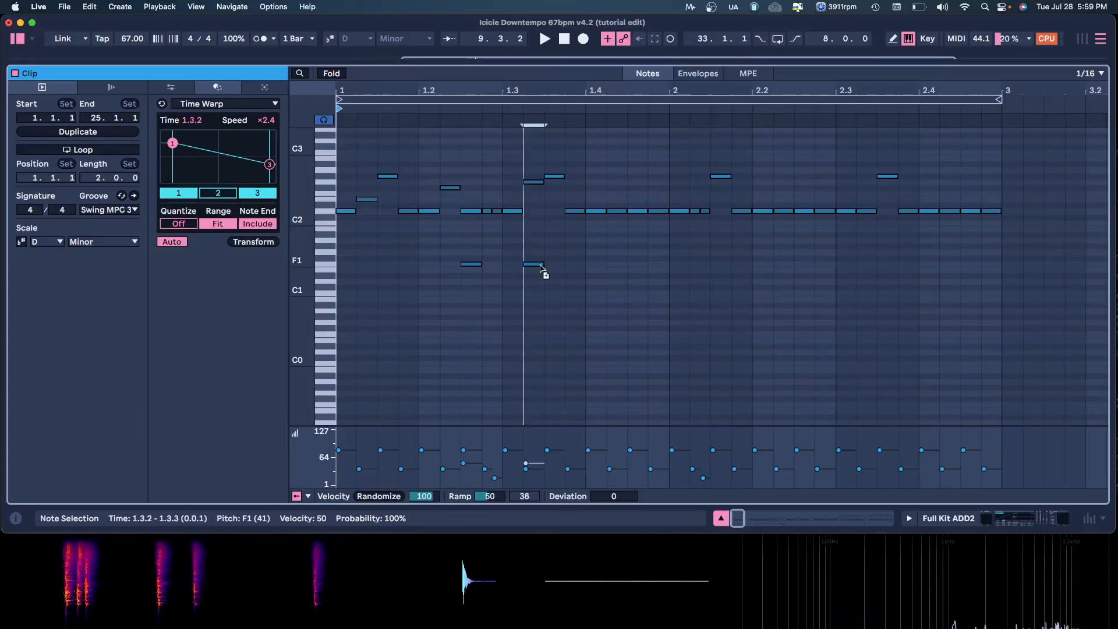
{"action": "key", "text": "space"}
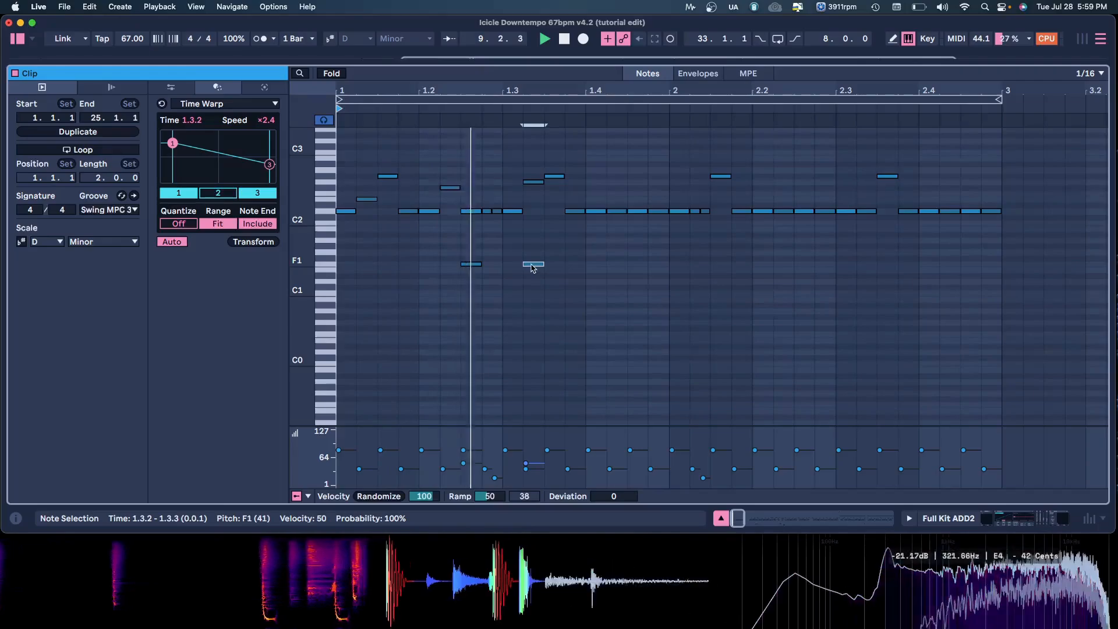
- Add F#1 notes with velocity 64 at 1.3.3 and just before 1.3.2, split the F1 note at 1.3.2 into 1/32 notes, and play the pattern
{"action": "key", "text": "space"}
{"action": "left_click_drag", "start_coordinate": [532, 268], "coordinate": [552, 264]}
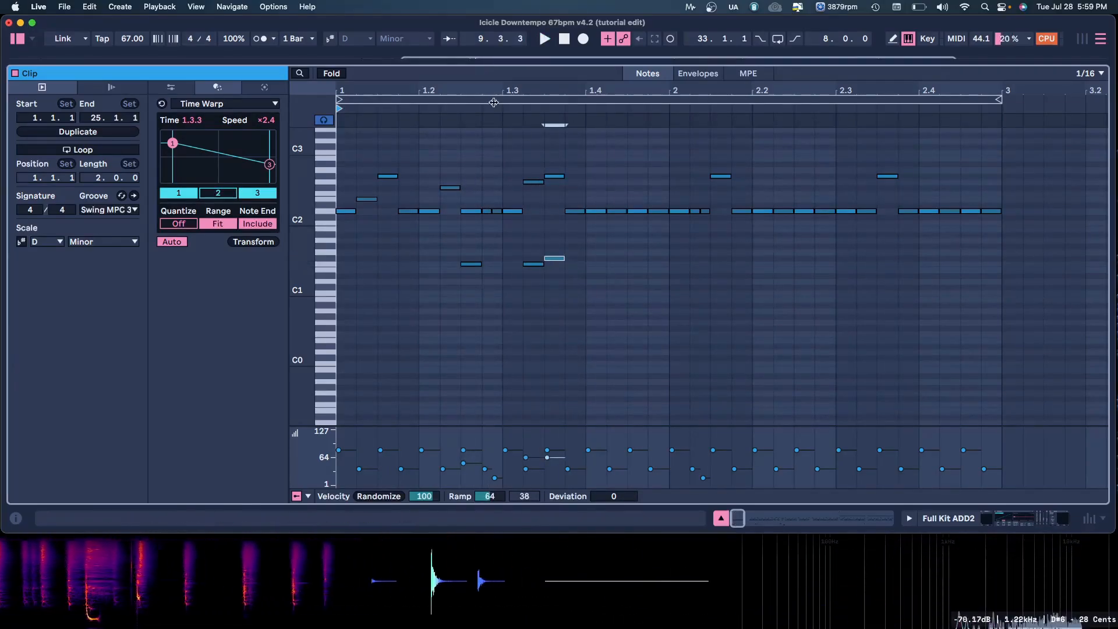
{"action": "left_click_drag", "start_coordinate": [555, 91], "coordinate": [684, 119]}
{"action": "key", "text": "space"}
{"action": "left_click_drag", "start_coordinate": [656, 264], "coordinate": [641, 263]}
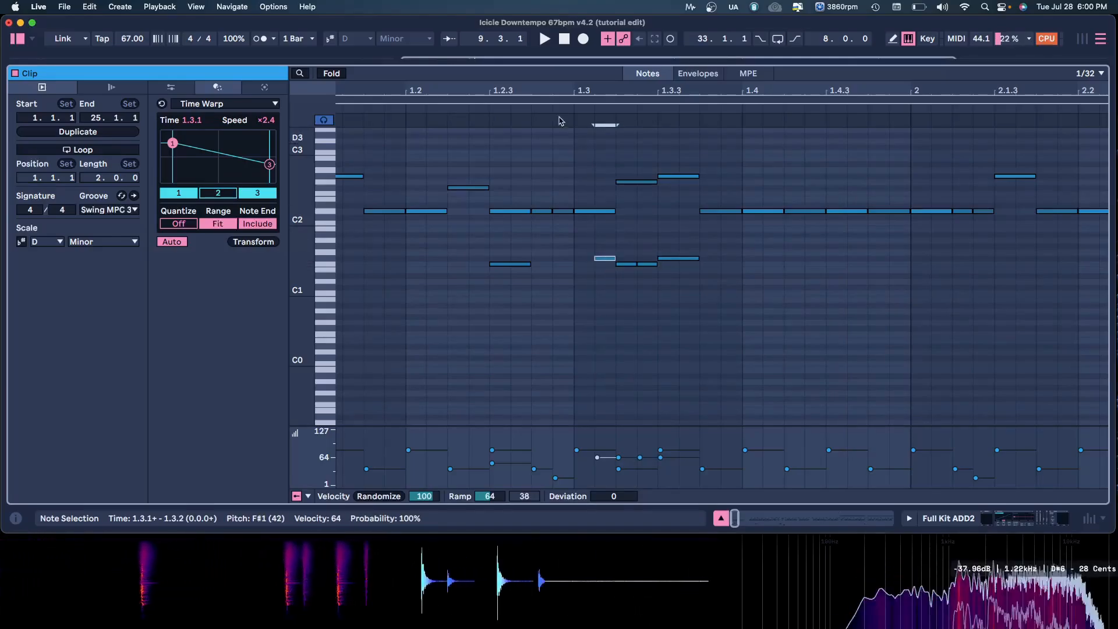
{"action": "left_click", "coordinate": [528, 104]}
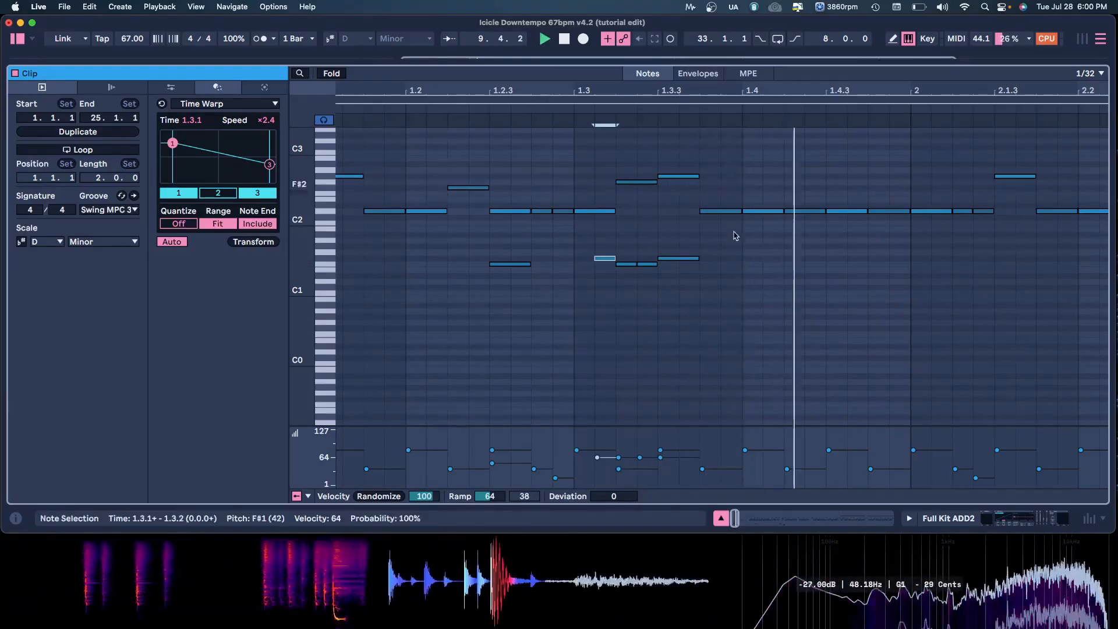
- Delete all the F1 and F#1 notes below the hi-hats and return to the arrangement
{"action": "left_click_drag", "start_coordinate": [710, 250], "coordinate": [577, 292]}
{"action": "key", "text": "Delete"}
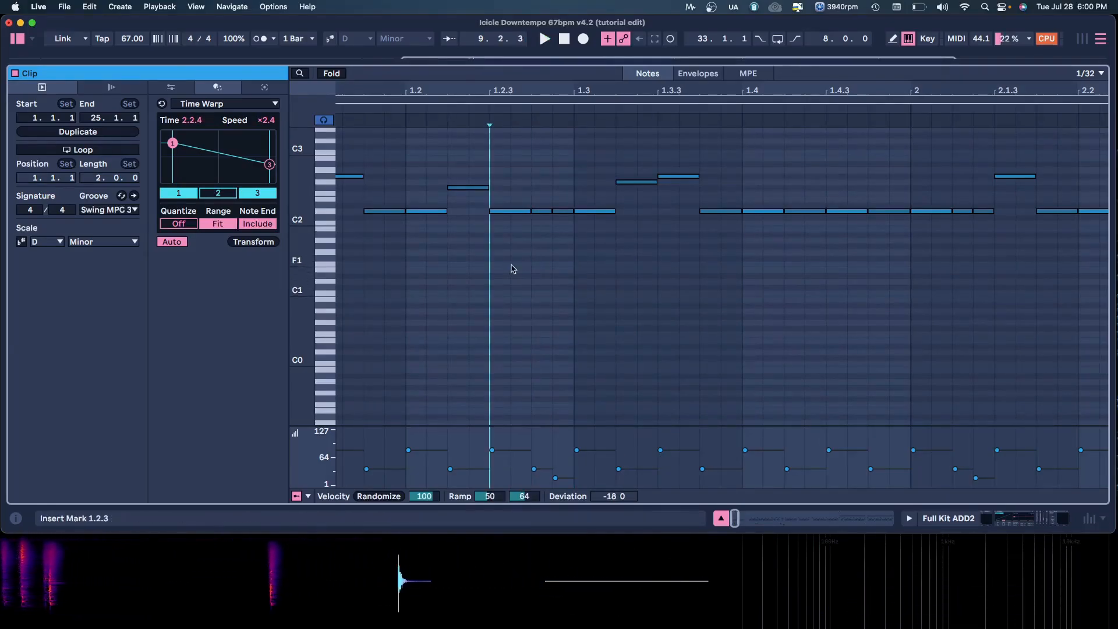
{"action": "key", "text": "super+alt+l"}
- Unfold the Full Kit ADD2 track 9, play it from 16.4.1, and open its clip at the D1 notes in 8.4
{"action": "scroll", "coordinate": [635, 274], "scroll_direction": "down", "scroll_amount": 5}
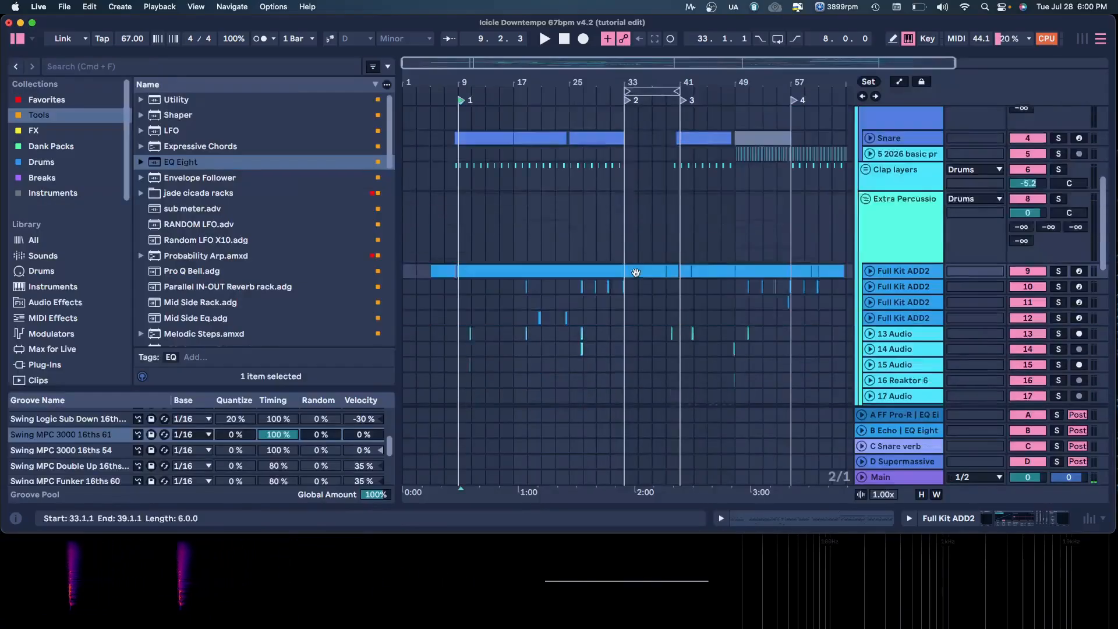
{"action": "key", "text": "u"}
{"action": "scroll", "coordinate": [703, 247], "scroll_direction": "down", "scroll_amount": 1}
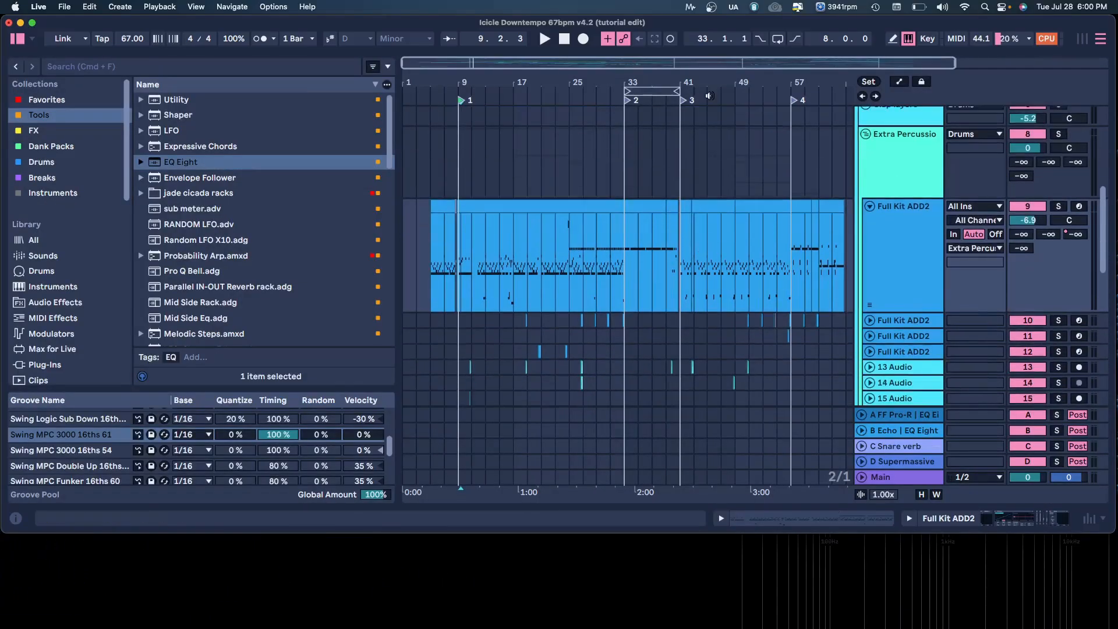
{"action": "left_click_drag", "start_coordinate": [512, 82], "coordinate": [512, 134]}
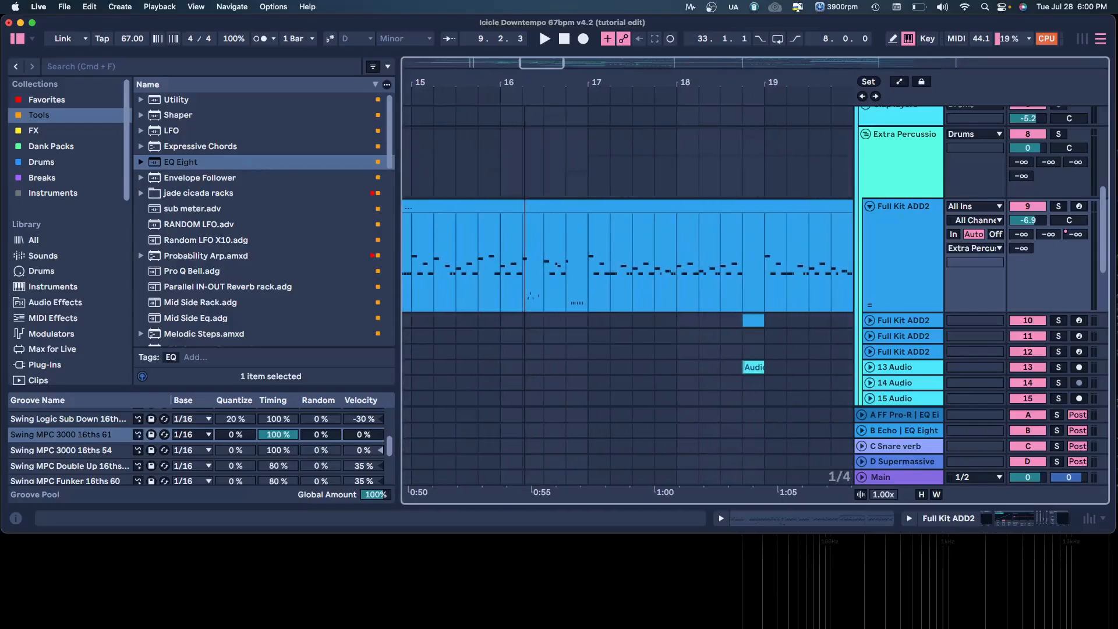
{"action": "left_click", "coordinate": [566, 272]}
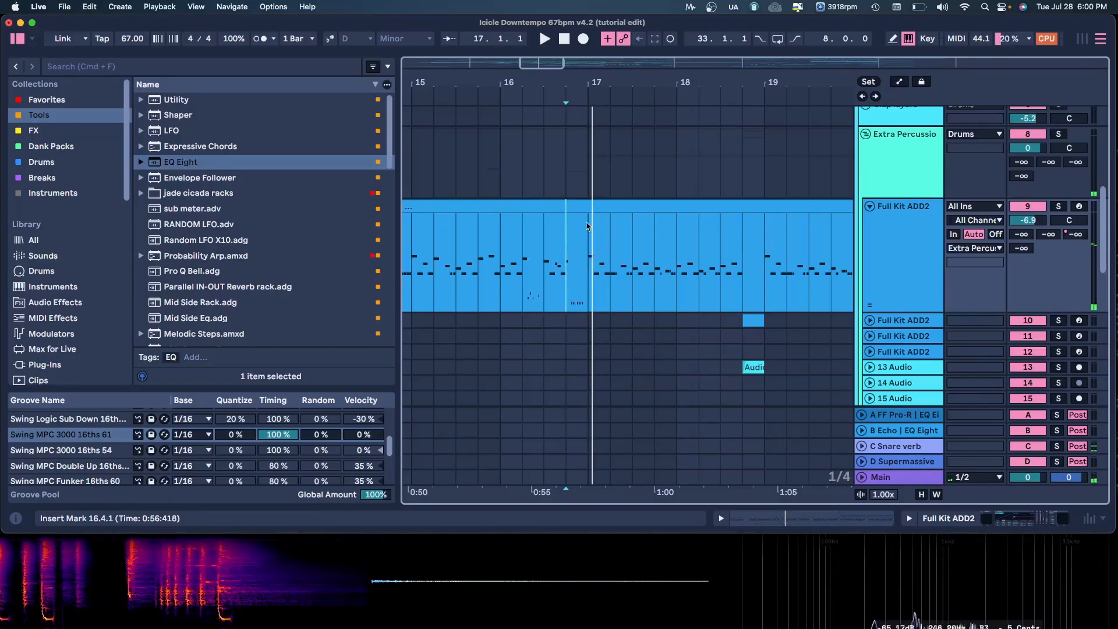
{"action": "double_click", "coordinate": [573, 210]}
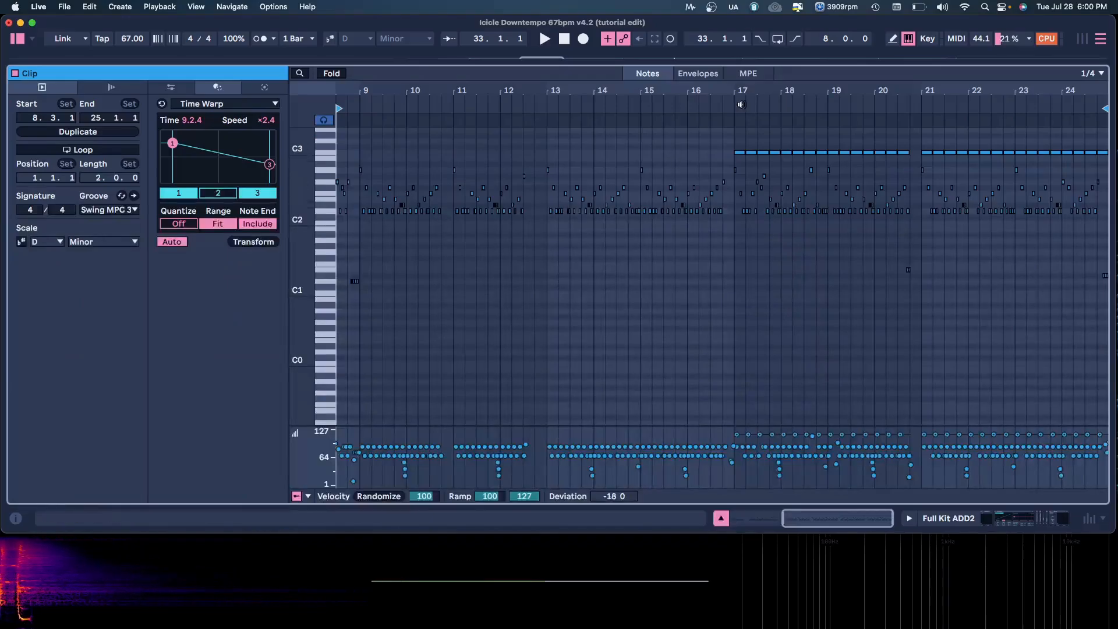
{"action": "left_click_drag", "start_coordinate": [351, 91], "coordinate": [500, 235]}
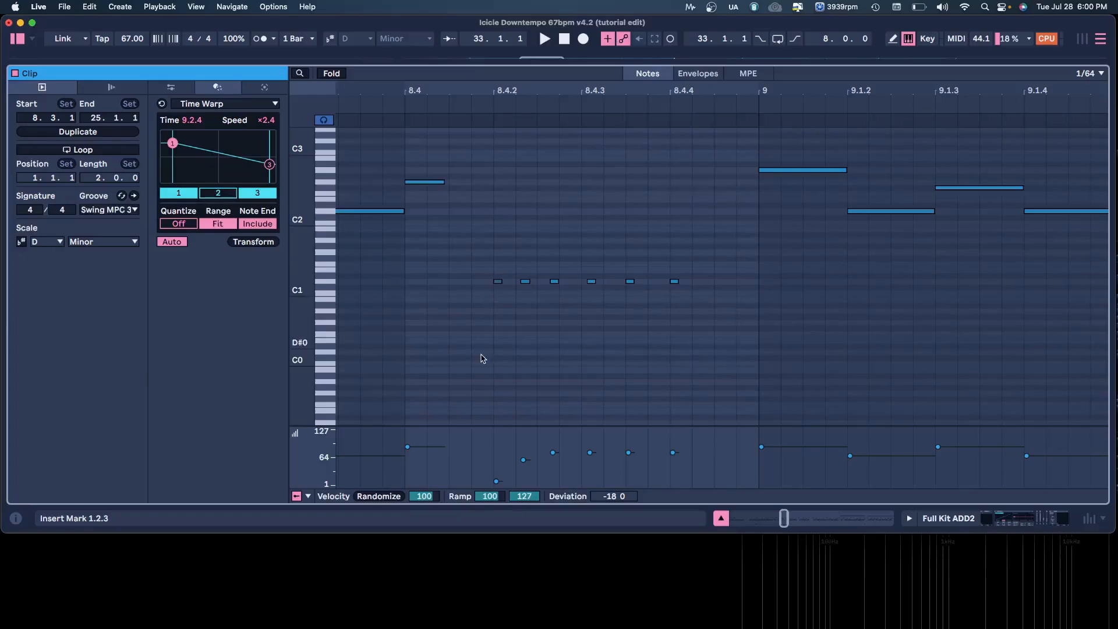
- Try a Time Warp with a starting speed of ×1.8 on the D1 notes from 8.4.2, play it, and undo the change
{"action": "left_click_drag", "start_coordinate": [580, 278], "coordinate": [729, 306]}
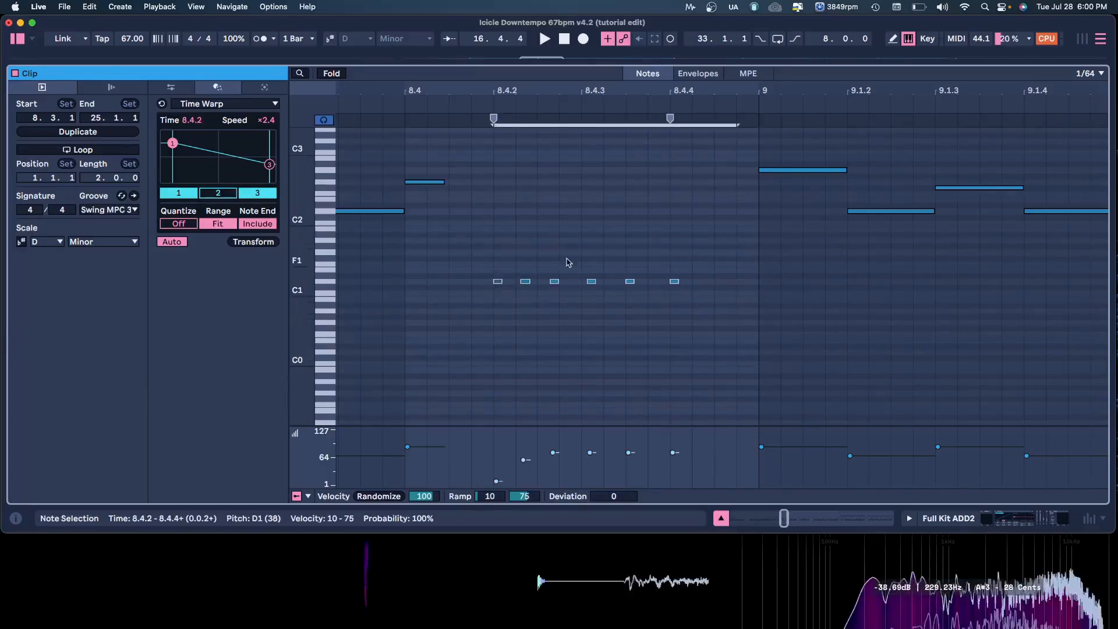
{"action": "mouse_move", "coordinate": [172, 144]}
{"action": "left_mouse_down"}
{"action": "mouse_move", "coordinate": [174, 156]}
{"action": "mouse_move", "coordinate": [174, 146]}
{"action": "left_mouse_up"}
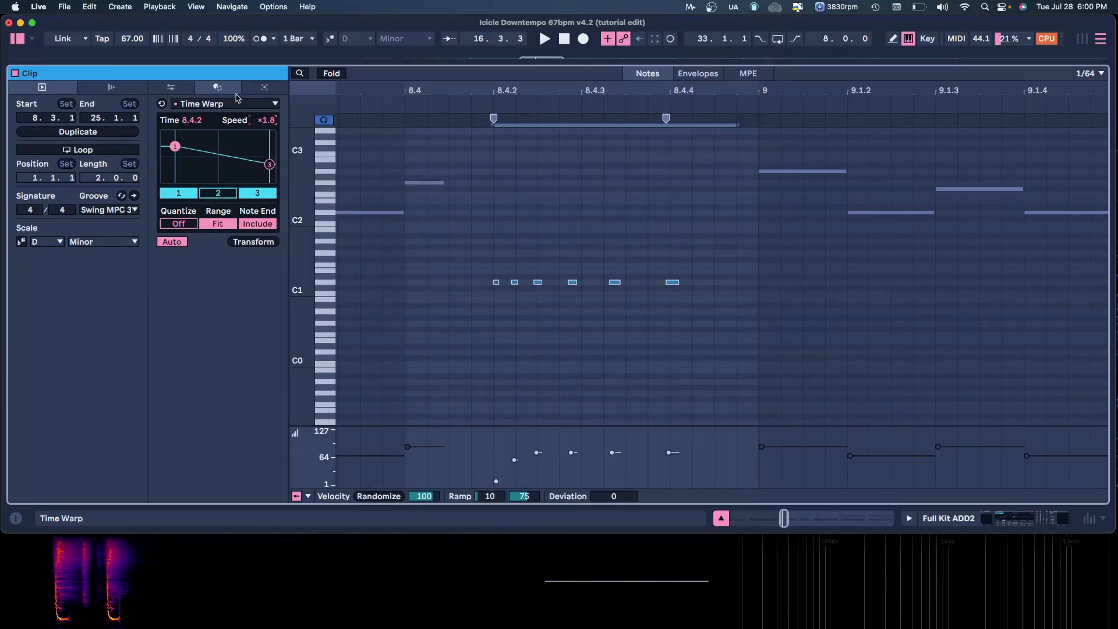
{"action": "left_click", "coordinate": [392, 99]}
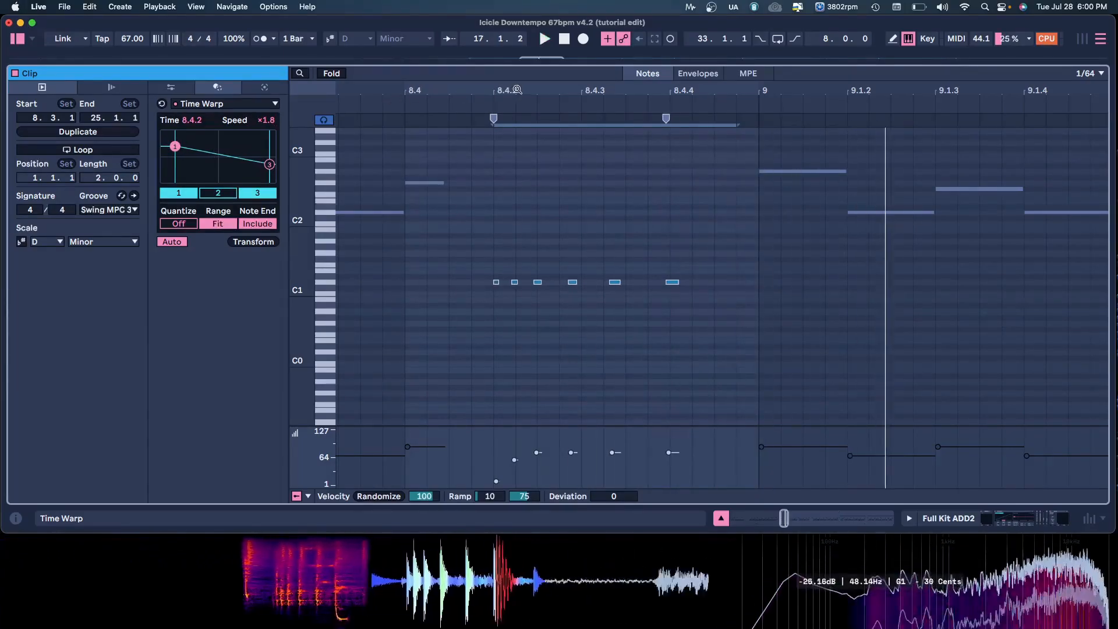
{"action": "left_click_drag", "start_coordinate": [517, 89], "coordinate": [517, 65]}
{"action": "key", "text": "super+z"}
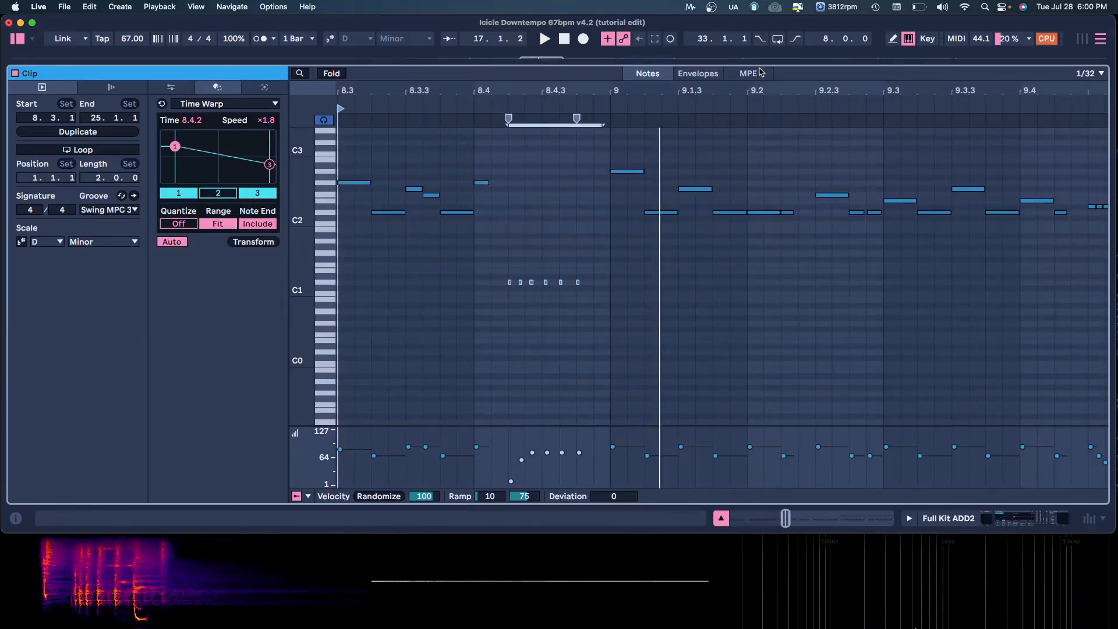
- Play the D#2 roll at 9.4.3, try drawing a descending velocity curve over its notes, and undo the change
{"action": "left_click_drag", "start_coordinate": [763, 87], "coordinate": [525, 59]}
{"action": "left_click_drag", "start_coordinate": [643, 88], "coordinate": [612, 116]}
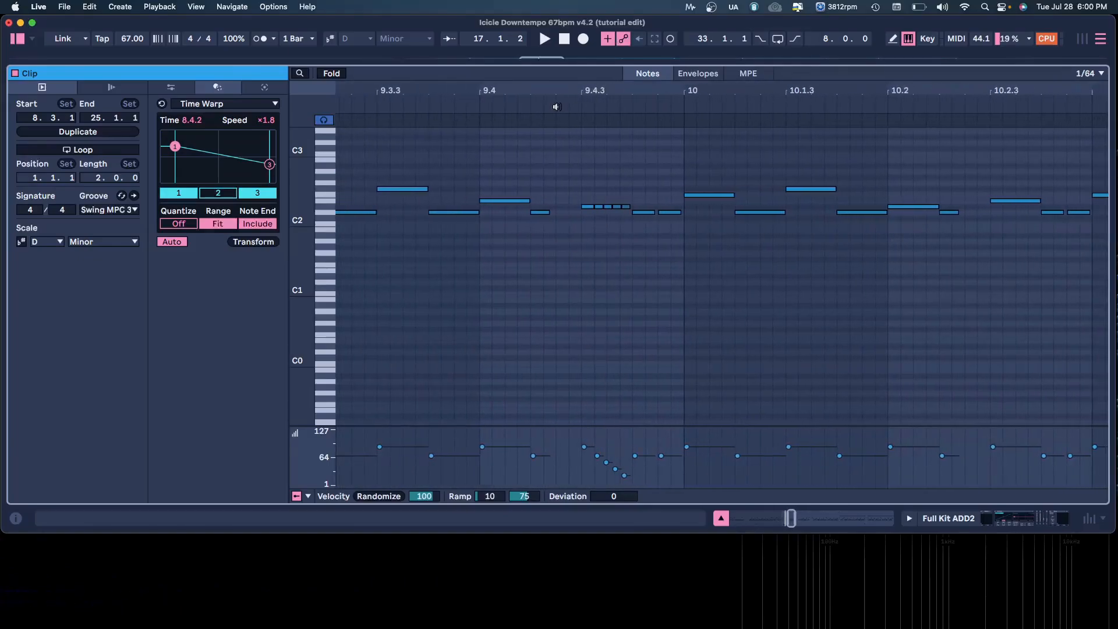
{"action": "key", "text": "space"}
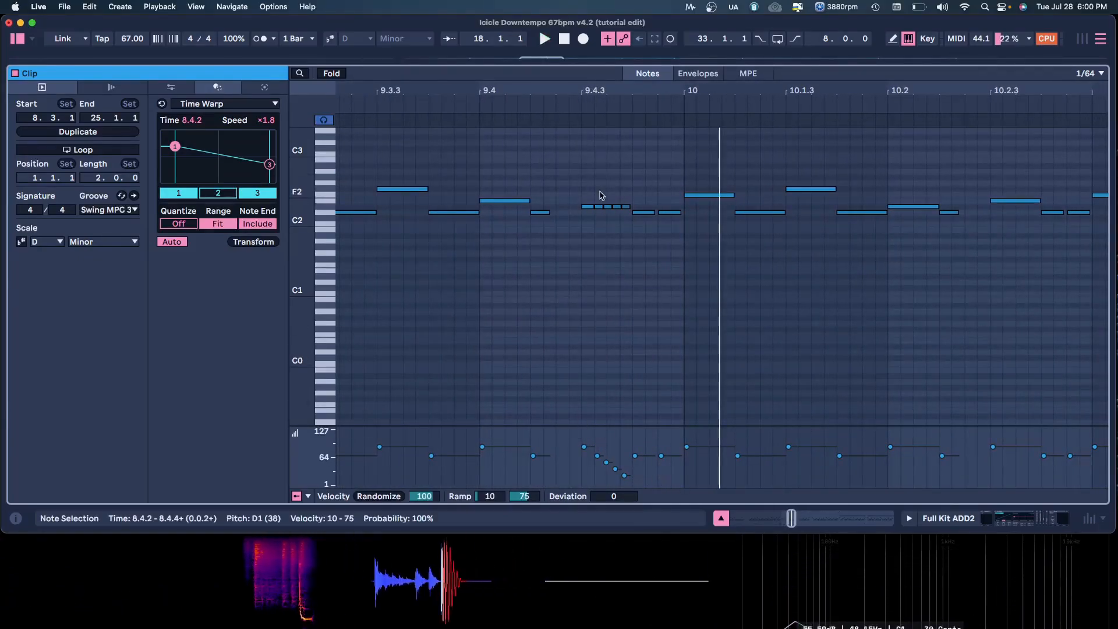
{"action": "left_click_drag", "start_coordinate": [585, 211], "coordinate": [633, 201]}
{"action": "key", "text": "b"}
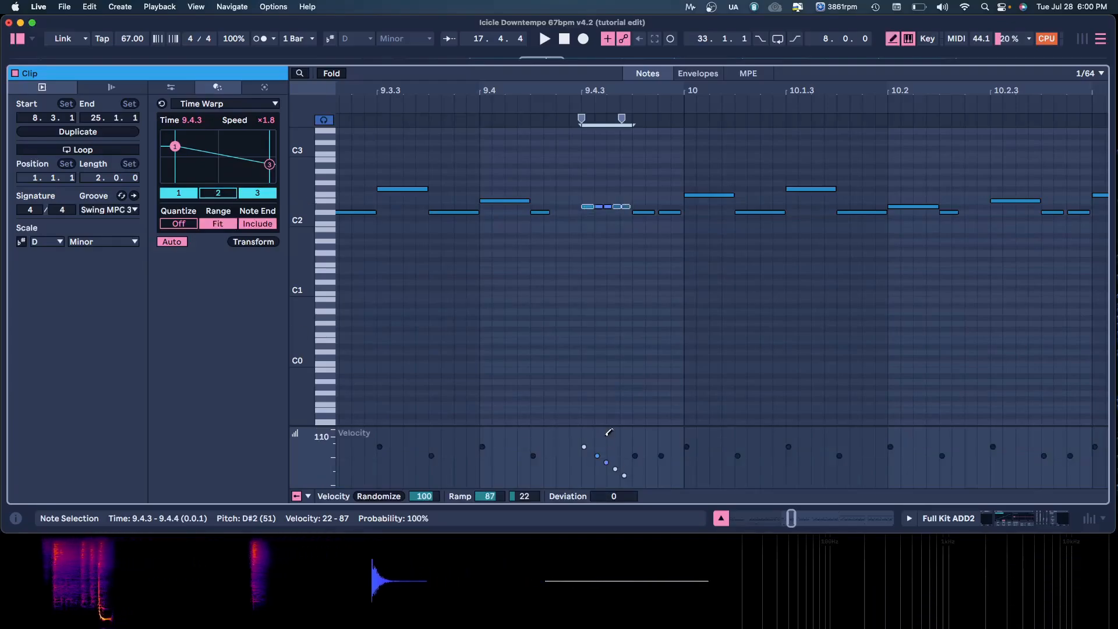
{"action": "left_click_drag", "start_coordinate": [584, 436], "coordinate": [626, 475]}
{"action": "key", "text": "super+z"}
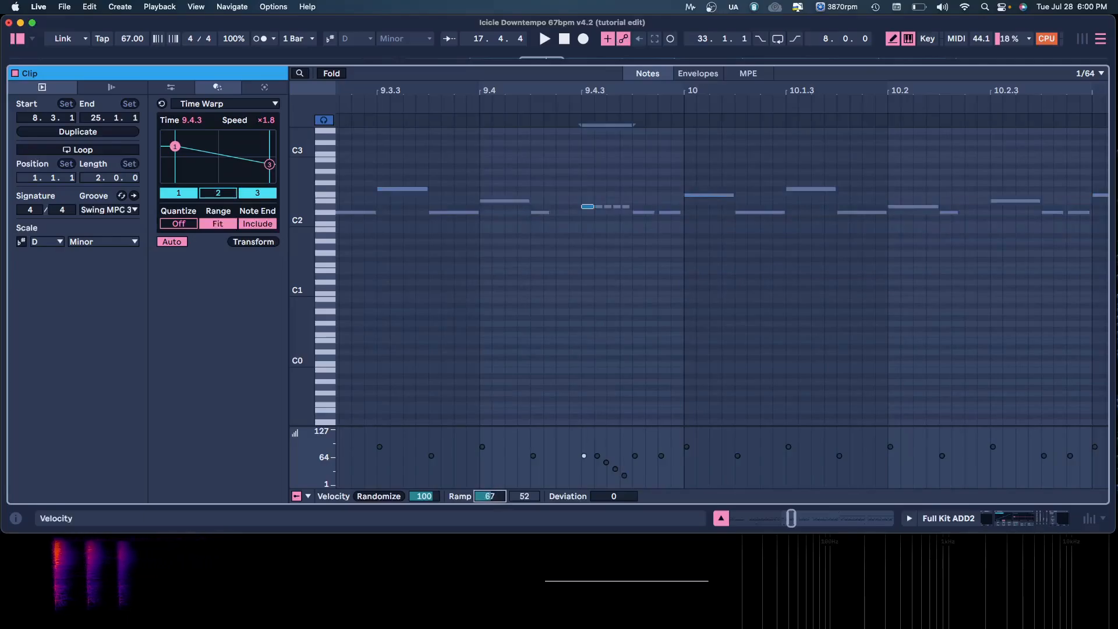
- Try out different end values for the velocity ramp across the D#2 notes at 9.4.3
{"action": "left_click_drag", "start_coordinate": [576, 215], "coordinate": [631, 199]}
{"action": "left_click_drag", "start_coordinate": [525, 497], "coordinate": [525, 473]}
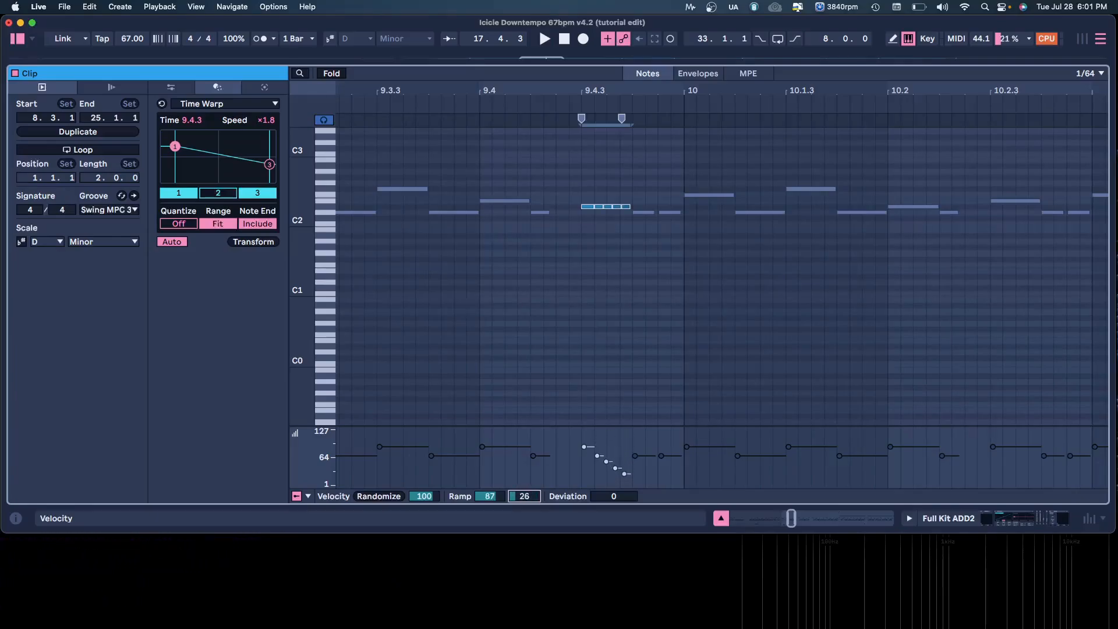
{"action": "left_click_drag", "start_coordinate": [562, 94], "coordinate": [583, 86]}
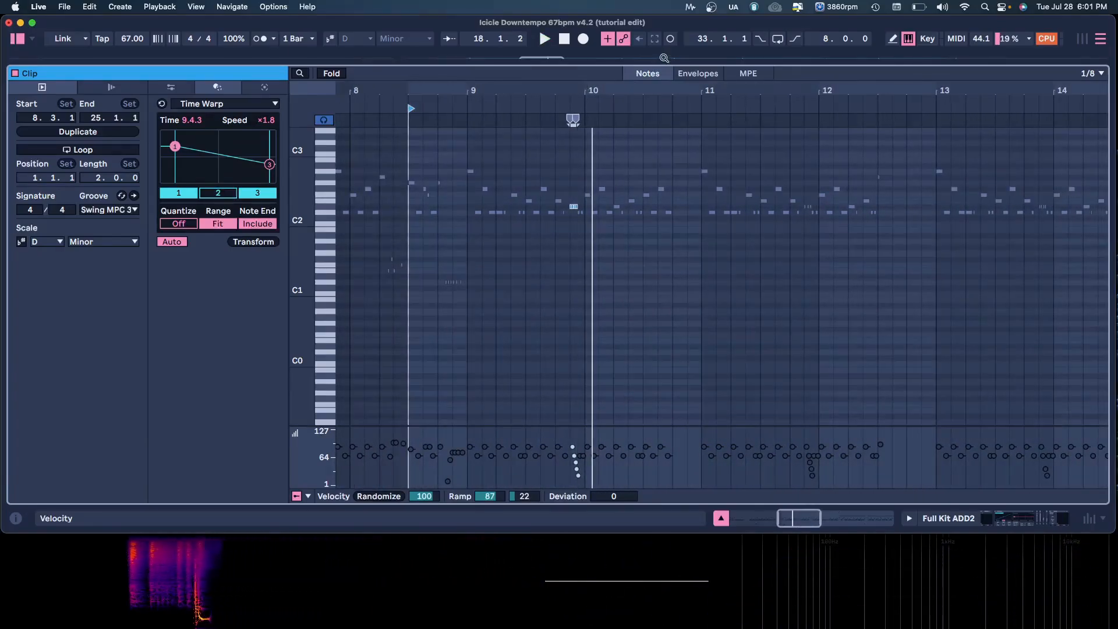
- Return to the arrangement, look over the percussion tracks, and play the Full Kit ADD2 fill at the end of bar 24
{"action": "left_click", "coordinate": [721, 518]}
{"action": "scroll", "coordinate": [705, 290], "scroll_direction": "down", "scroll_amount": 2}
{"action": "scroll", "coordinate": [705, 290], "scroll_direction": "down", "scroll_amount": 5}
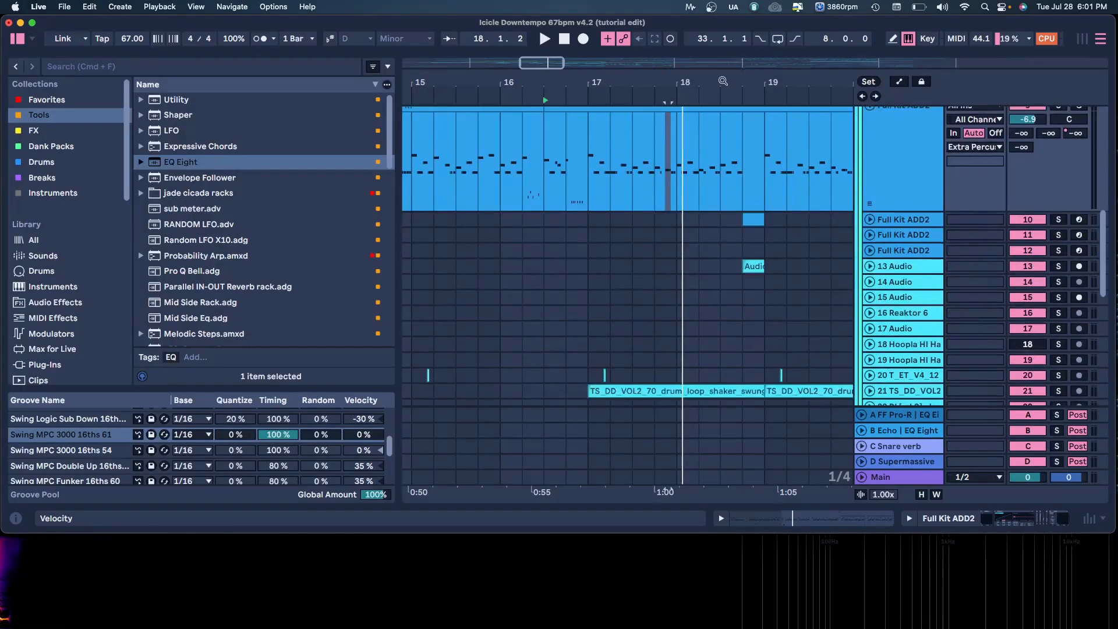
{"action": "left_click_drag", "start_coordinate": [721, 82], "coordinate": [432, 59]}
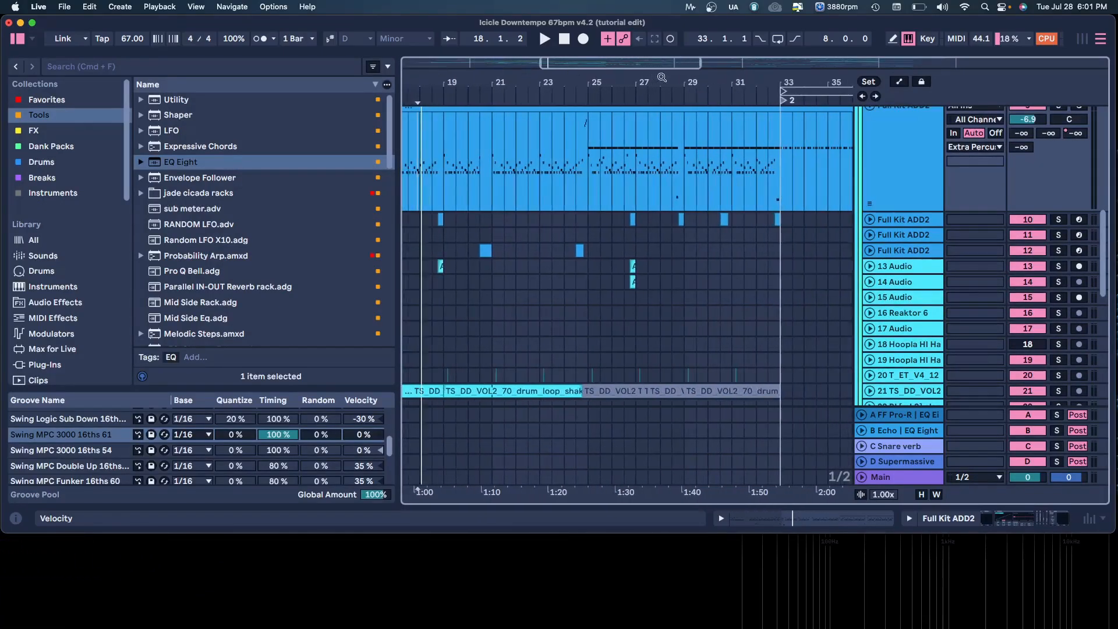
{"action": "left_click_drag", "start_coordinate": [671, 86], "coordinate": [686, 124]}
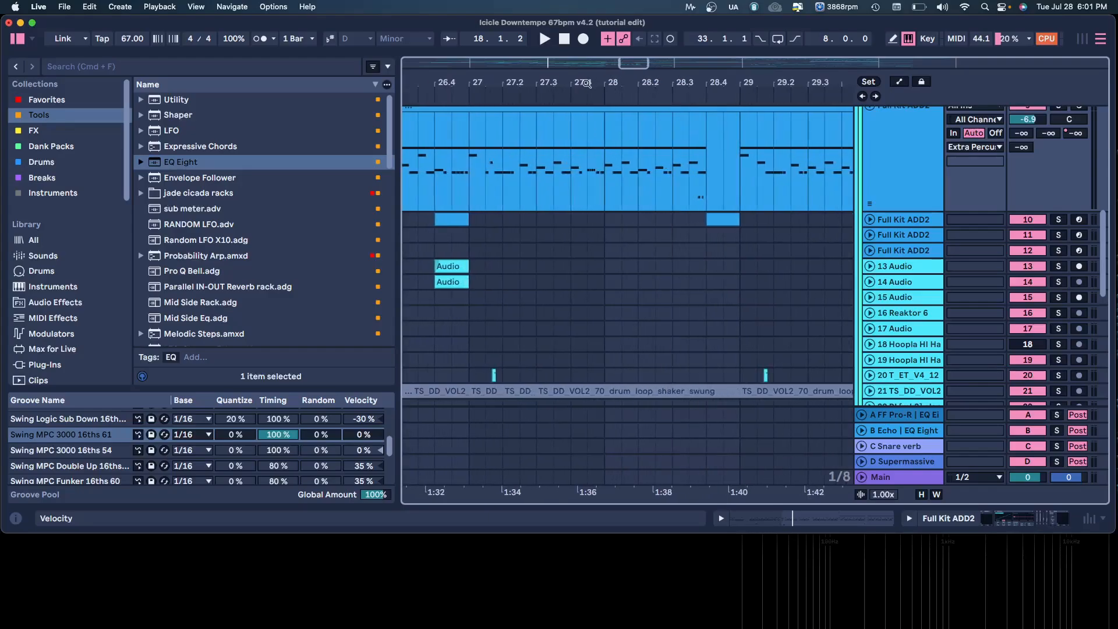
{"action": "left_click_drag", "start_coordinate": [587, 83], "coordinate": [842, 74]}
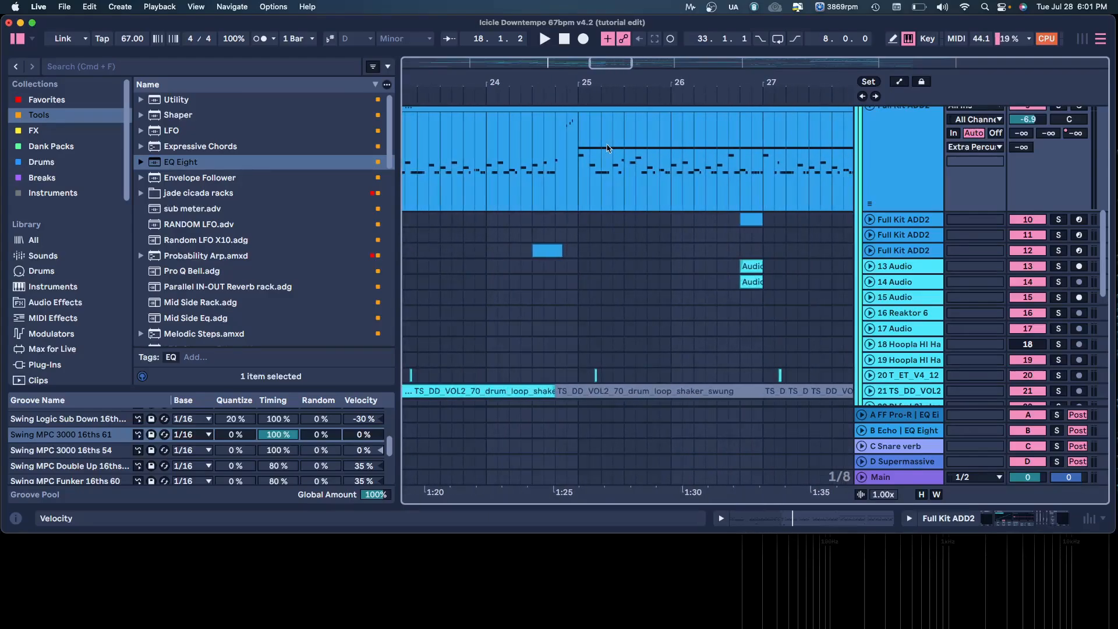
{"action": "scroll", "coordinate": [563, 113], "scroll_direction": "up", "scroll_amount": 2}
{"action": "left_click", "coordinate": [558, 151]}
{"action": "key", "text": "space"}
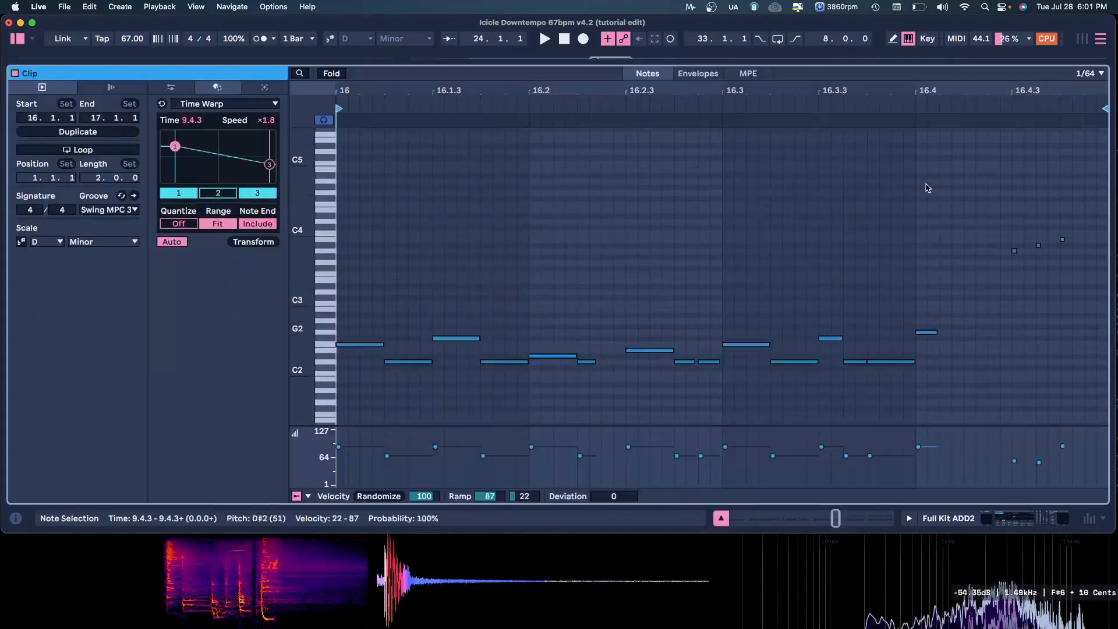
- Move the fill's three notes from 16.4.3 to 16.4.4 onto the same pitch, A3, and play them
{"action": "left_click_drag", "start_coordinate": [1042, 90], "coordinate": [776, 304]}
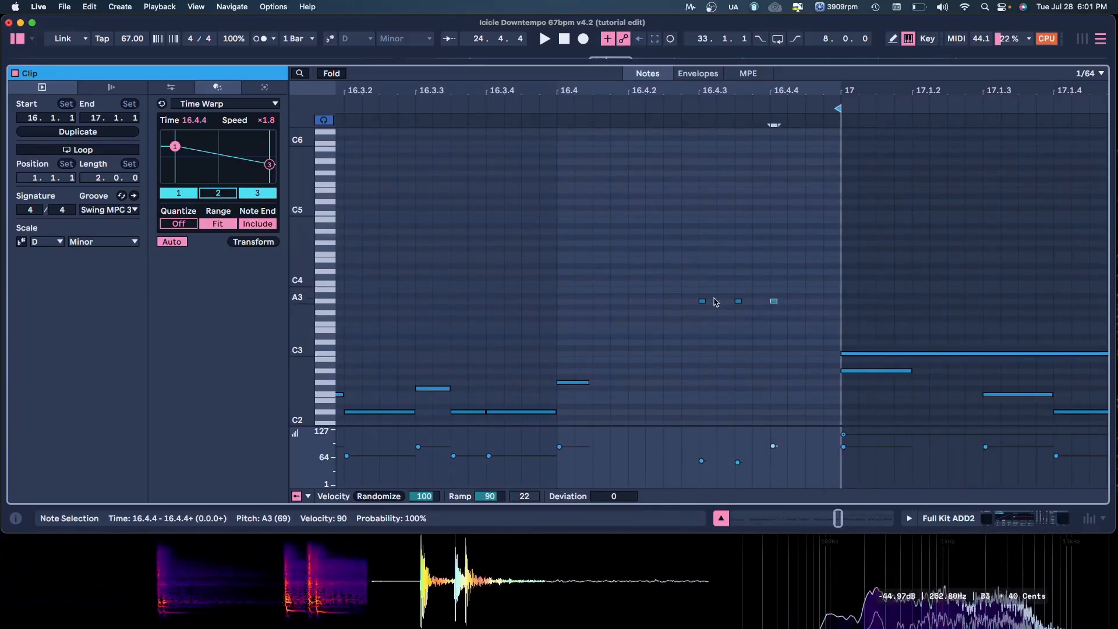
{"action": "left_click", "coordinate": [616, 102]}
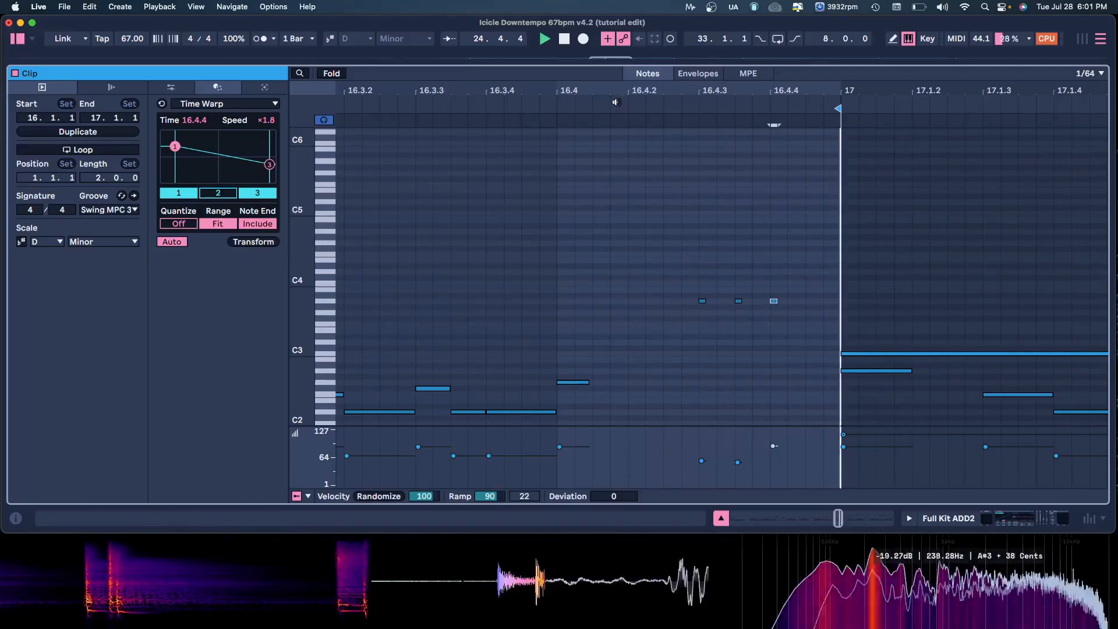
{"action": "key", "text": "space"}
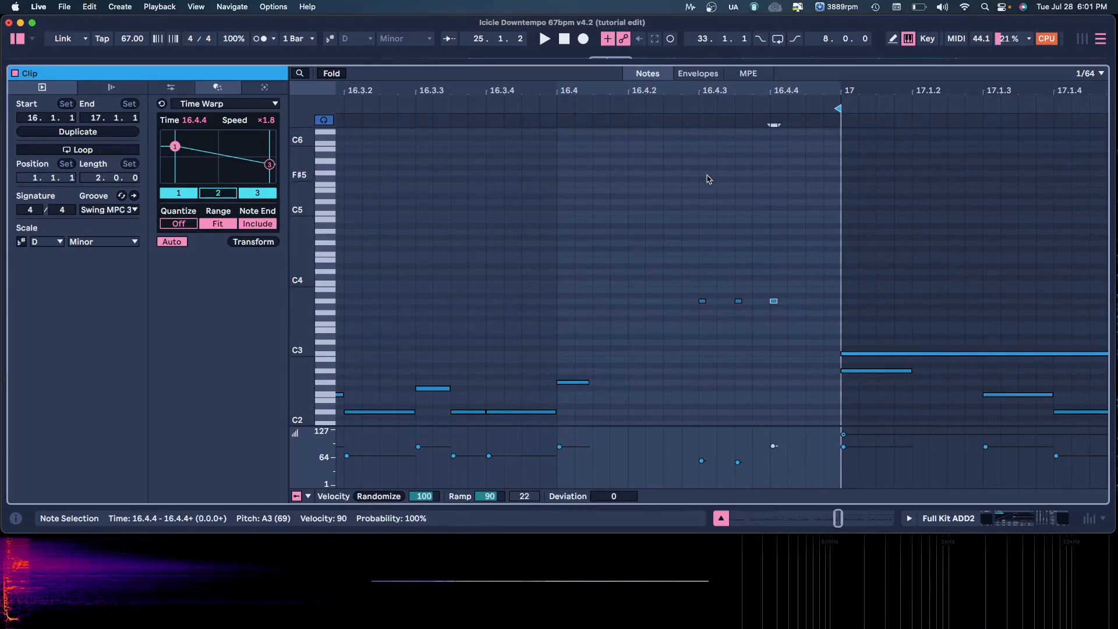
- Try the triplet grid at 1/64 and at a fixed 1/16, and switch back to the straight 1/16 grid
{"action": "right_click", "coordinate": [700, 301]}
{"action": "left_click", "coordinate": [734, 579]}
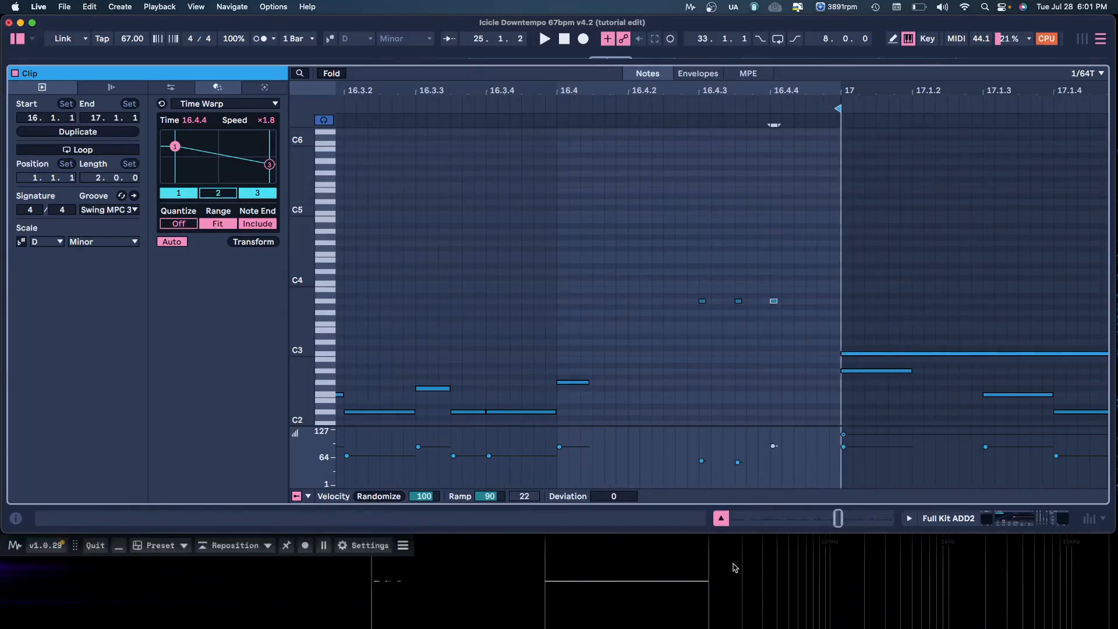
{"action": "right_click", "coordinate": [760, 344]}
{"action": "left_click", "coordinate": [744, 445]}
{"action": "right_click", "coordinate": [735, 343]}
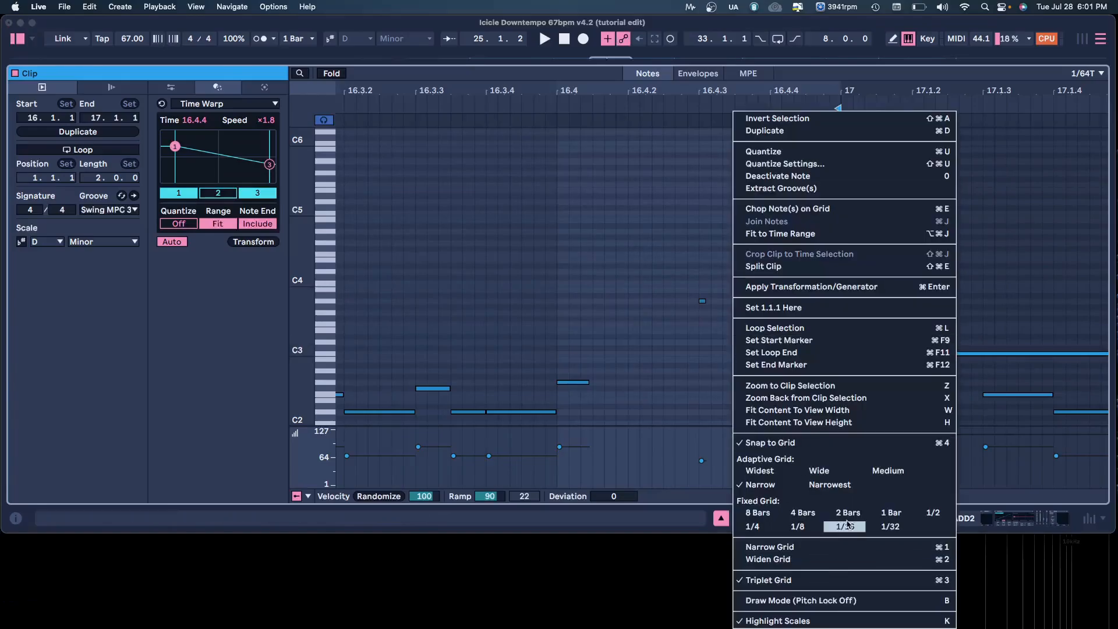
{"action": "left_click", "coordinate": [846, 526]}
{"action": "right_click", "coordinate": [760, 331]}
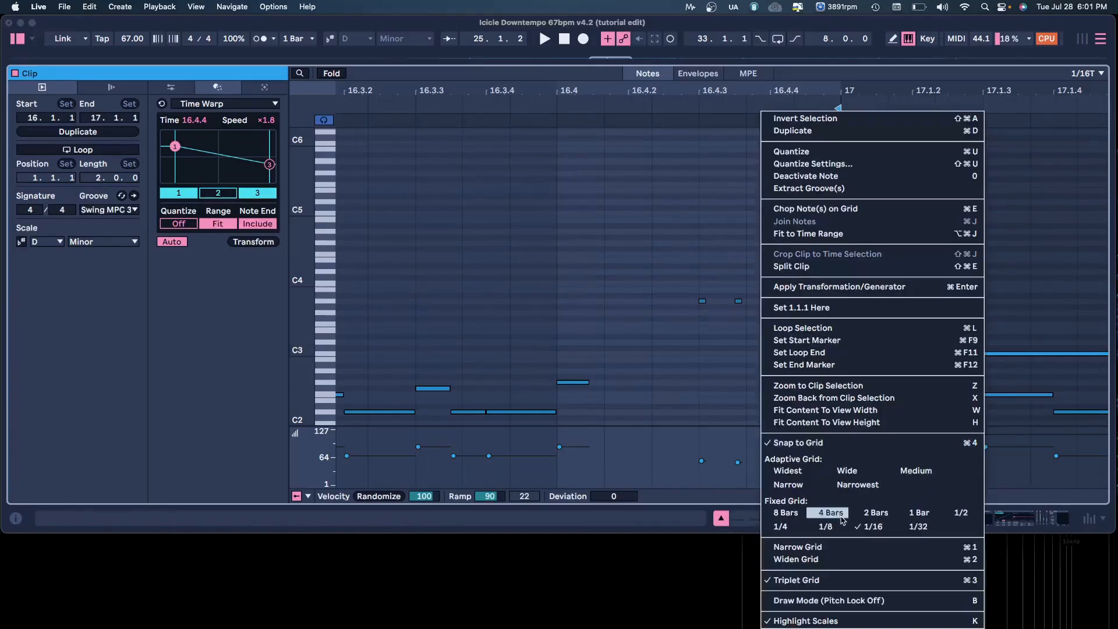
{"action": "left_click", "coordinate": [824, 580]}
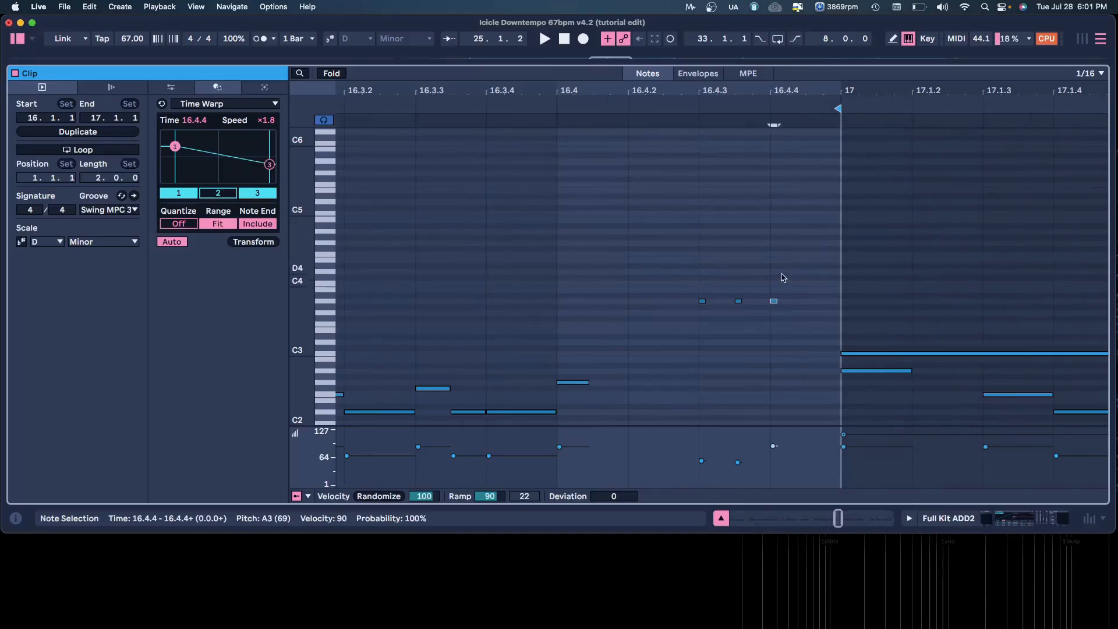
- Set a fixed 1/32 grid, and raise the fill's middle note to C4 and its last note at 16.4.4 to B3
{"action": "left_click_drag", "start_coordinate": [770, 91], "coordinate": [579, 291]}
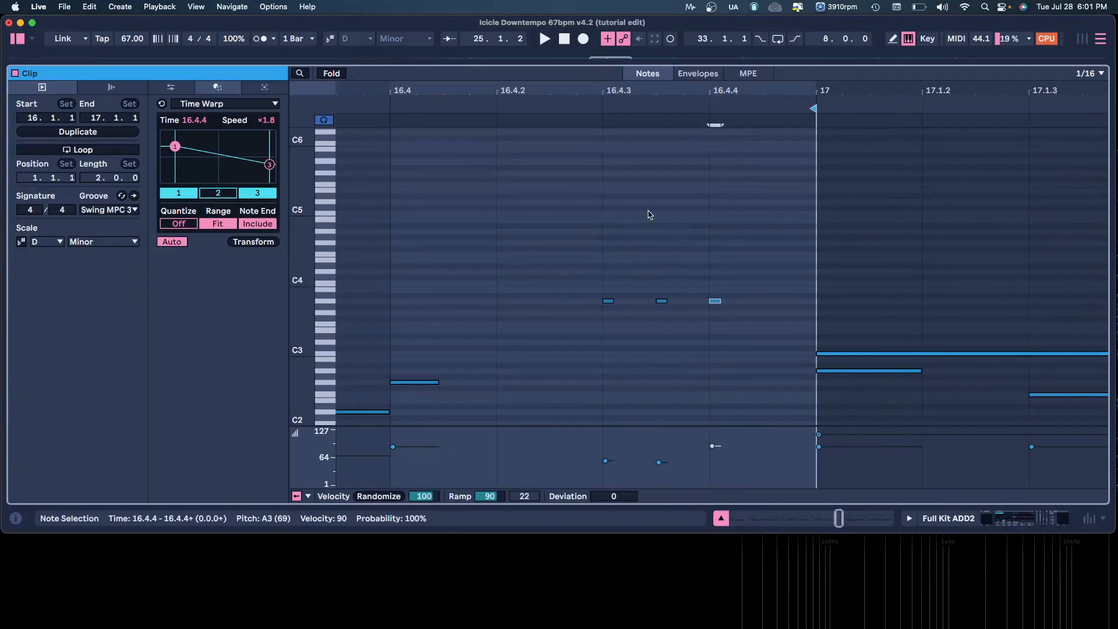
{"action": "right_click", "coordinate": [655, 224]}
{"action": "left_click", "coordinate": [810, 527]}
{"action": "left_click_drag", "start_coordinate": [663, 298], "coordinate": [663, 294]}
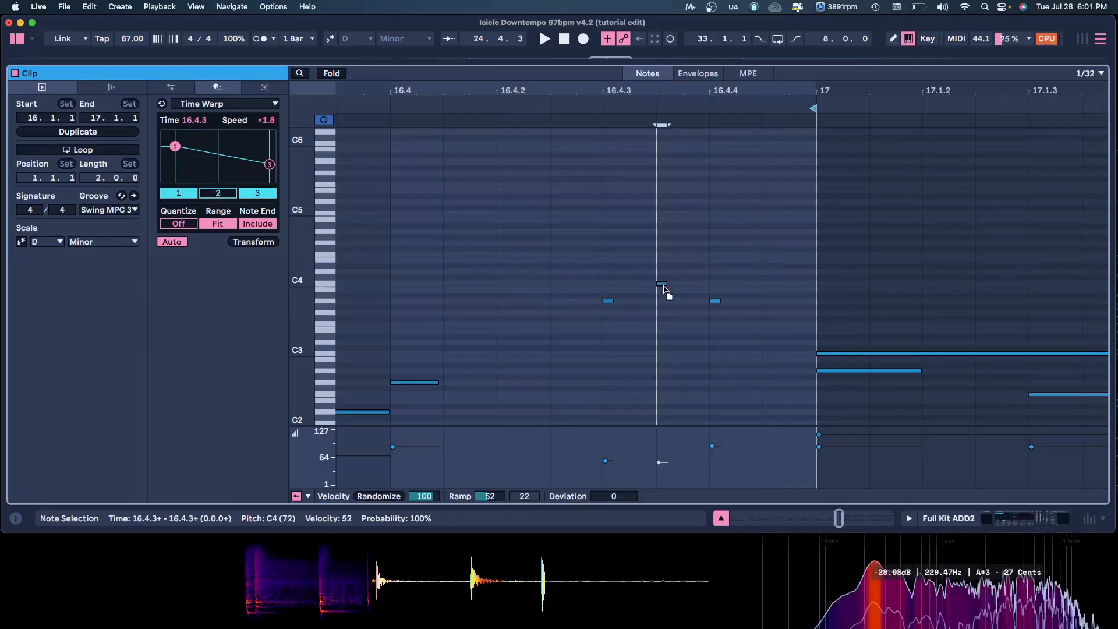
{"action": "left_click_drag", "start_coordinate": [712, 297], "coordinate": [713, 292]}
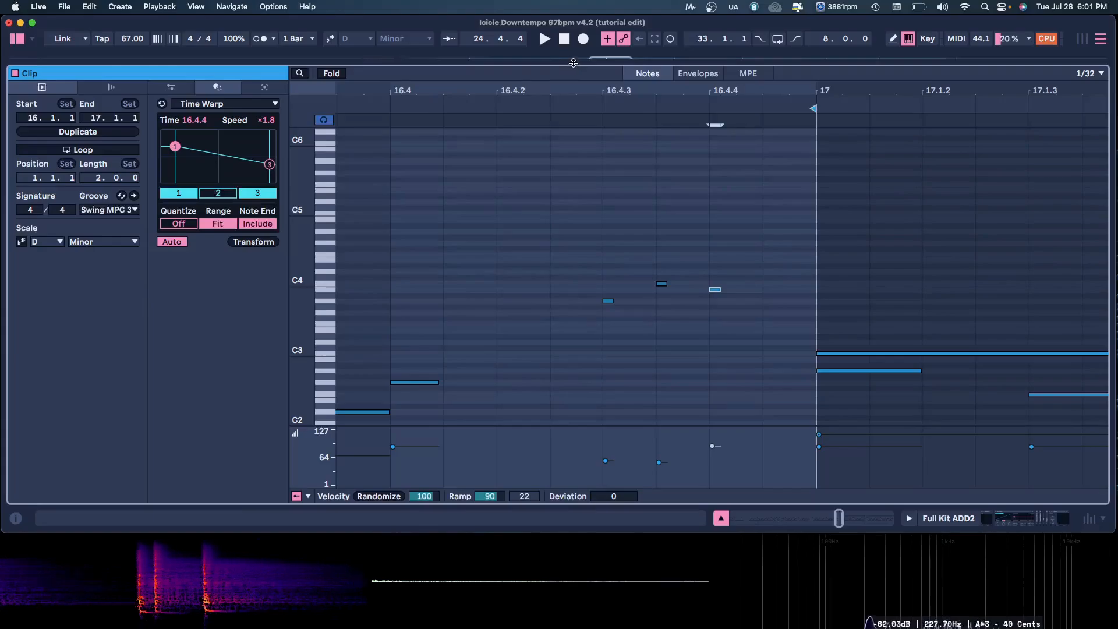
- Shrink the note editor and play the main Full Kit ADD2 part through the second half of bar 24
{"action": "left_click_drag", "start_coordinate": [574, 63], "coordinate": [574, 317]}
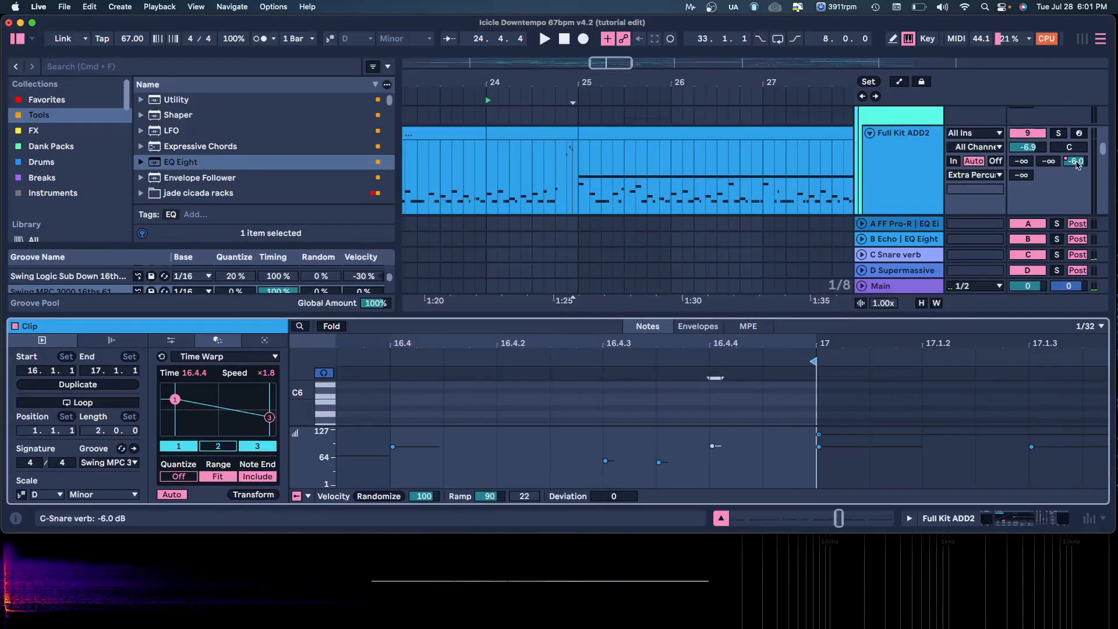
{"action": "left_click", "coordinate": [542, 150]}
{"action": "key", "text": "space"}
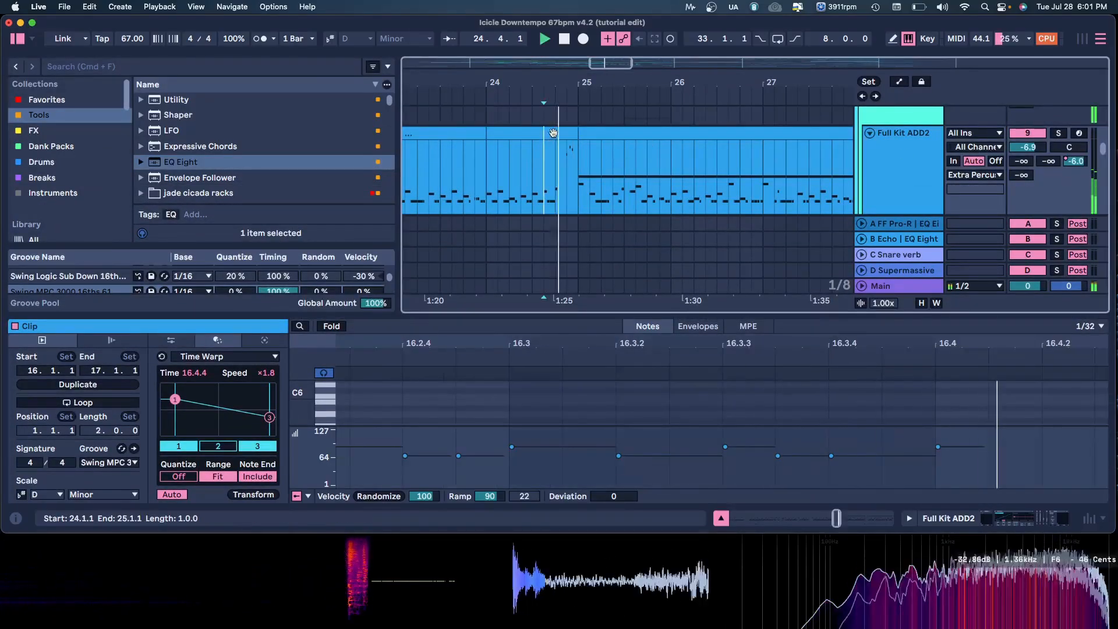
- Select the Full Kit ADD2 clip at 24.3 on track 12, solo the track and play the clip
{"action": "scroll", "coordinate": [612, 171], "scroll_direction": "down", "scroll_amount": 2}
{"action": "left_click", "coordinate": [548, 189]}
{"action": "key", "text": "space"}
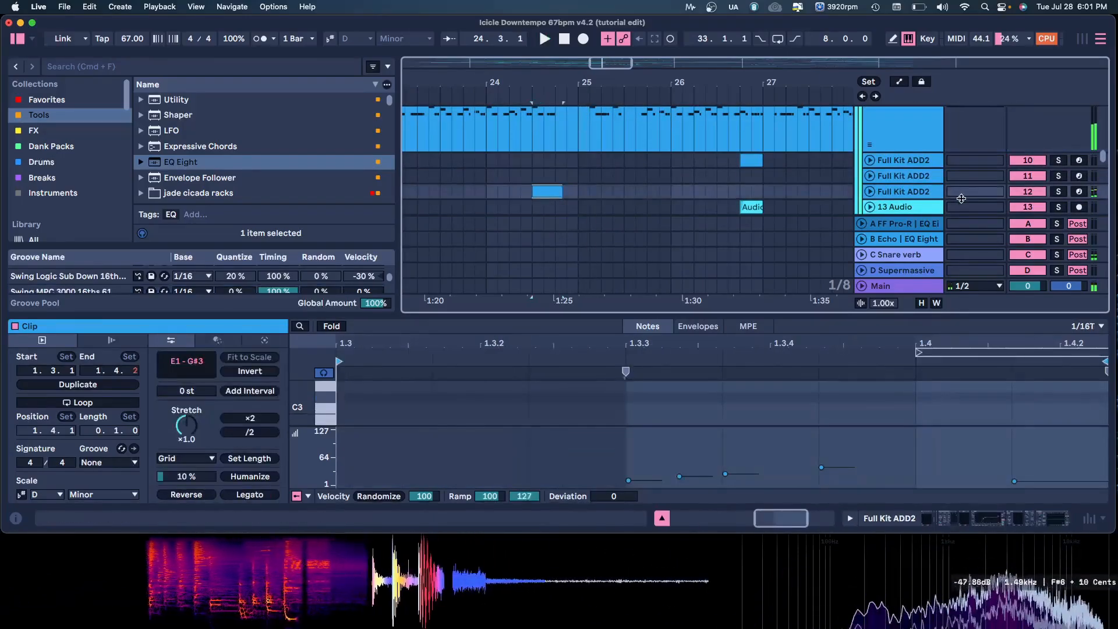
{"action": "left_click", "coordinate": [1053, 192]}
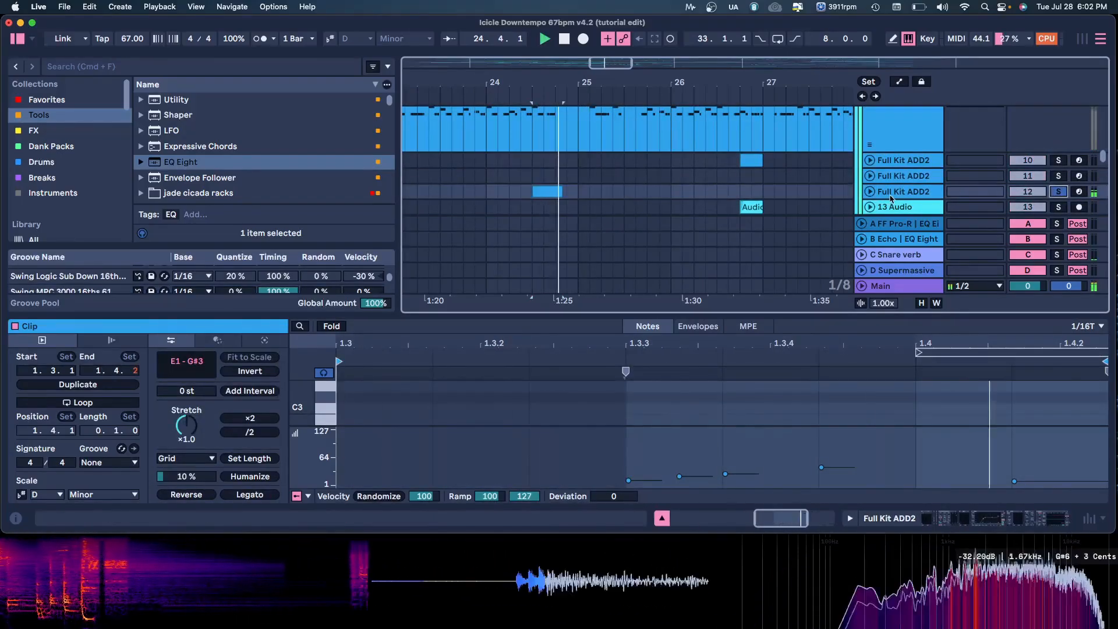
{"action": "key", "text": "space"}
- Show track 12's device chain, view the kit pieces of the Contemp Brush preset in Addictive Drums 2, and close both views
{"action": "left_click", "coordinate": [662, 518]}
{"action": "scroll", "coordinate": [909, 225], "scroll_direction": "up", "scroll_amount": 1}
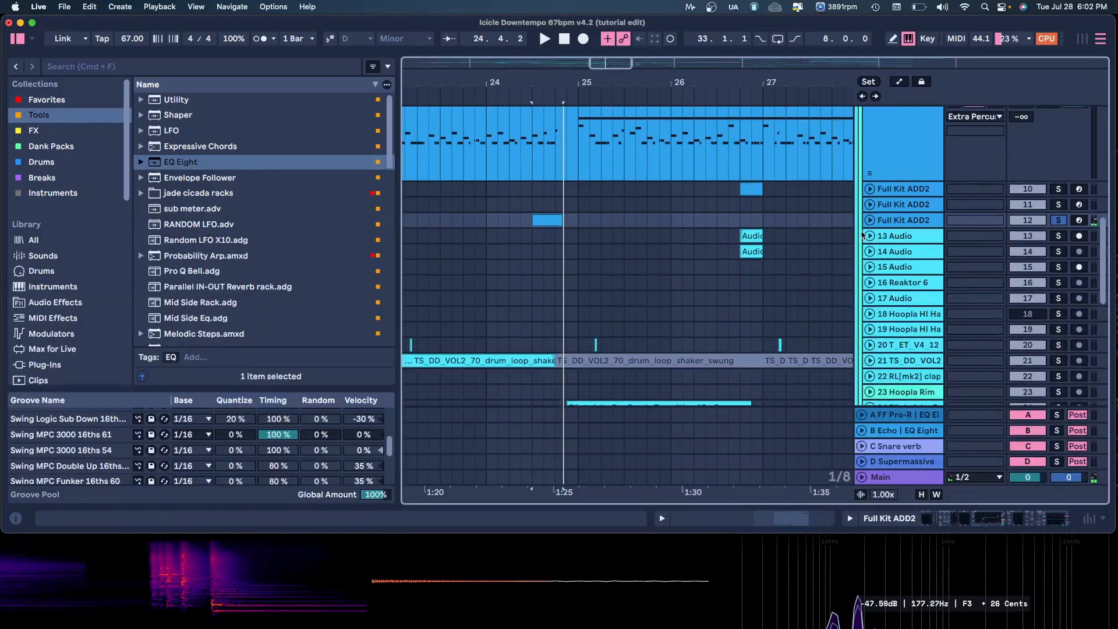
{"action": "left_click", "coordinate": [909, 222]}
{"action": "double_click", "coordinate": [910, 220]}
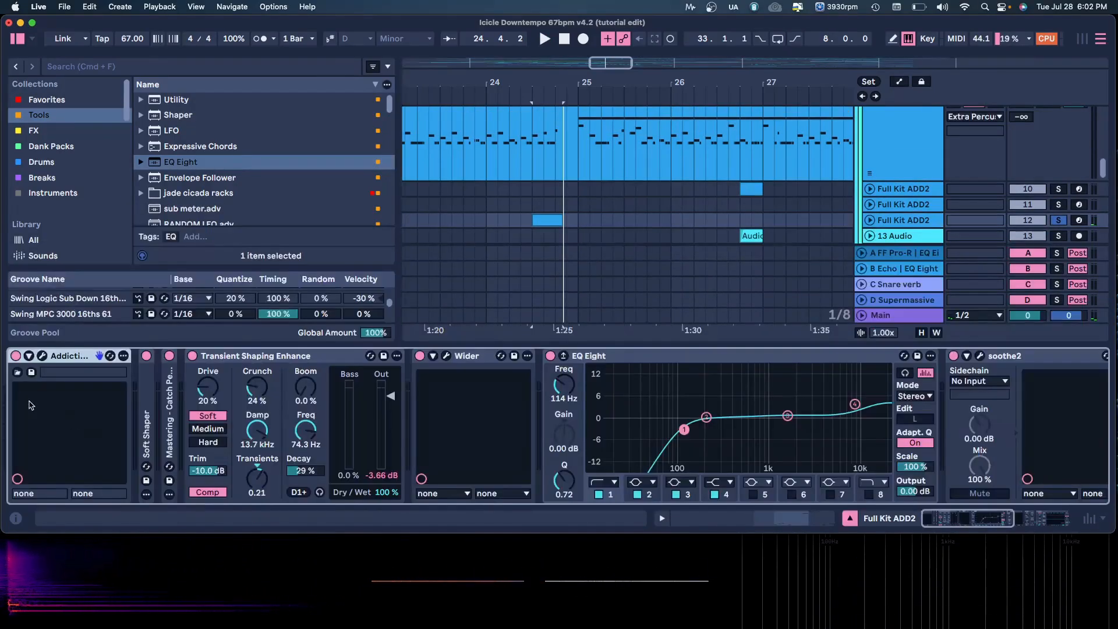
{"action": "left_click", "coordinate": [43, 356]}
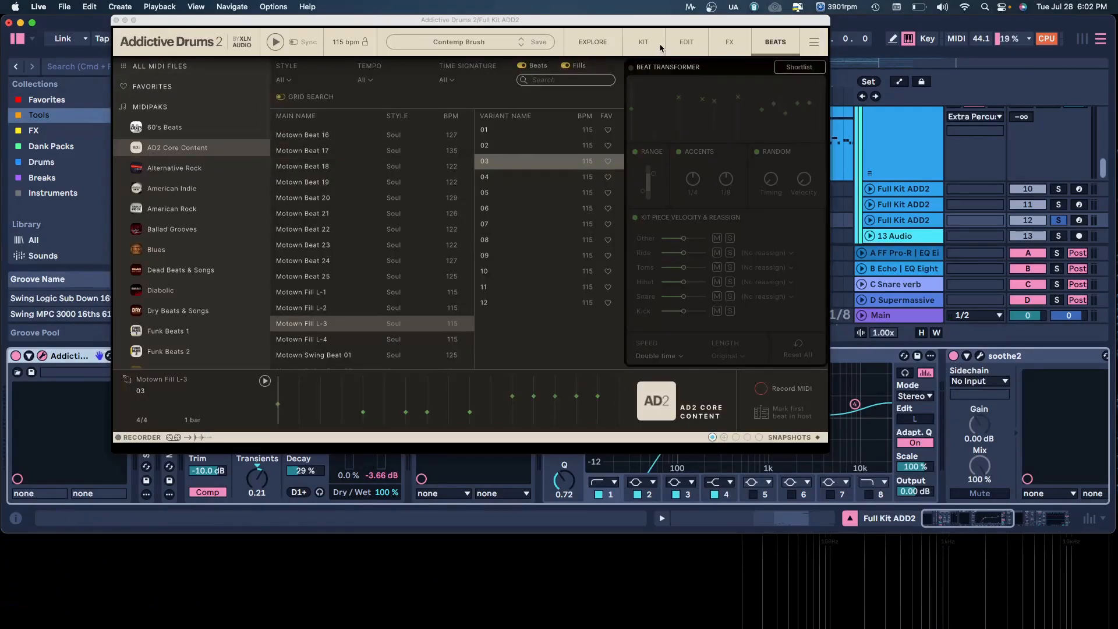
{"action": "left_click", "coordinate": [644, 43]}
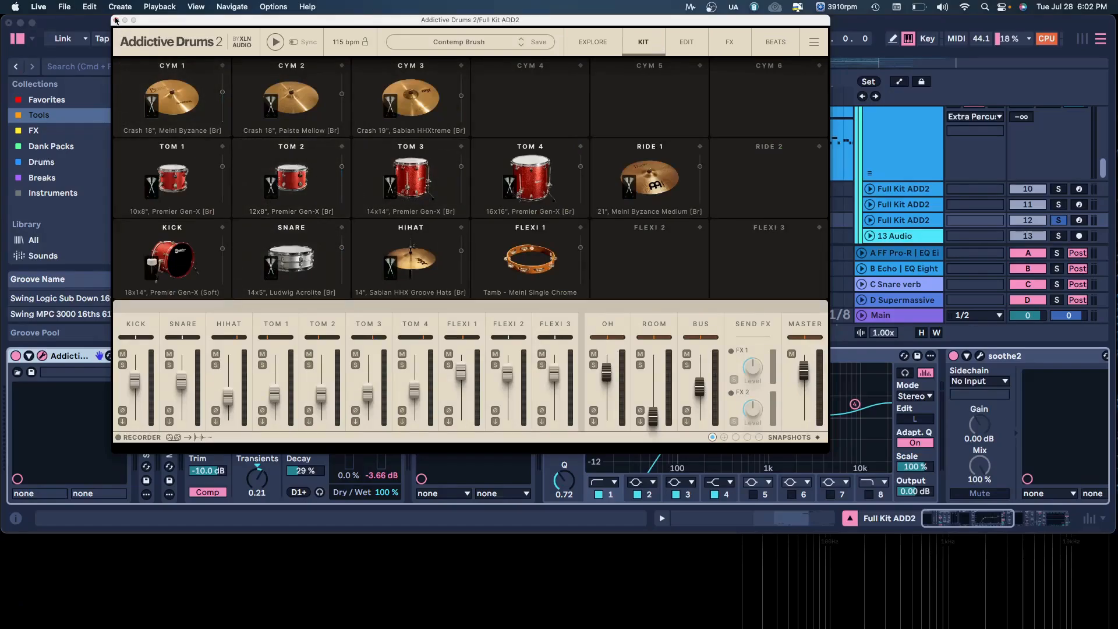
{"action": "left_click", "coordinate": [115, 20]}
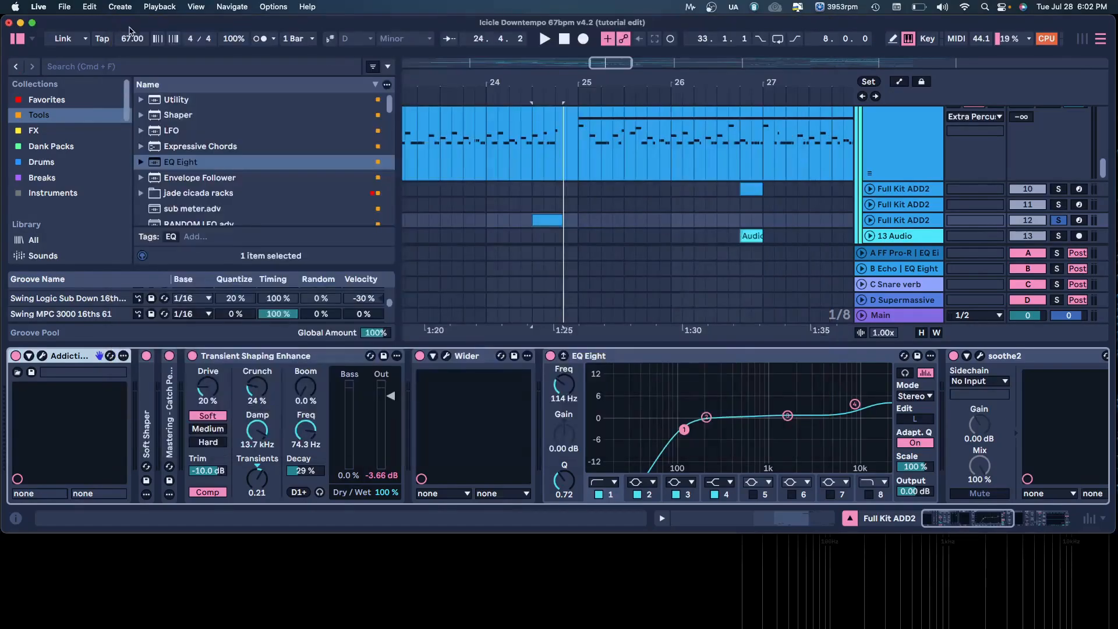
{"action": "left_click_drag", "start_coordinate": [606, 343], "coordinate": [606, 385]}
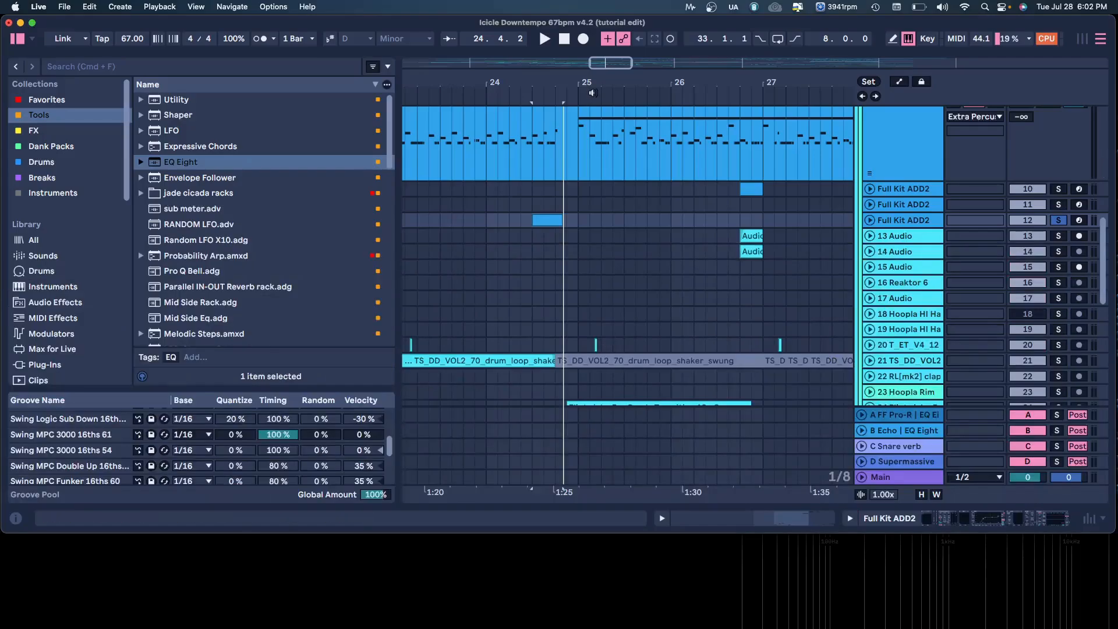
- Find the chopped SS_DR_70 drum loop clips just before bar 9 on track 25 and play them soloed
{"action": "left_click_drag", "start_coordinate": [593, 80], "coordinate": [650, 20]}
{"action": "scroll", "coordinate": [384, 276], "scroll_direction": "down", "scroll_amount": 5}
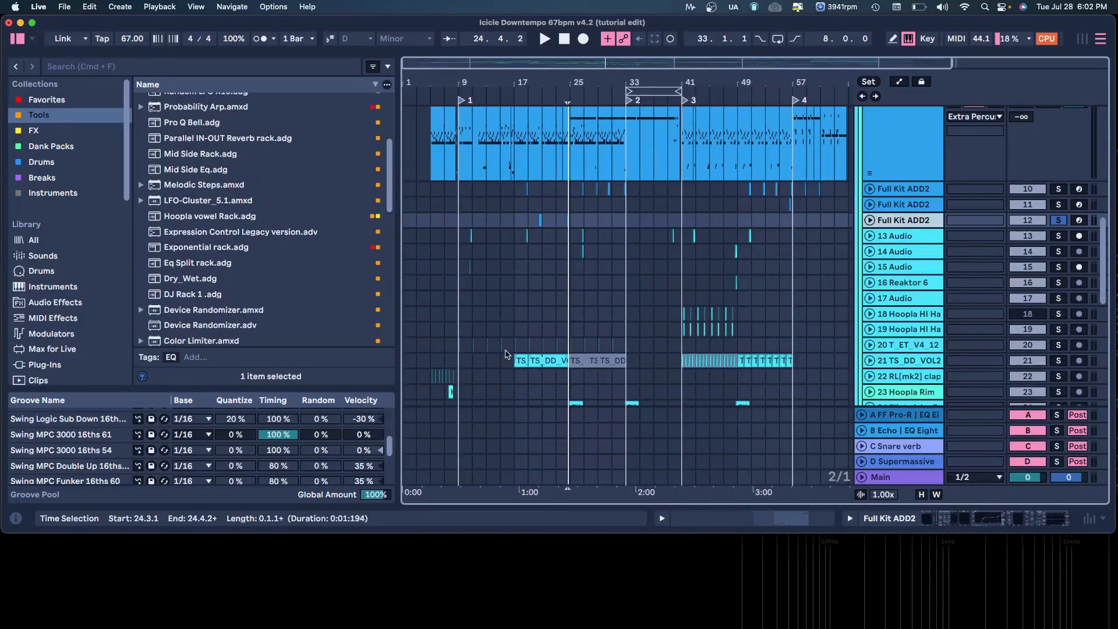
{"action": "scroll", "coordinate": [475, 363], "scroll_direction": "down", "scroll_amount": 6}
{"action": "left_click_drag", "start_coordinate": [452, 80], "coordinate": [454, 141]}
{"action": "left_click", "coordinate": [526, 233]}
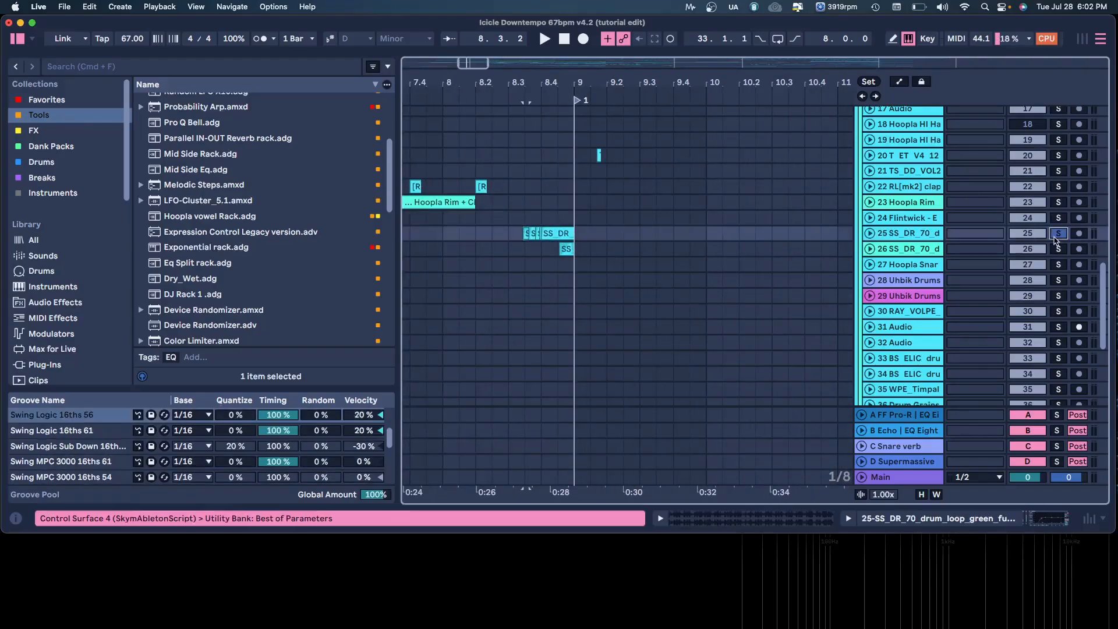
{"action": "key", "text": "space"}
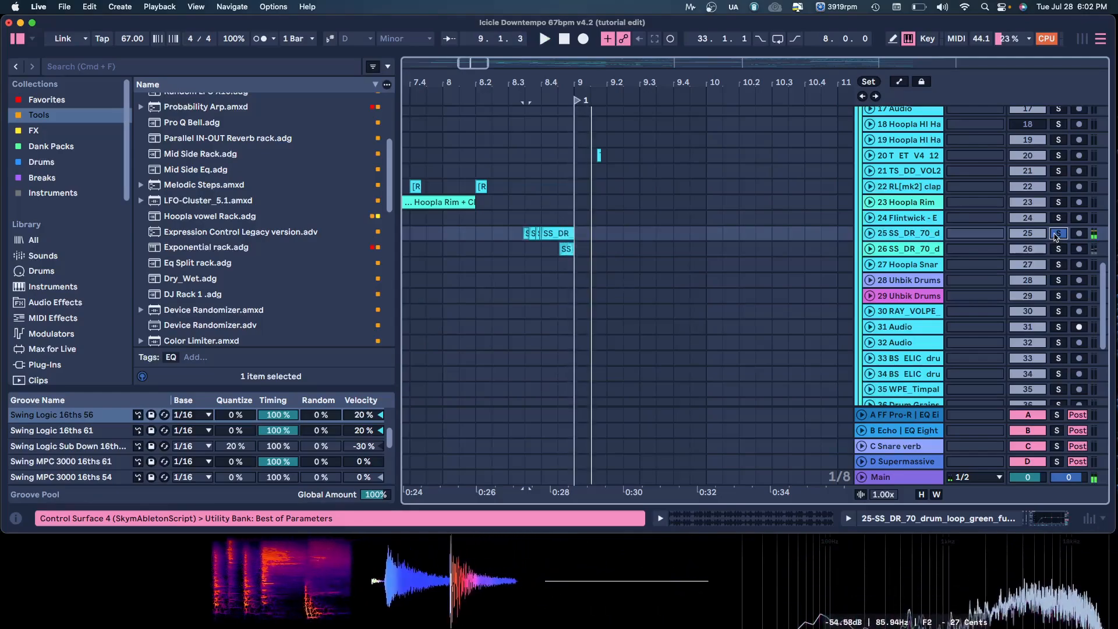
- Unsolo track 25, expand it to show the waveforms, and play the chopped fill with the full mix
{"action": "left_click", "coordinate": [1058, 234]}
{"action": "left_click", "coordinate": [869, 233]}
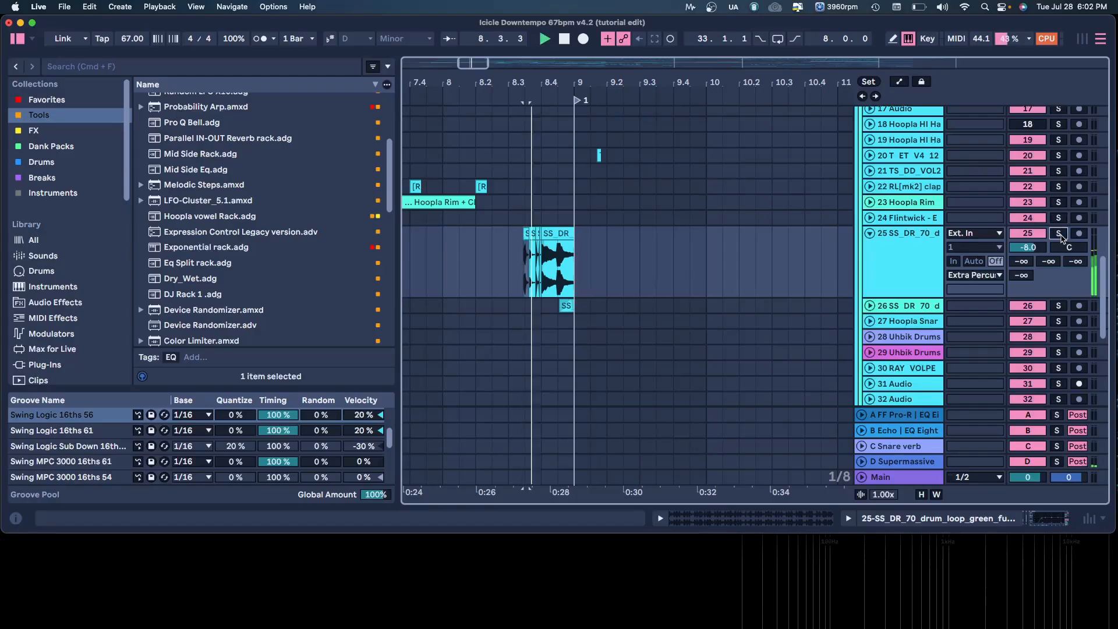
{"action": "key", "text": "space"}
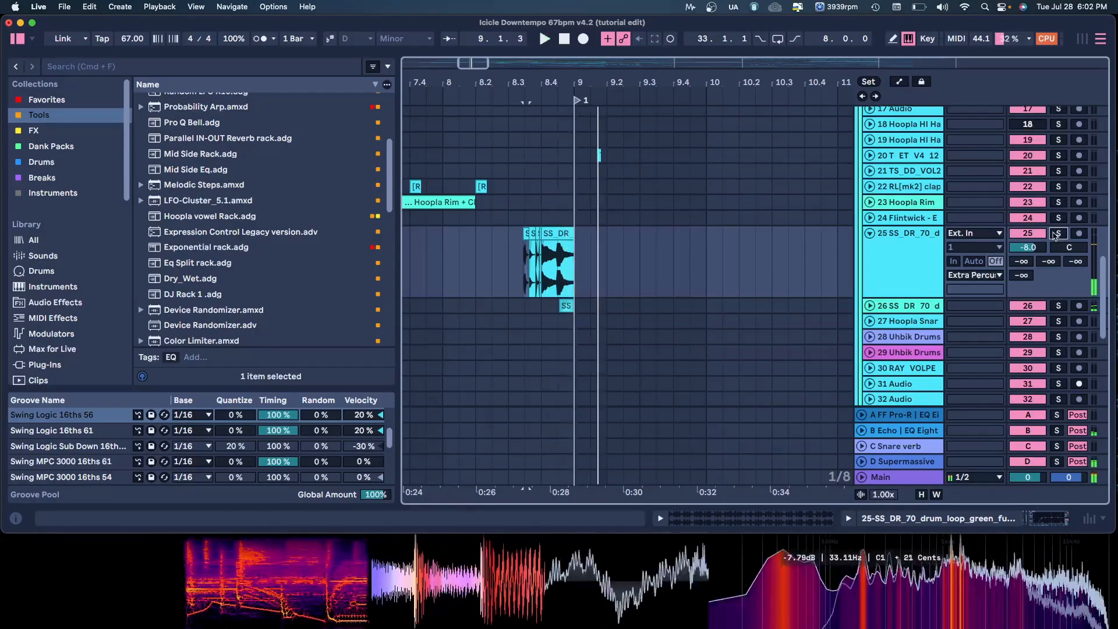
- Expand track 21 with the TS_DD_VOL2 swung shaker loop and play it soloed from bar 17
{"action": "left_click_drag", "start_coordinate": [744, 80], "coordinate": [442, 10]}
{"action": "scroll", "coordinate": [939, 237], "scroll_direction": "up", "scroll_amount": 3}
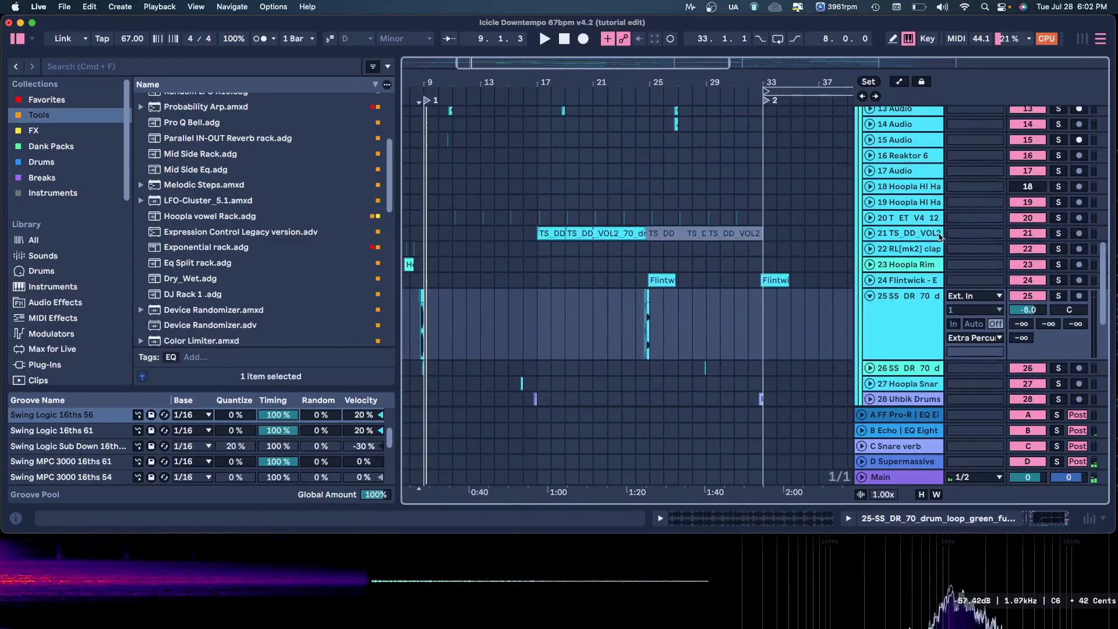
{"action": "left_click", "coordinate": [871, 233]}
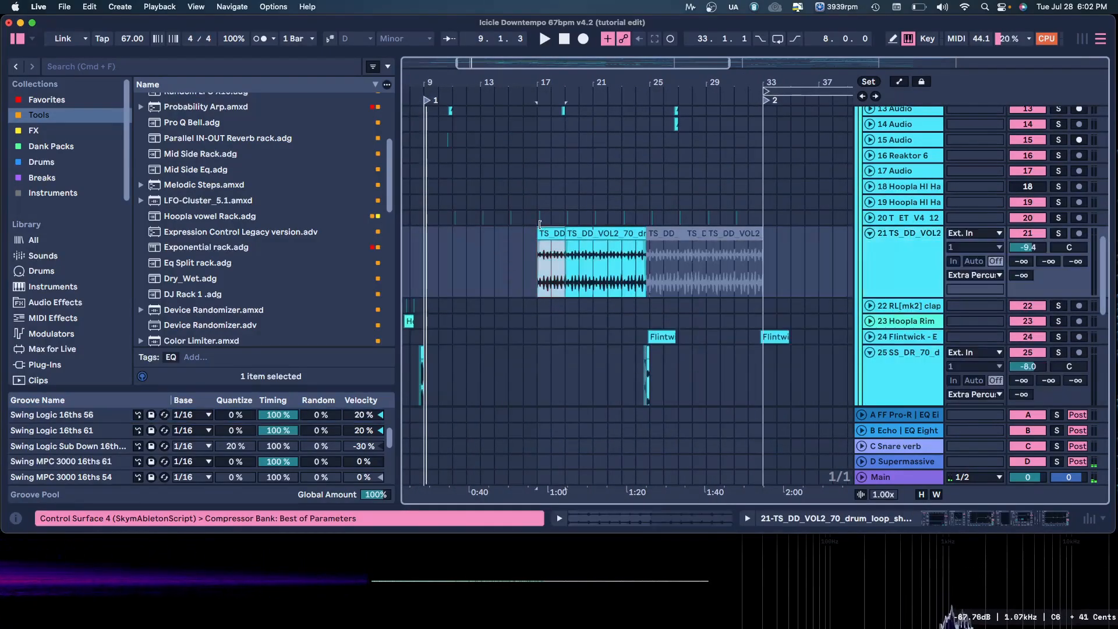
{"action": "key", "text": "space"}
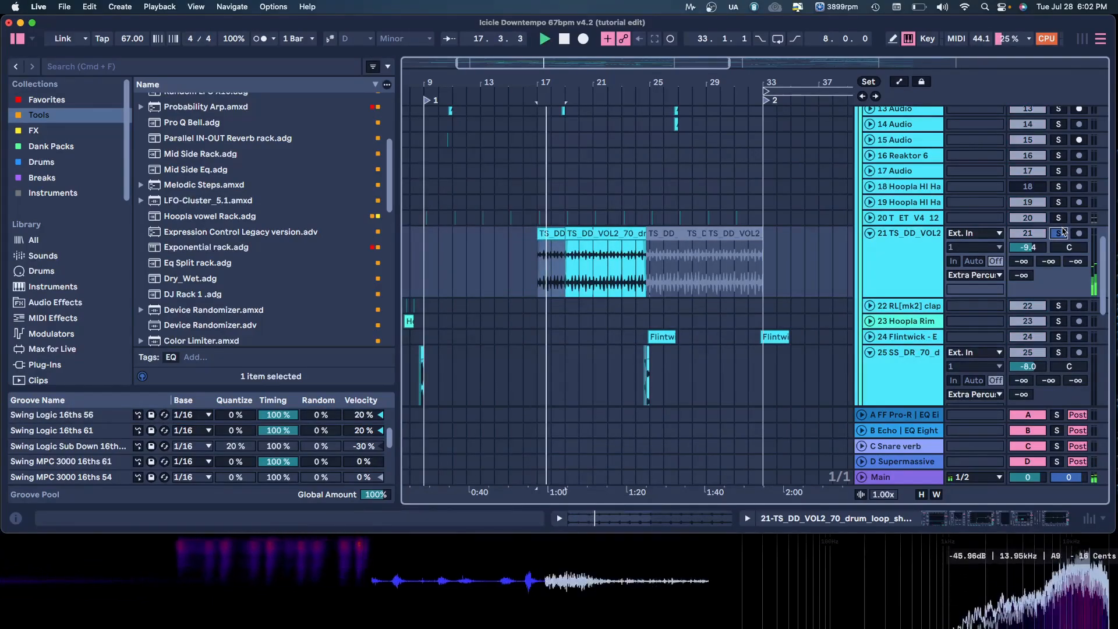
{"action": "key", "text": "space"}
- Play the chopped SS_DR_70 fill at 24.3 on track 25 soloed, and collapse the shaker loop track
{"action": "scroll", "coordinate": [725, 342], "scroll_direction": "down", "scroll_amount": 3}
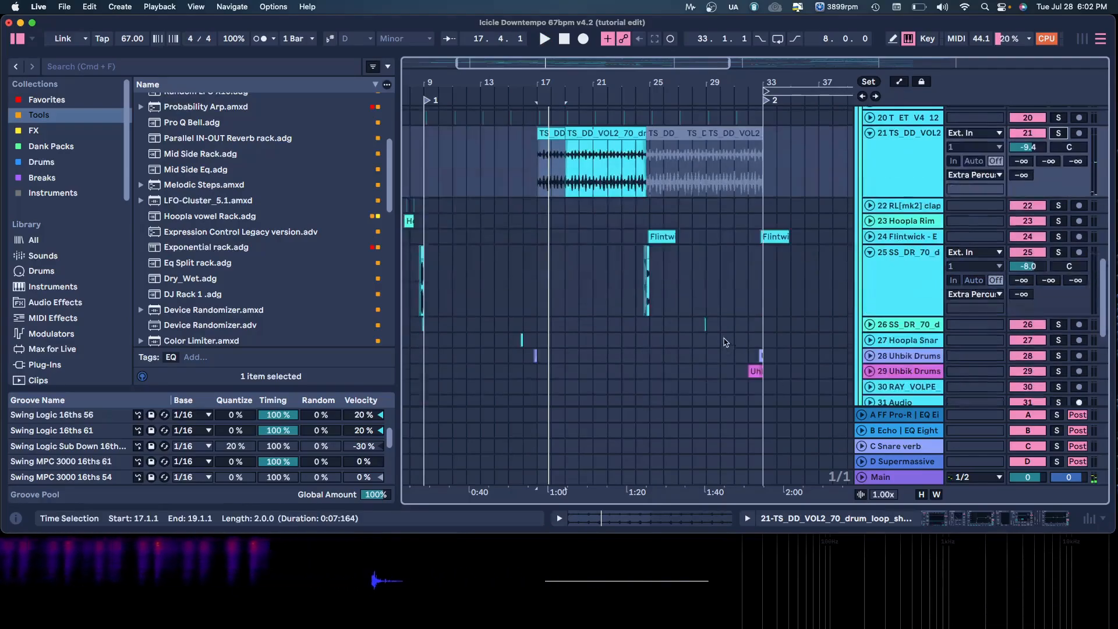
{"action": "left_click_drag", "start_coordinate": [649, 94], "coordinate": [646, 193]}
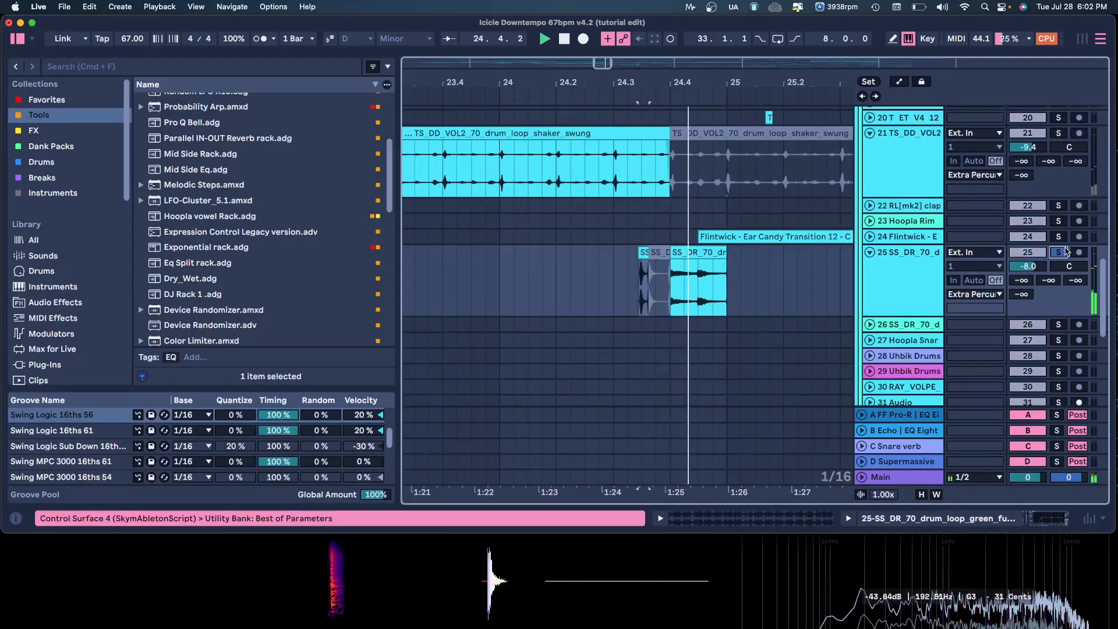
{"action": "left_click_drag", "start_coordinate": [693, 86], "coordinate": [592, 22]}
{"action": "scroll", "coordinate": [659, 235], "scroll_direction": "down", "scroll_amount": 2}
{"action": "scroll", "coordinate": [705, 257], "scroll_direction": "up", "scroll_amount": 3}
{"action": "scroll", "coordinate": [706, 258], "scroll_direction": "up", "scroll_amount": 3}
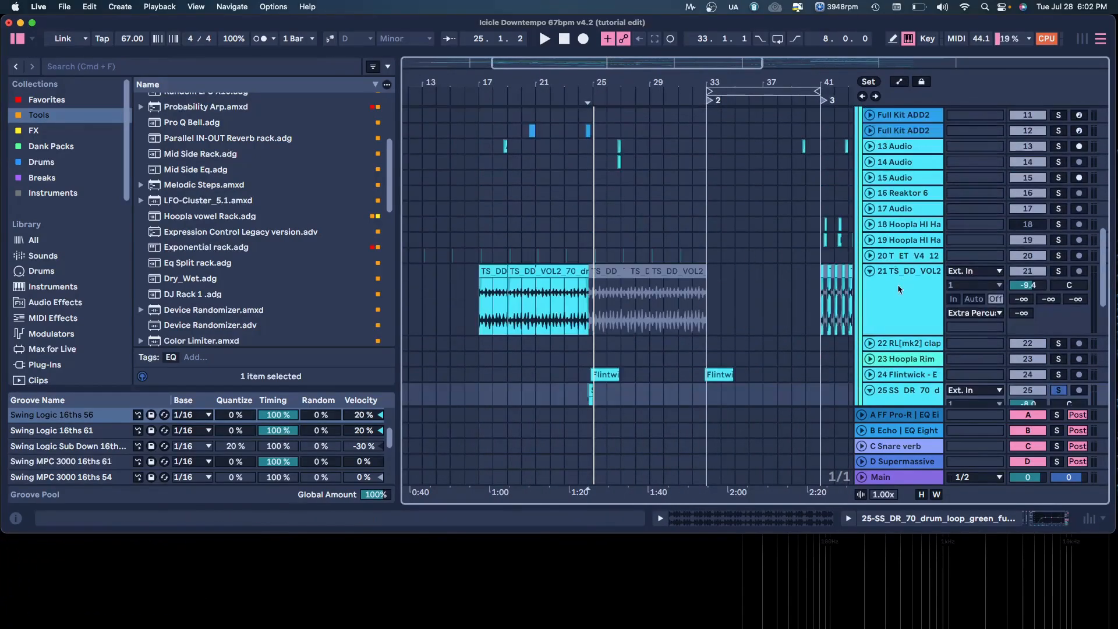
{"action": "left_click", "coordinate": [870, 272]}
- Select the audio clip at 18.4.1 on track 13 and open its reversed sample
{"action": "scroll", "coordinate": [564, 260], "scroll_direction": "up", "scroll_amount": 2}
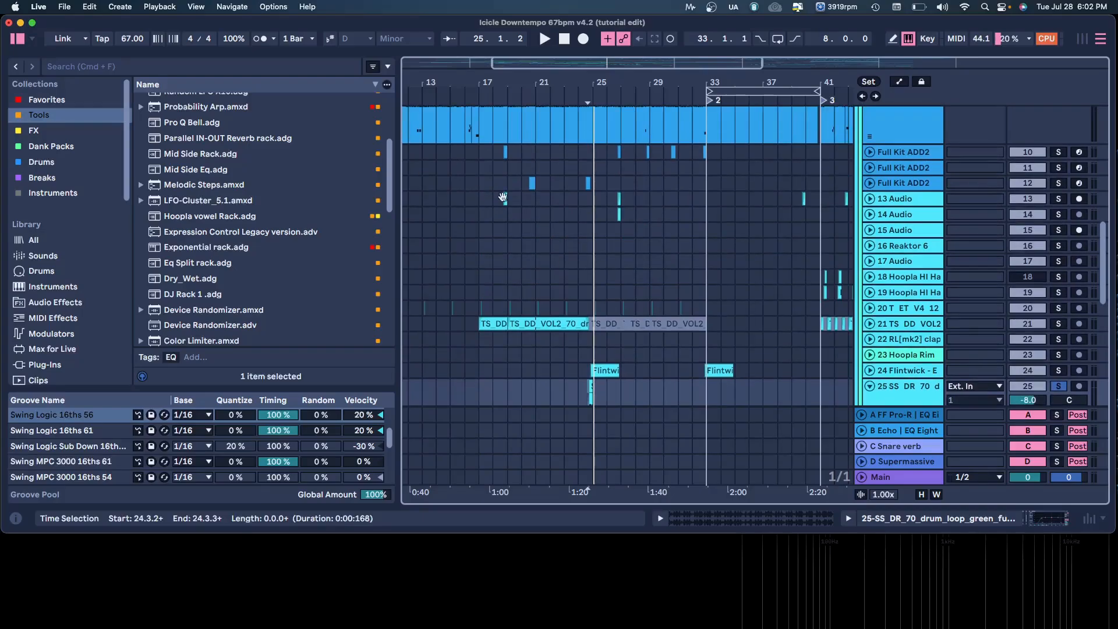
{"action": "left_click", "coordinate": [506, 201]}
{"action": "left_click_drag", "start_coordinate": [500, 75], "coordinate": [502, 134]}
{"action": "scroll", "coordinate": [618, 145], "scroll_direction": "up", "scroll_amount": 3}
{"action": "scroll", "coordinate": [618, 146], "scroll_direction": "down", "scroll_amount": 3}
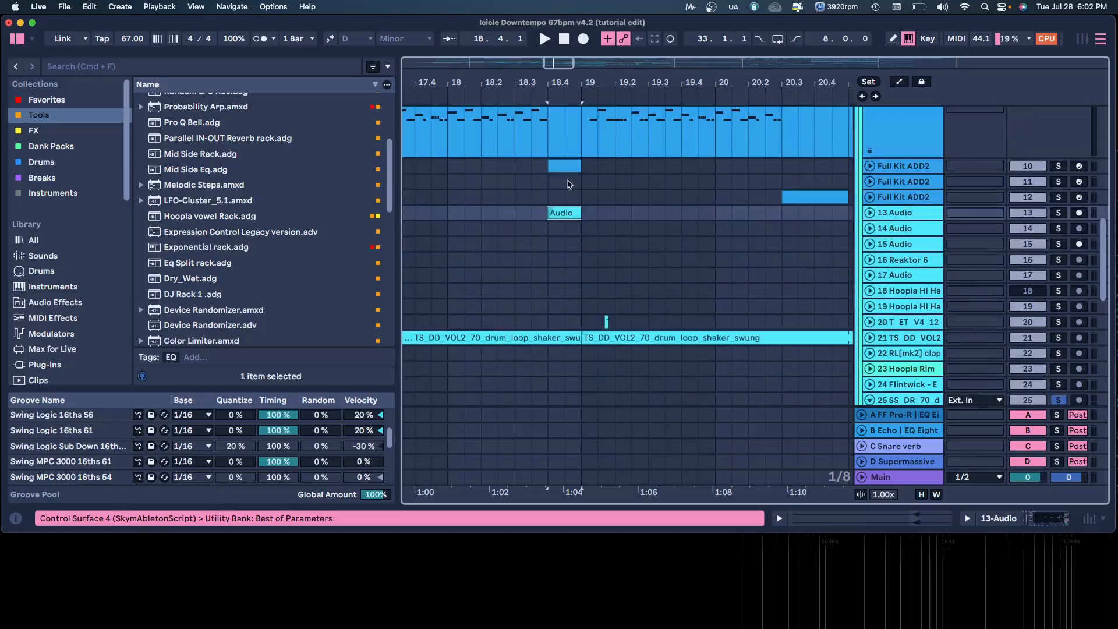
{"action": "double_click", "coordinate": [568, 209]}
{"action": "left_click_drag", "start_coordinate": [635, 338], "coordinate": [588, 286]}
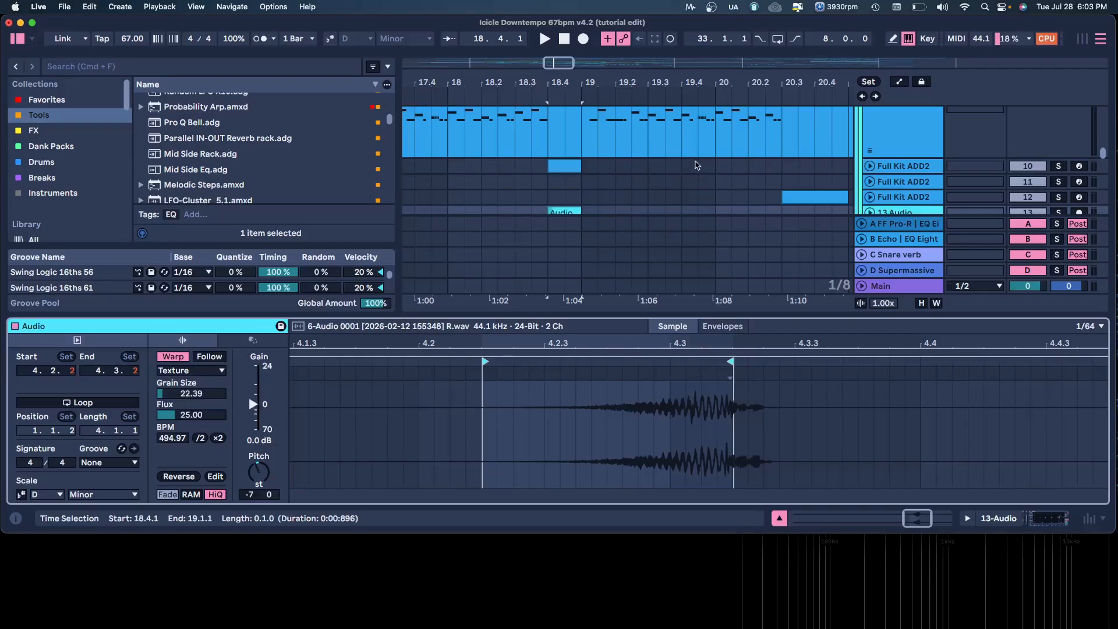
- Solo track 13, play its reversed clip up to bar 19, and look at the track's device chain
{"action": "scroll", "coordinate": [697, 165], "scroll_direction": "down", "scroll_amount": 2}
{"action": "left_click", "coordinate": [1059, 149]}
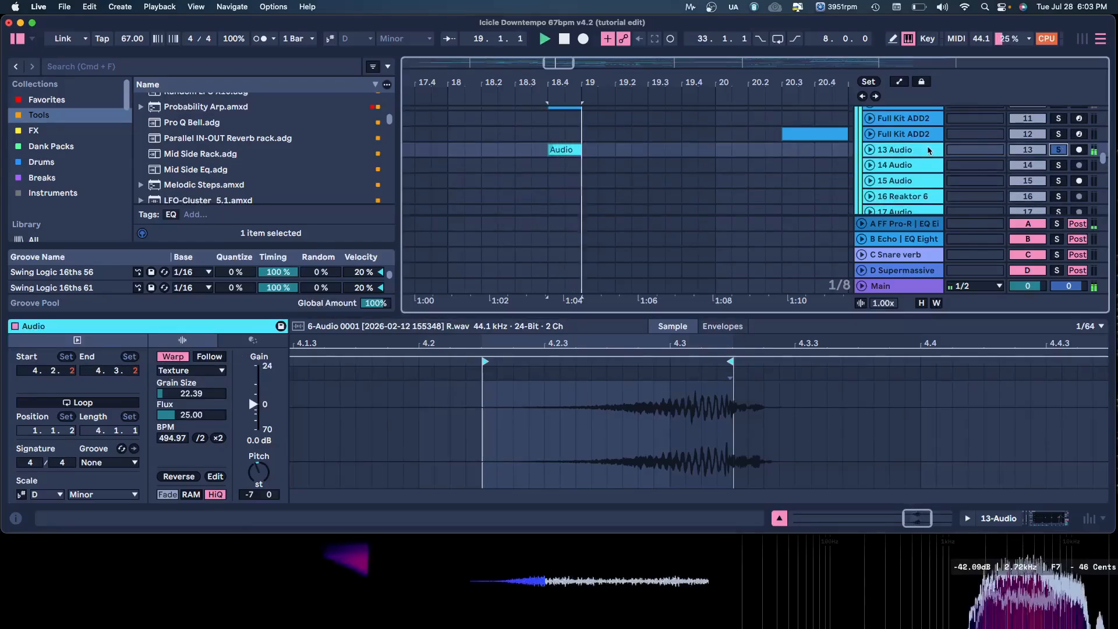
{"action": "key", "text": "shift+Tab"}
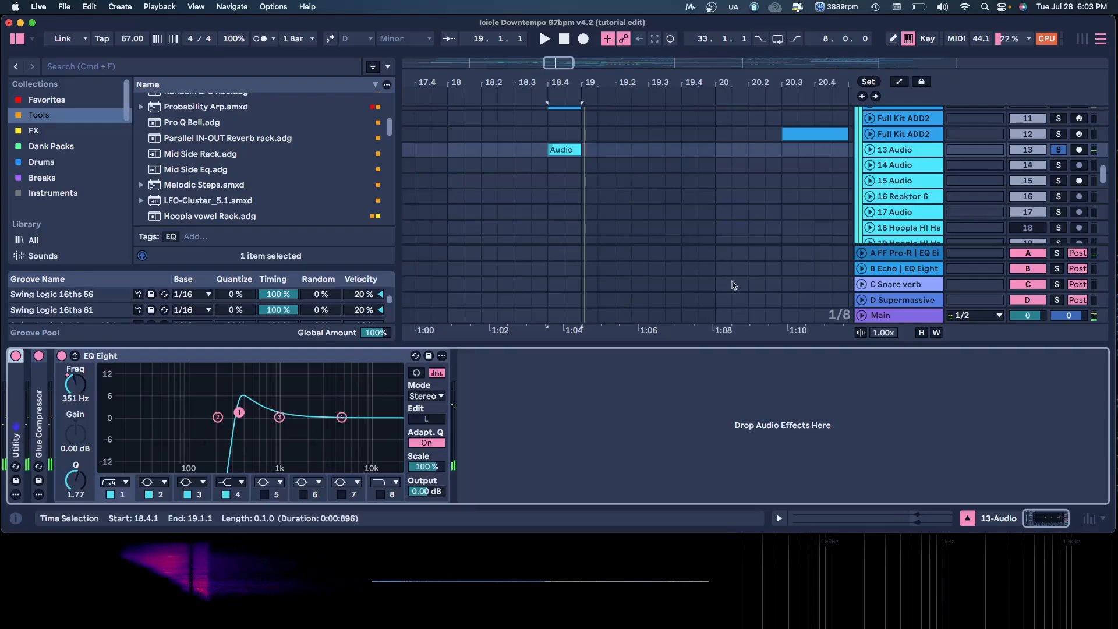
{"action": "key", "text": "super+alt+l"}
- Solo track 14, play its audio clip at 26.4.1, and look at the clip's sample and warp settings
{"action": "left_click_drag", "start_coordinate": [757, 81], "coordinate": [541, 81]}
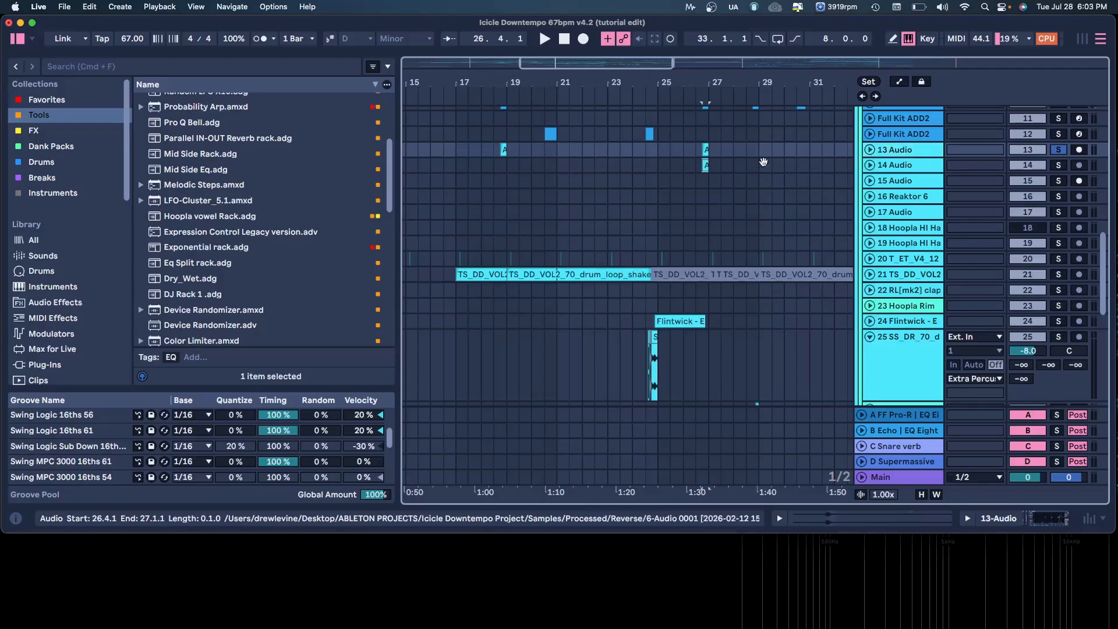
{"action": "left_click", "coordinate": [764, 162]}
{"action": "left_click", "coordinate": [1058, 166]}
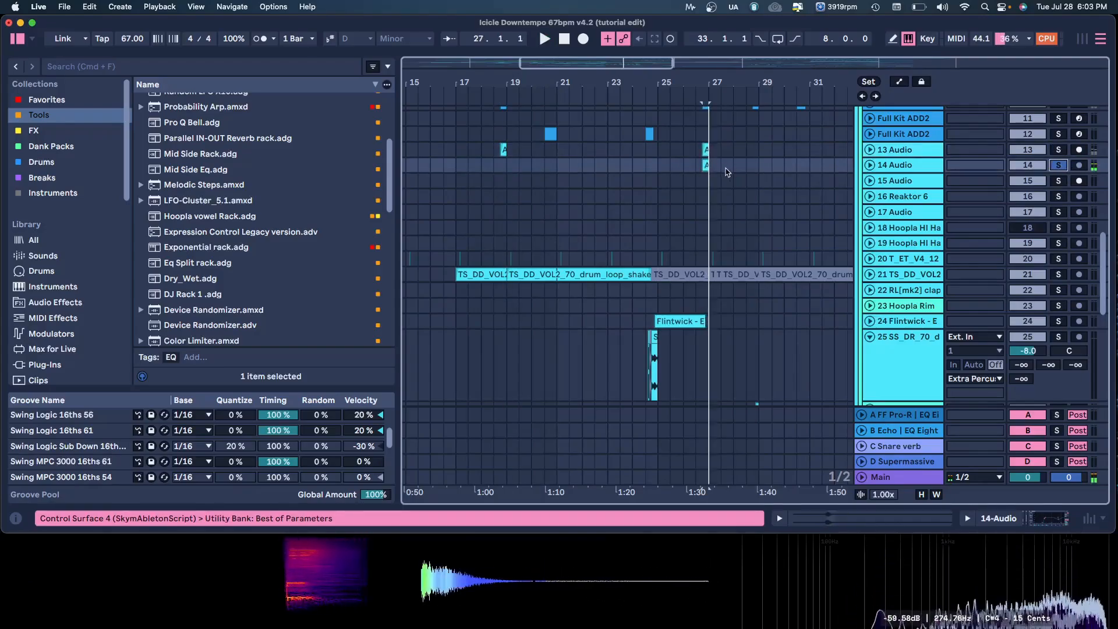
{"action": "double_click", "coordinate": [705, 166]}
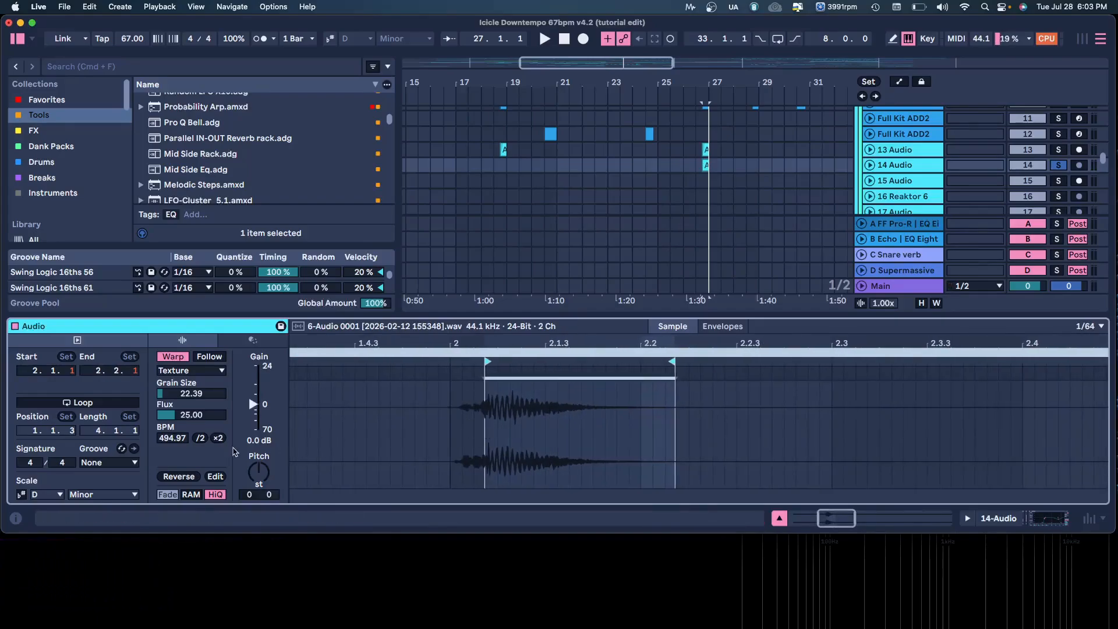
{"action": "double_click", "coordinate": [627, 316]}
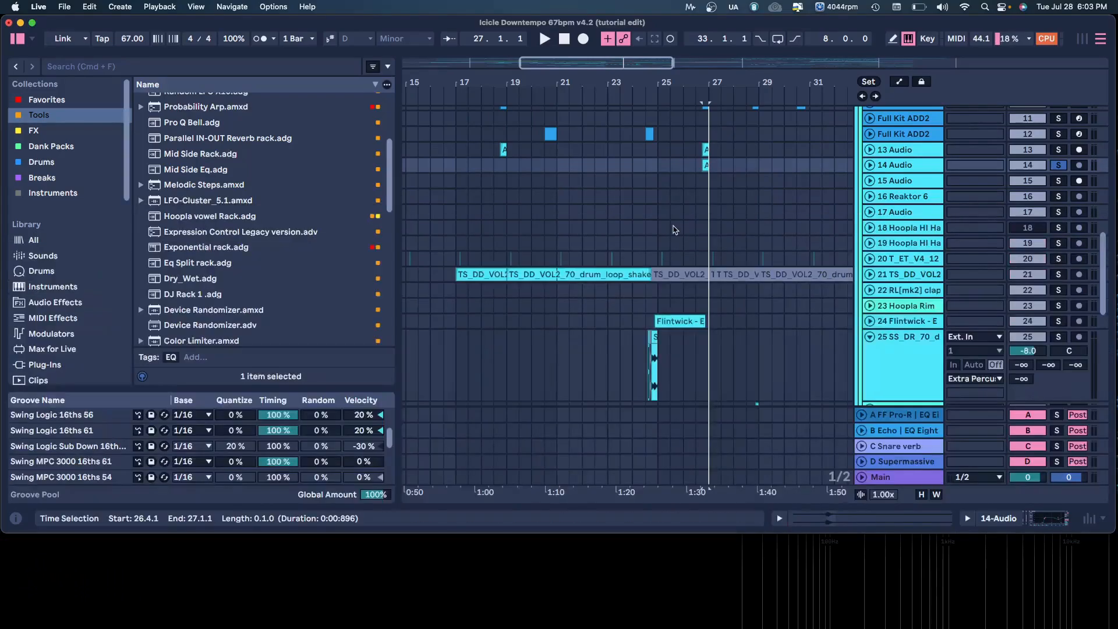
- Replay the track 14 clip at 26.4.1 and reopen its sample settings
{"action": "left_click_drag", "start_coordinate": [715, 74], "coordinate": [553, 49]}
{"action": "key", "text": "space"}
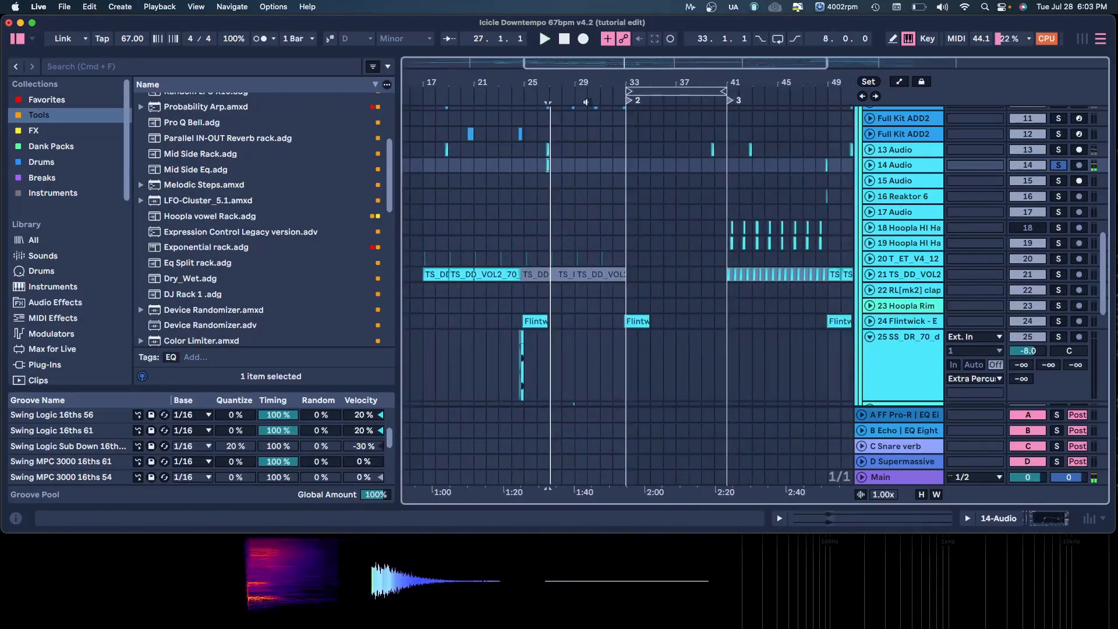
{"action": "scroll", "coordinate": [669, 152], "scroll_direction": "up", "scroll_amount": 4}
{"action": "scroll", "coordinate": [669, 152], "scroll_direction": "up", "scroll_amount": 1}
{"action": "left_click", "coordinate": [548, 266]}
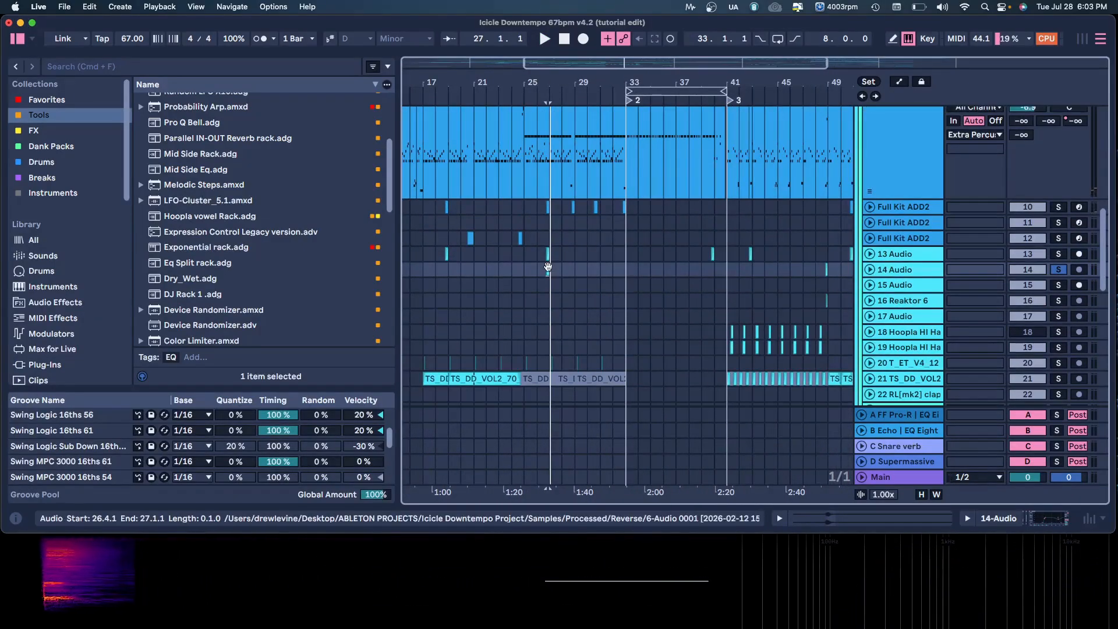
{"action": "double_click", "coordinate": [548, 266]}
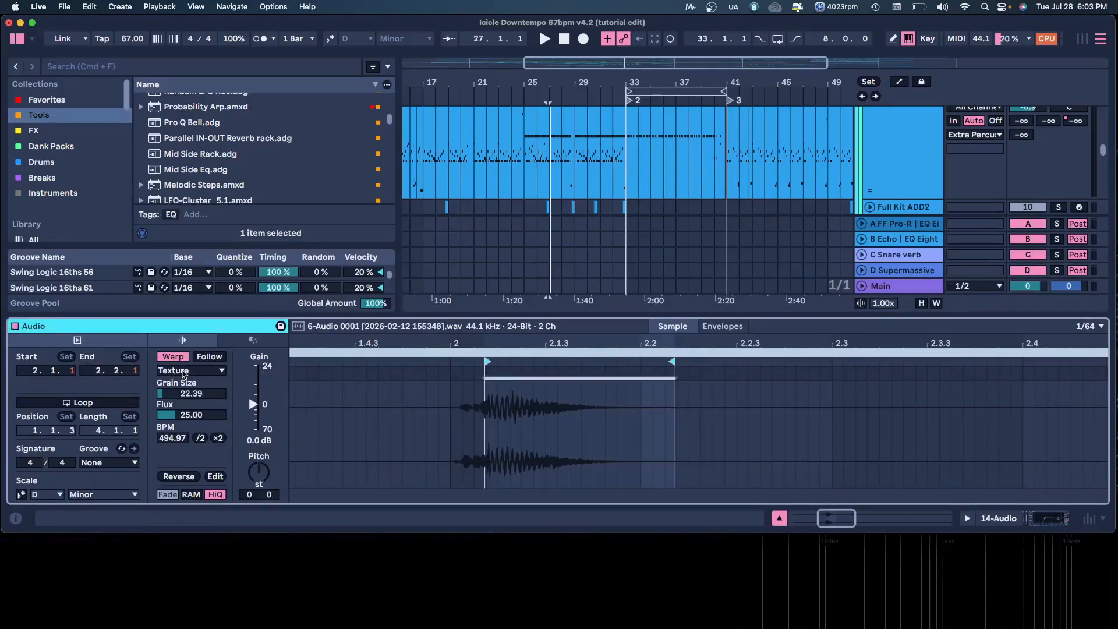
- Try doubling the clip's warp tempo to 989.94 BPM, undo the change, and play the clip
{"action": "left_click", "coordinate": [219, 439]}
{"action": "left_click", "coordinate": [218, 439]}
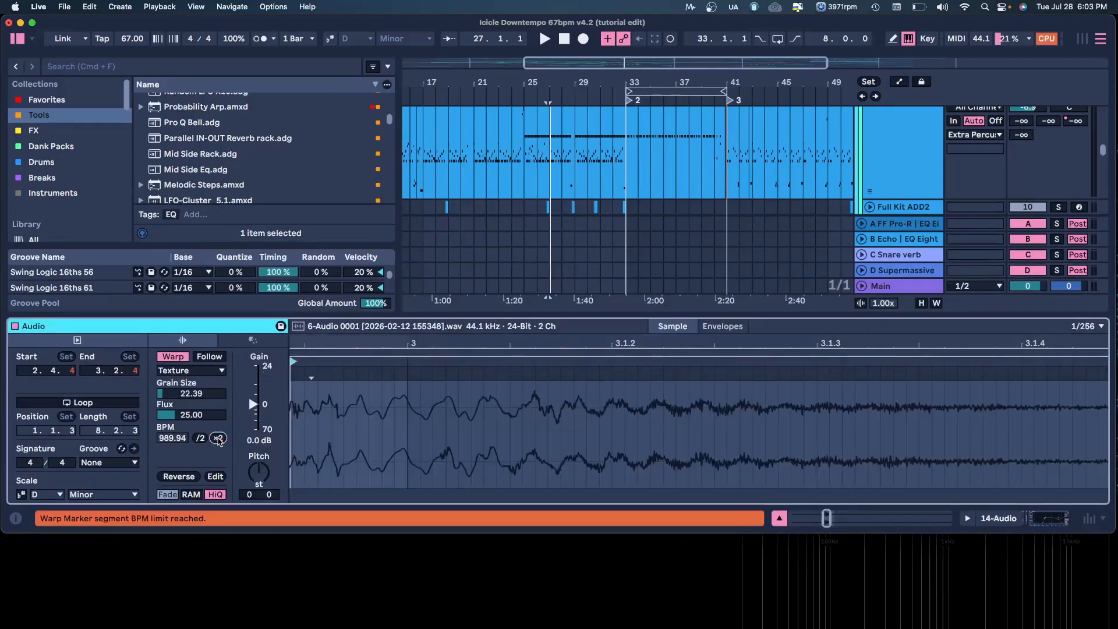
{"action": "key", "text": "super+z"}
{"action": "key", "text": "space"}
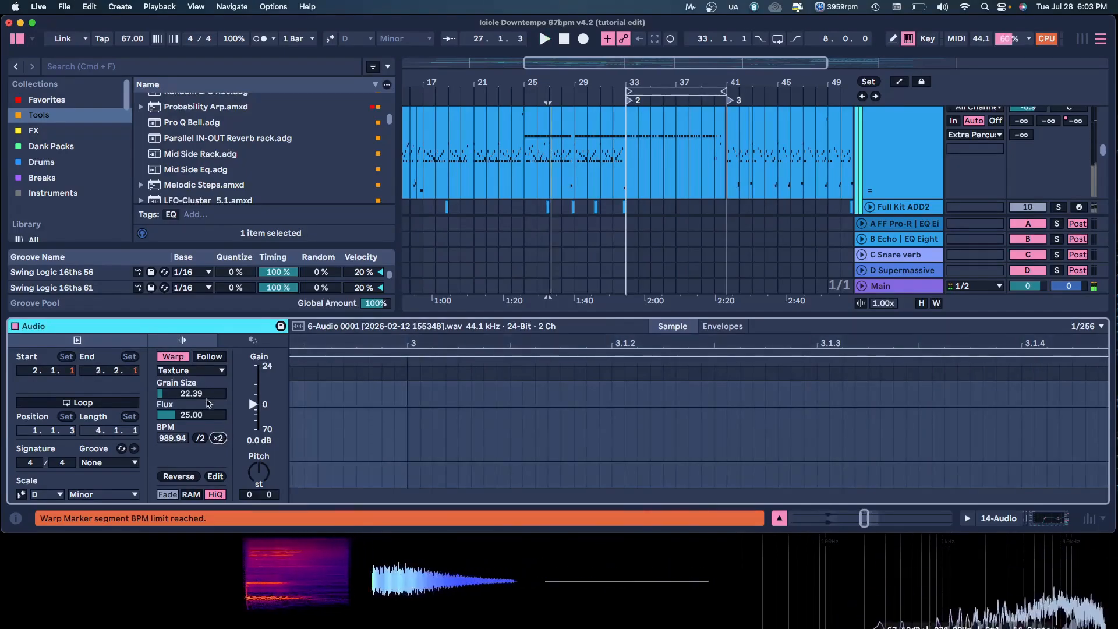
- Play the track 14 clip once more and close its sample settings
{"action": "mouse_move", "coordinate": [192, 393]}
{"action": "left_mouse_down"}
{"action": "mouse_move", "coordinate": [191, 404]}
{"action": "mouse_move", "coordinate": [192, 394]}
{"action": "left_mouse_up"}
{"action": "key", "text": "space"}
{"action": "key", "text": "space"}
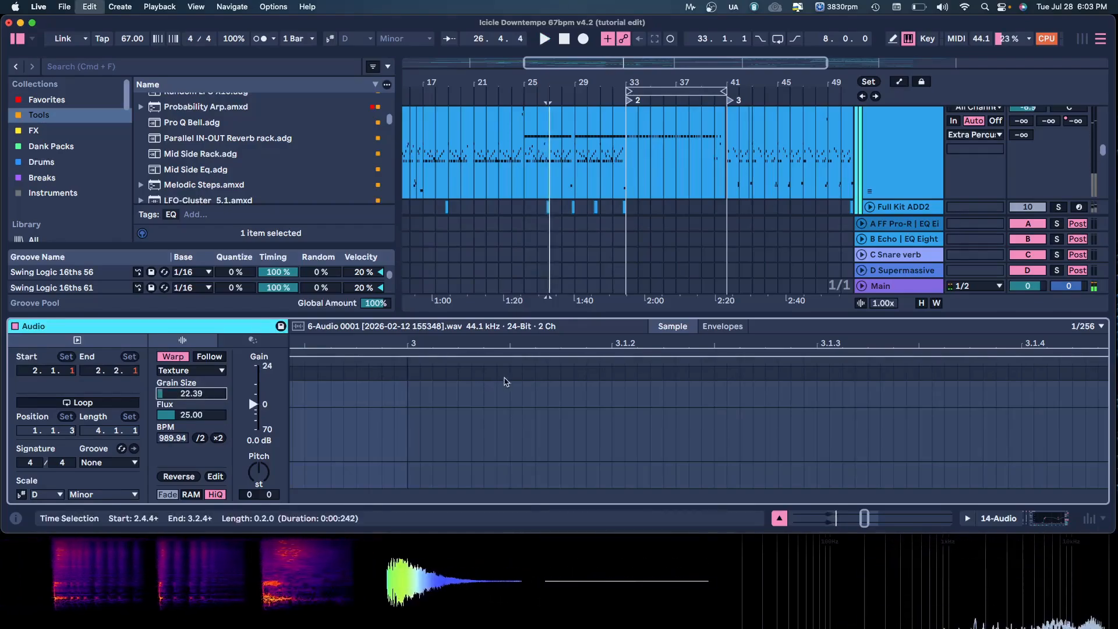
{"action": "key", "text": "super+alt+l"}
- Solo the Reaktor 6 track, unfold it, and play its bounced clip just before bar 49
{"action": "scroll", "coordinate": [582, 250], "scroll_direction": "down", "scroll_amount": 4}
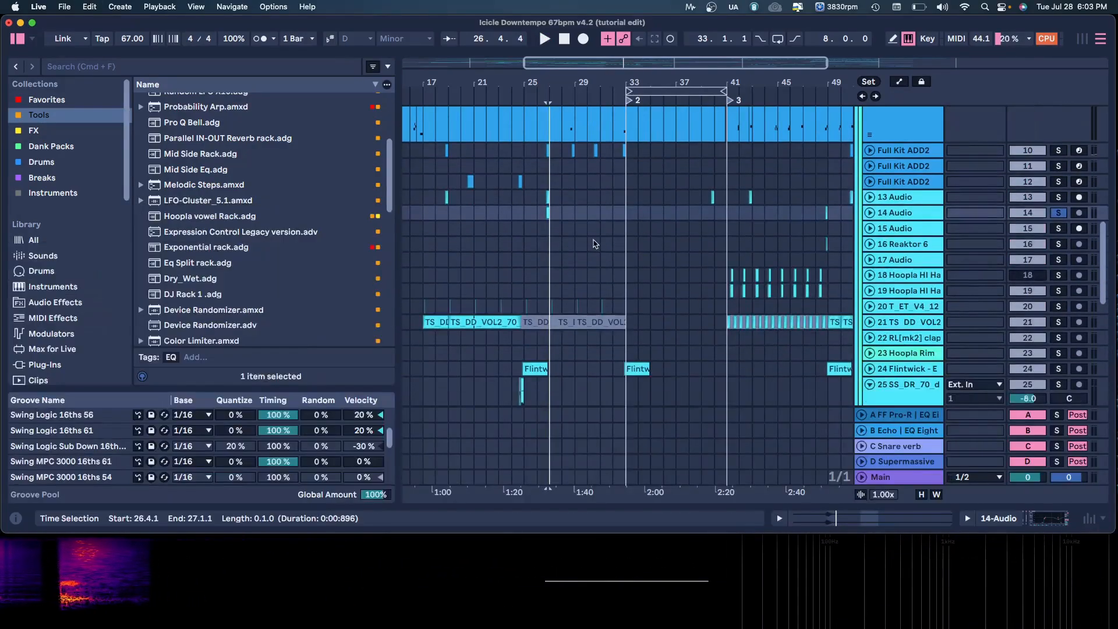
{"action": "left_click_drag", "start_coordinate": [833, 80], "coordinate": [781, 195]}
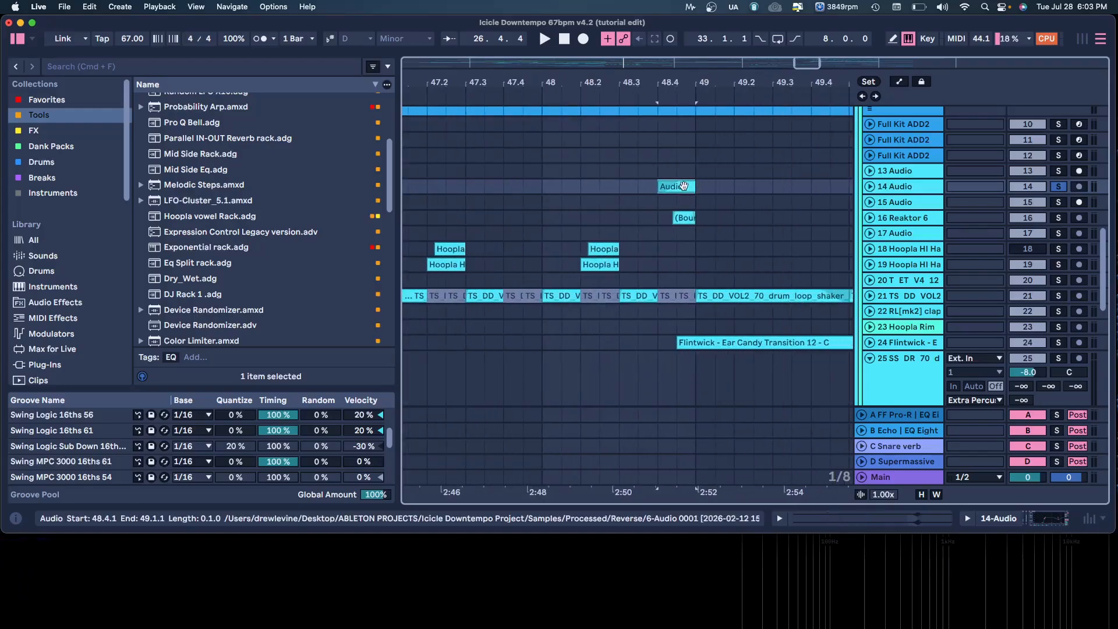
{"action": "left_click", "coordinate": [1059, 218]}
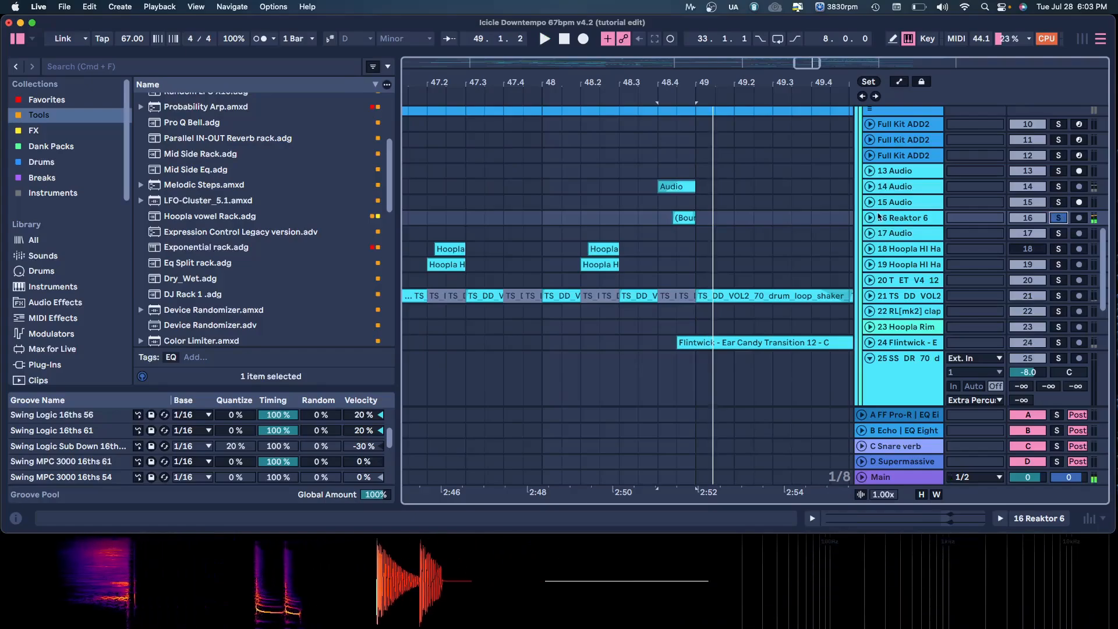
{"action": "left_click", "coordinate": [869, 218]}
{"action": "left_click_drag", "start_coordinate": [698, 86], "coordinate": [678, 170]}
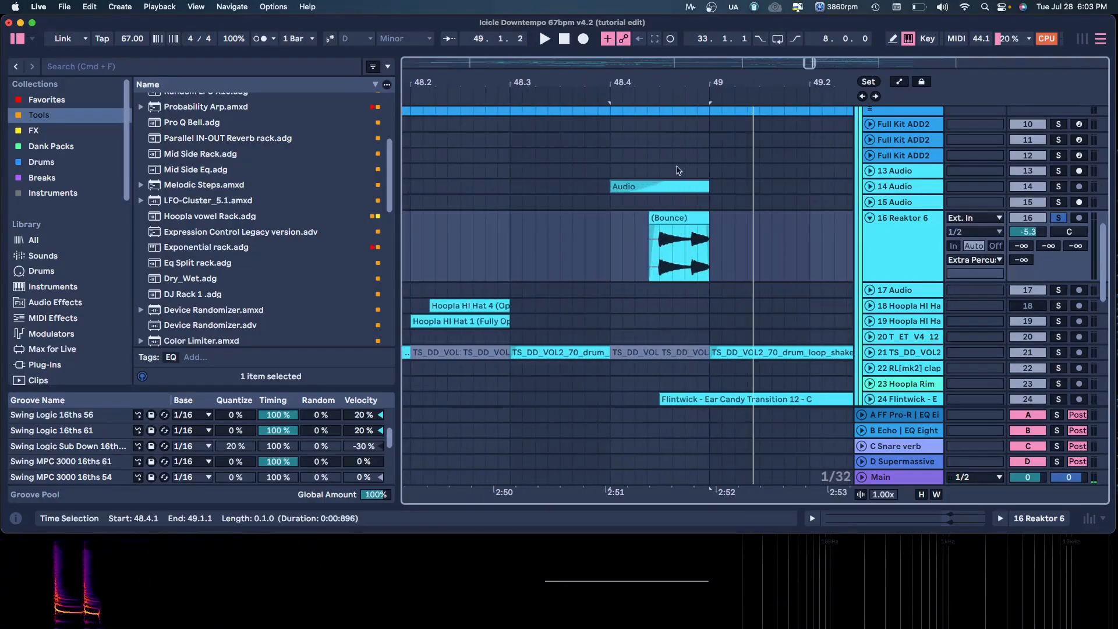
{"action": "left_click", "coordinate": [674, 217]}
- Fold the Reaktor 6 track and turn off its solo
{"action": "left_click_drag", "start_coordinate": [709, 86], "coordinate": [624, 82]}
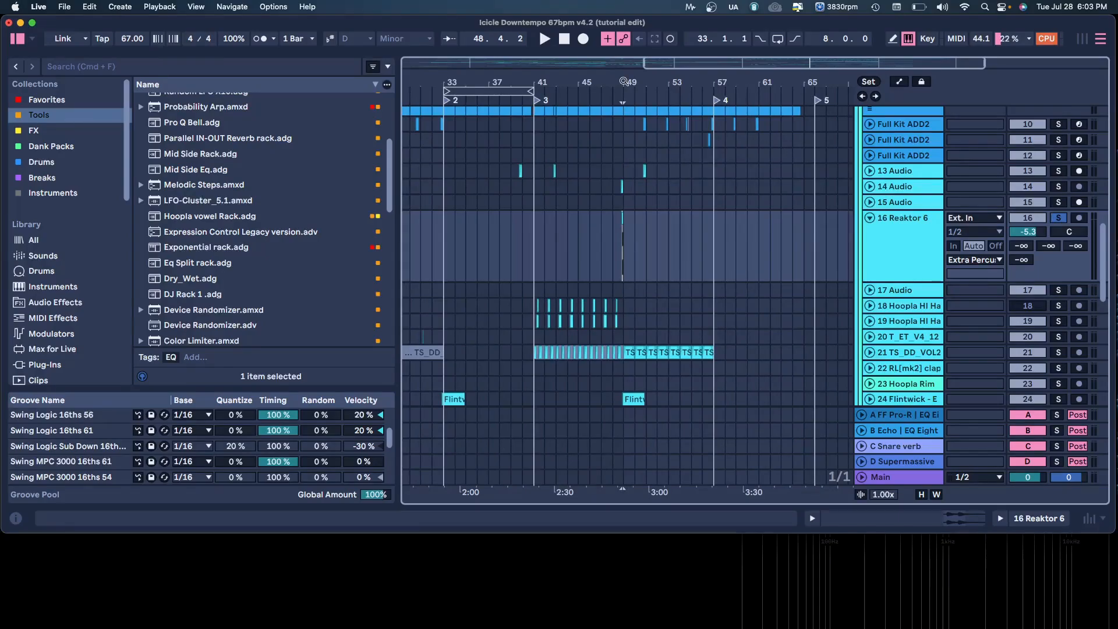
{"action": "scroll", "coordinate": [607, 218], "scroll_direction": "up", "scroll_amount": 3}
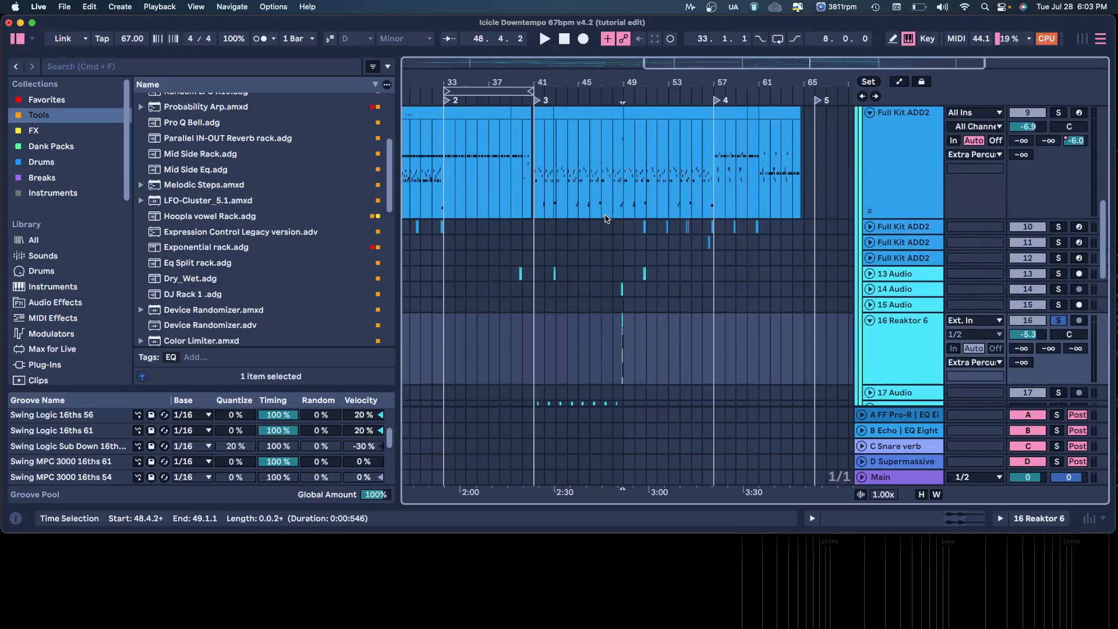
{"action": "scroll", "coordinate": [762, 236], "scroll_direction": "down", "scroll_amount": 5}
{"action": "left_click", "coordinate": [869, 173]}
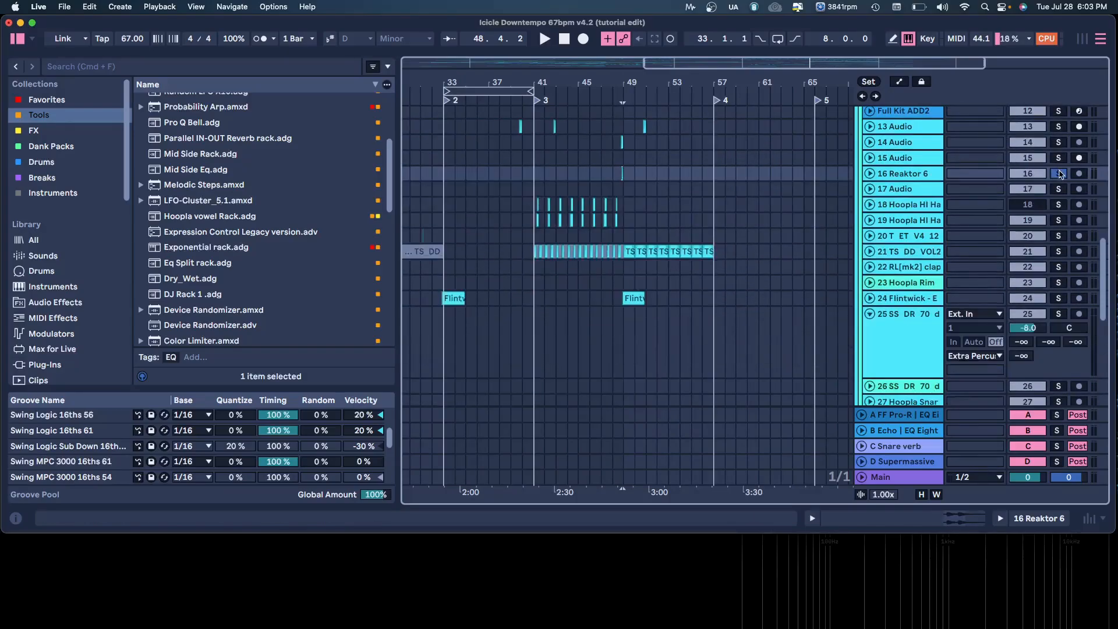
- Unfold and solo track 38 and select its Hoopla Break 3 clip at bar 57
{"action": "scroll", "coordinate": [872, 262], "scroll_direction": "down", "scroll_amount": 10}
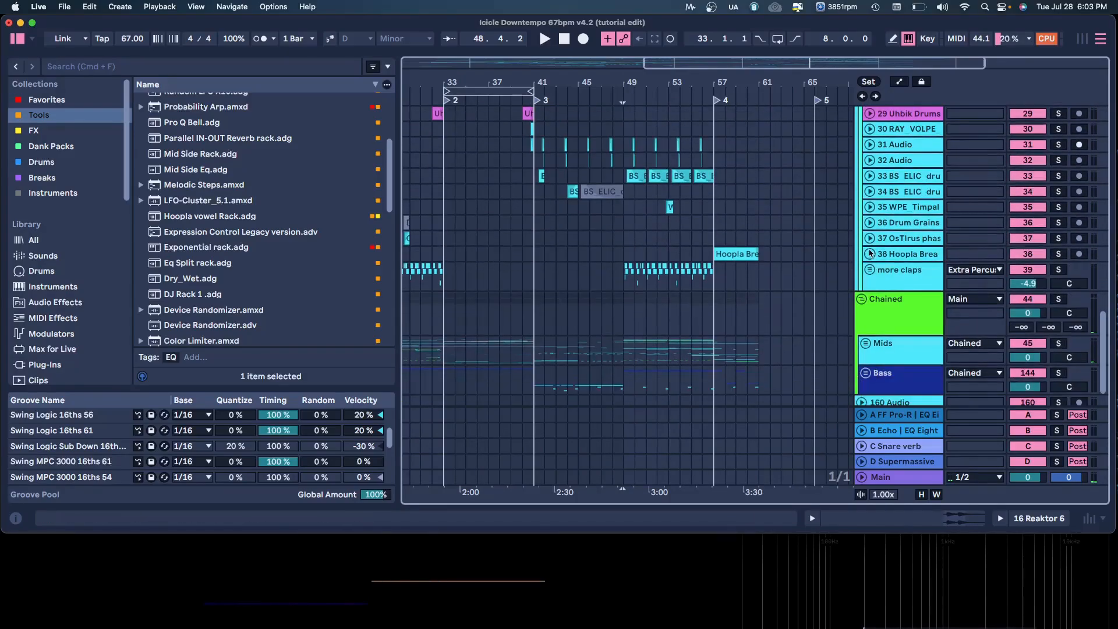
{"action": "left_click", "coordinate": [870, 254]}
{"action": "left_click_drag", "start_coordinate": [718, 82], "coordinate": [553, 109]}
{"action": "left_click", "coordinate": [1059, 256]}
{"action": "left_click", "coordinate": [536, 271]}
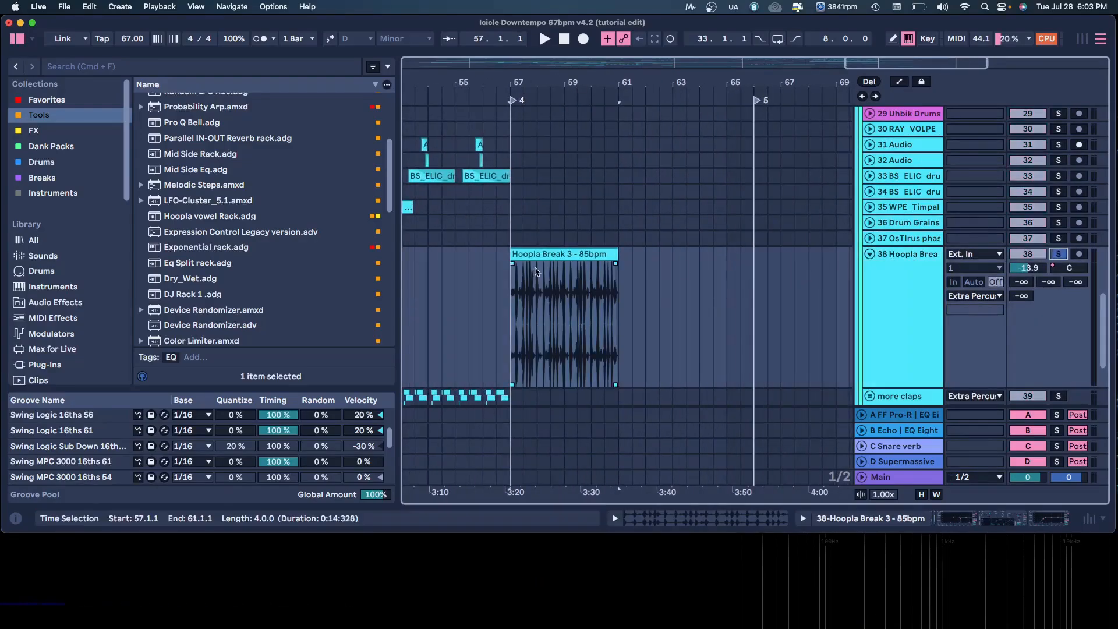
- Play the Hoopla Break clip from bar 57 and look at the EQ Eight and Roar devices on its track
{"action": "double_click", "coordinate": [901, 283]}
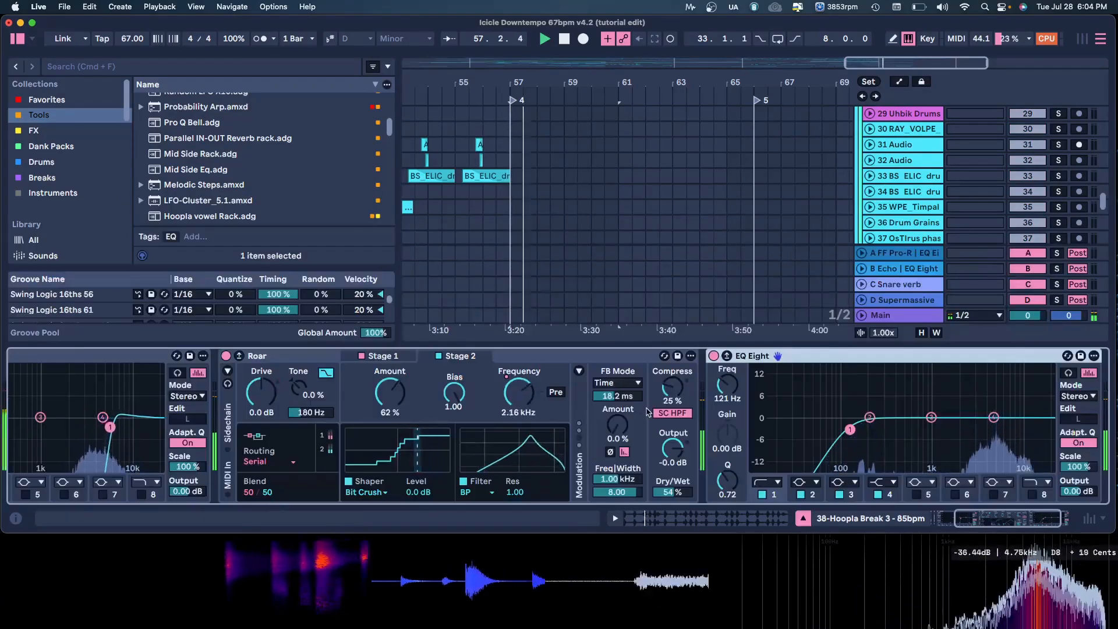
{"action": "scroll", "coordinate": [611, 414], "scroll_direction": "left", "scroll_amount": 5}
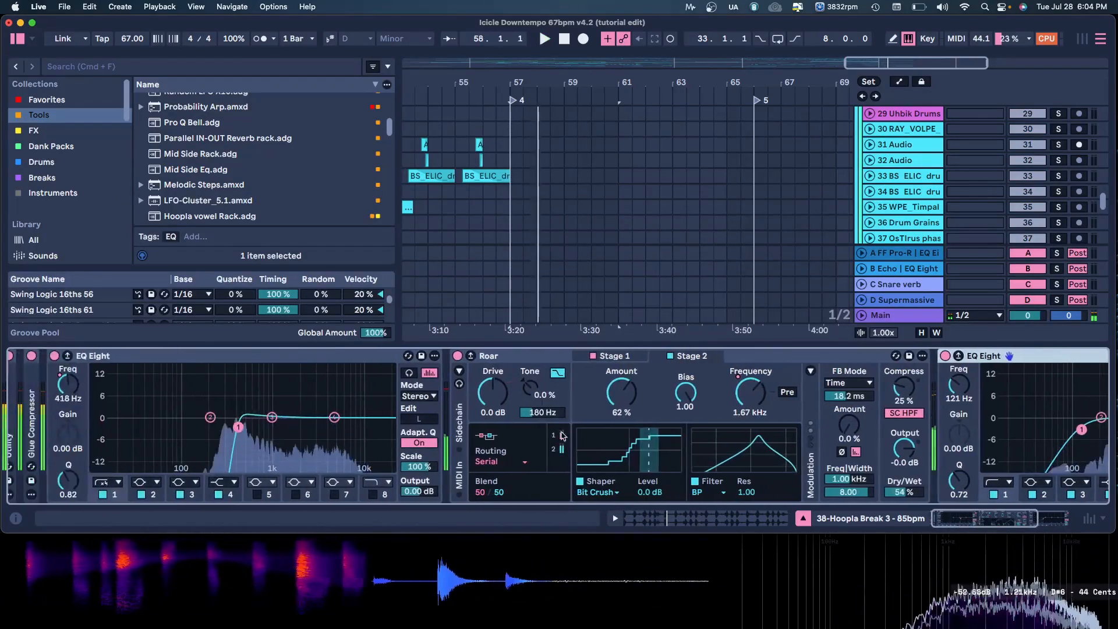
{"action": "scroll", "coordinate": [575, 247], "scroll_direction": "down", "scroll_amount": 5}
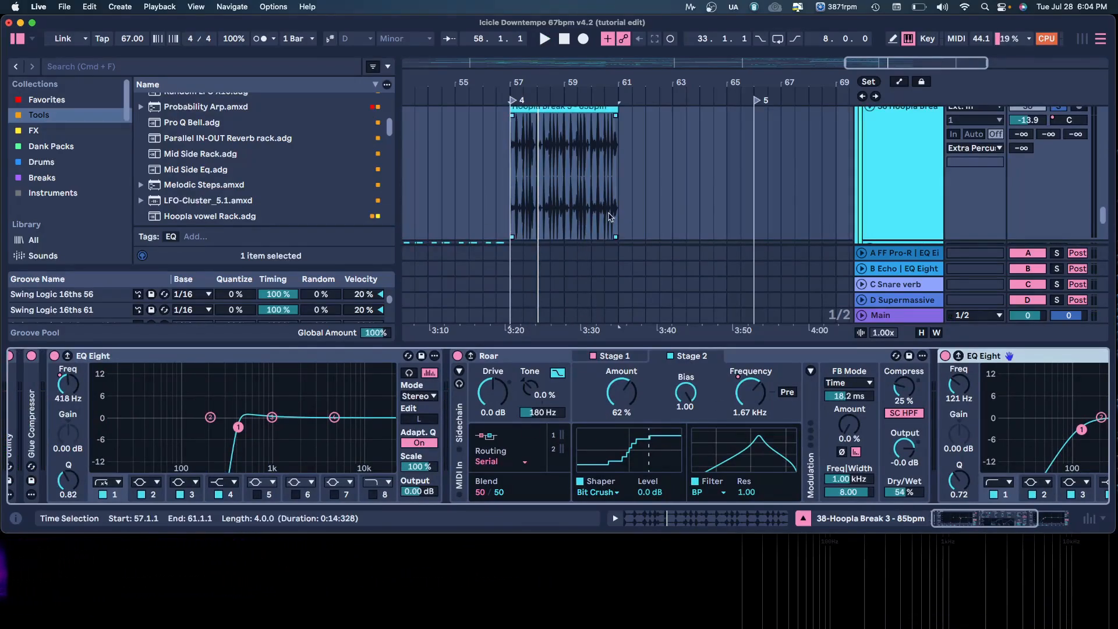
{"action": "key", "text": "space"}
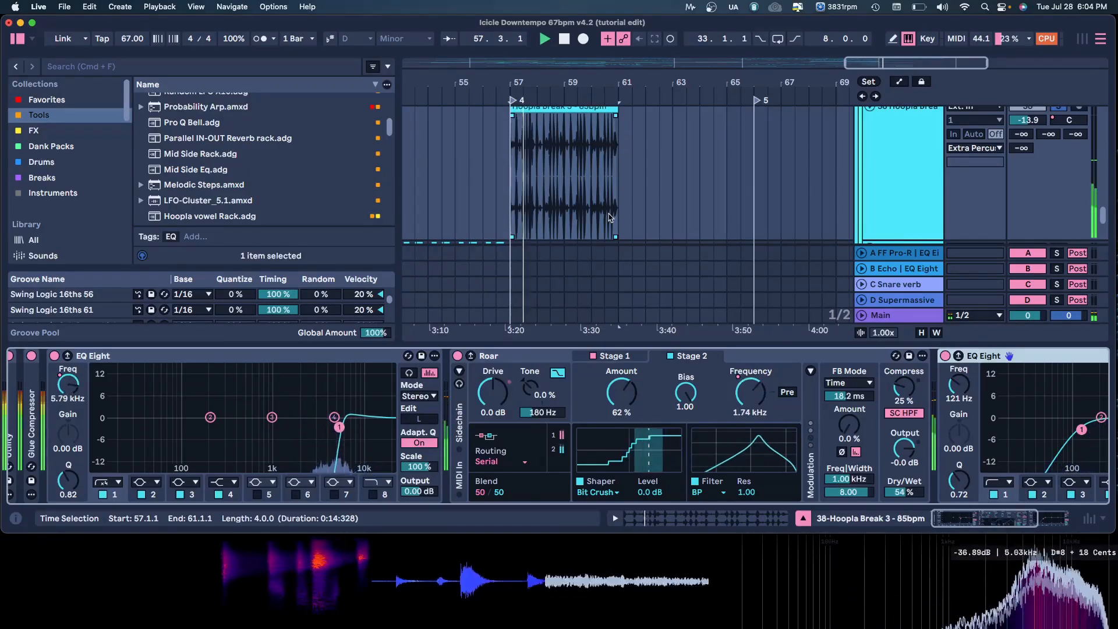
{"action": "scroll", "coordinate": [967, 171], "scroll_direction": "up", "scroll_amount": 2}
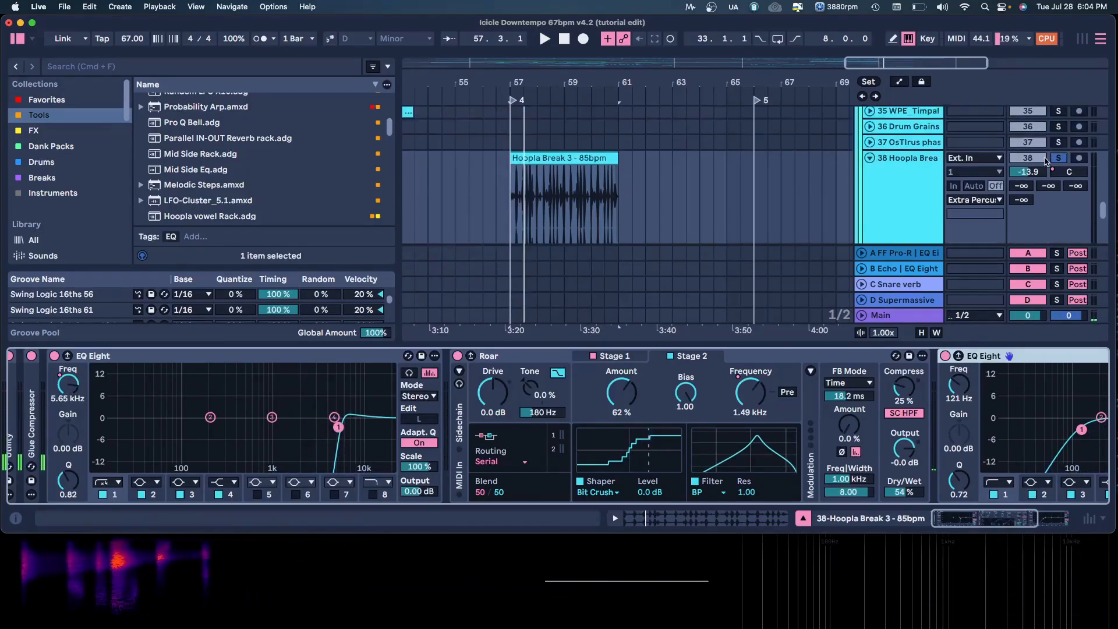
- Solo the Drums group, play from bar 57, and hide the device view
{"action": "scroll", "coordinate": [1046, 162], "scroll_direction": "up", "scroll_amount": 20}
{"action": "left_click", "coordinate": [1058, 173]}
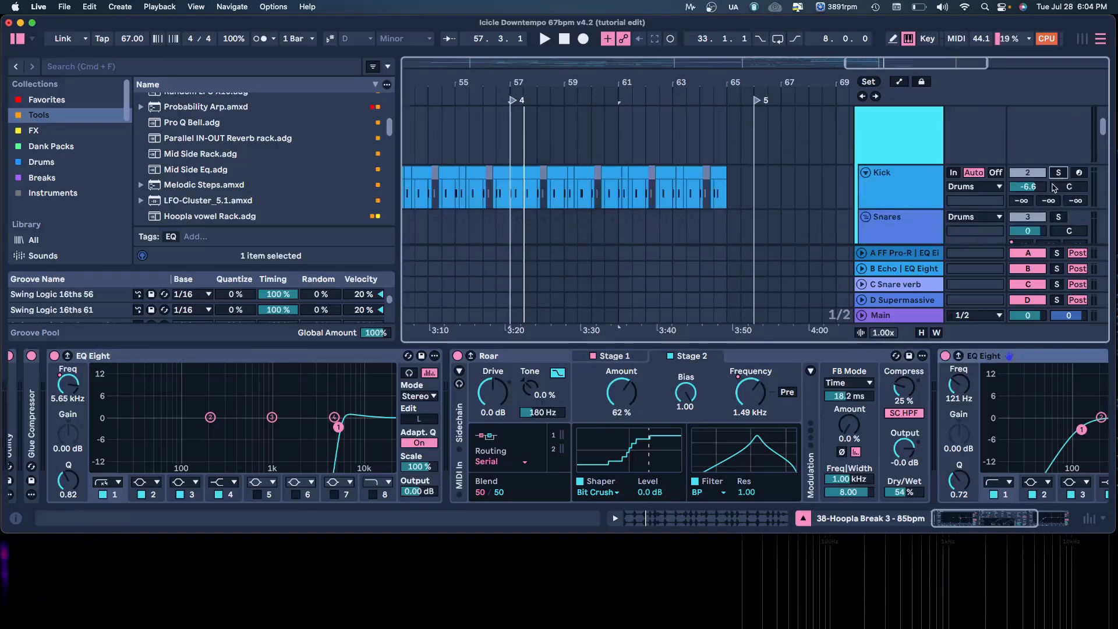
{"action": "scroll", "coordinate": [1053, 178], "scroll_direction": "up", "scroll_amount": 5}
{"action": "left_click", "coordinate": [1059, 114]}
{"action": "key", "text": "space"}
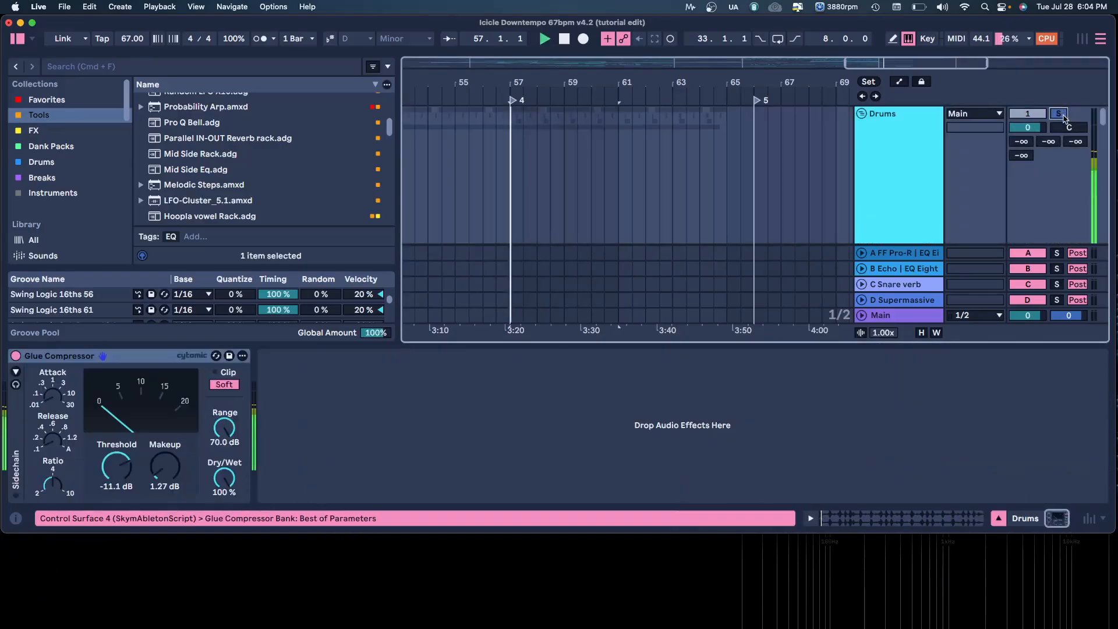
{"action": "left_click", "coordinate": [819, 343]}
- Listen to the full drums through bar 60 while viewing the Hoopla Break track, and stop playback
{"action": "scroll", "coordinate": [728, 304], "scroll_direction": "down", "scroll_amount": 10}
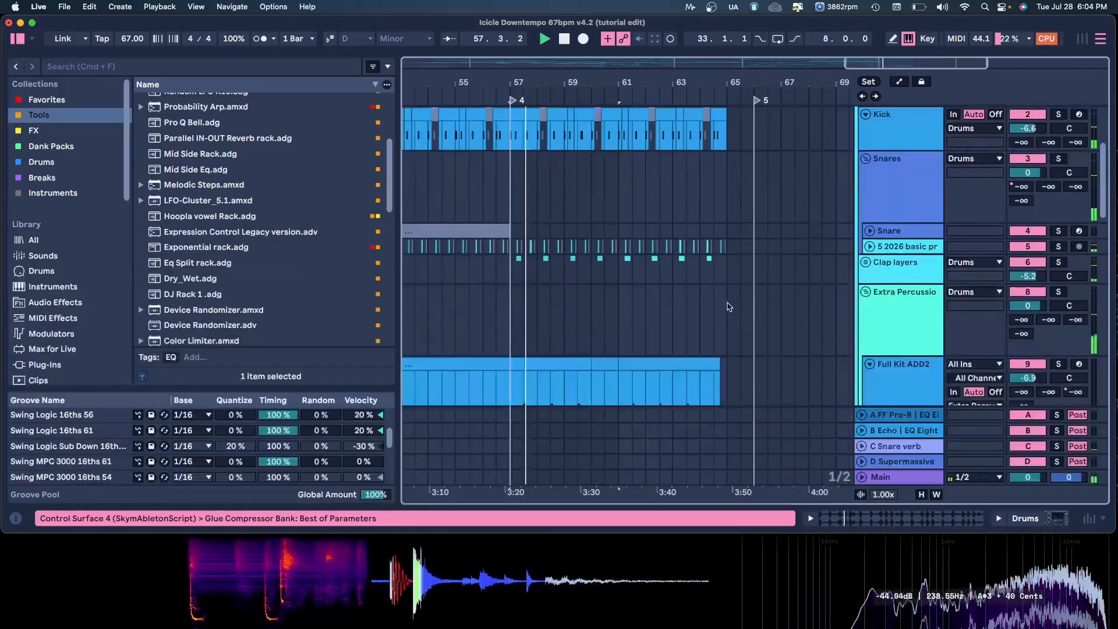
{"action": "scroll", "coordinate": [727, 302], "scroll_direction": "down", "scroll_amount": 10}
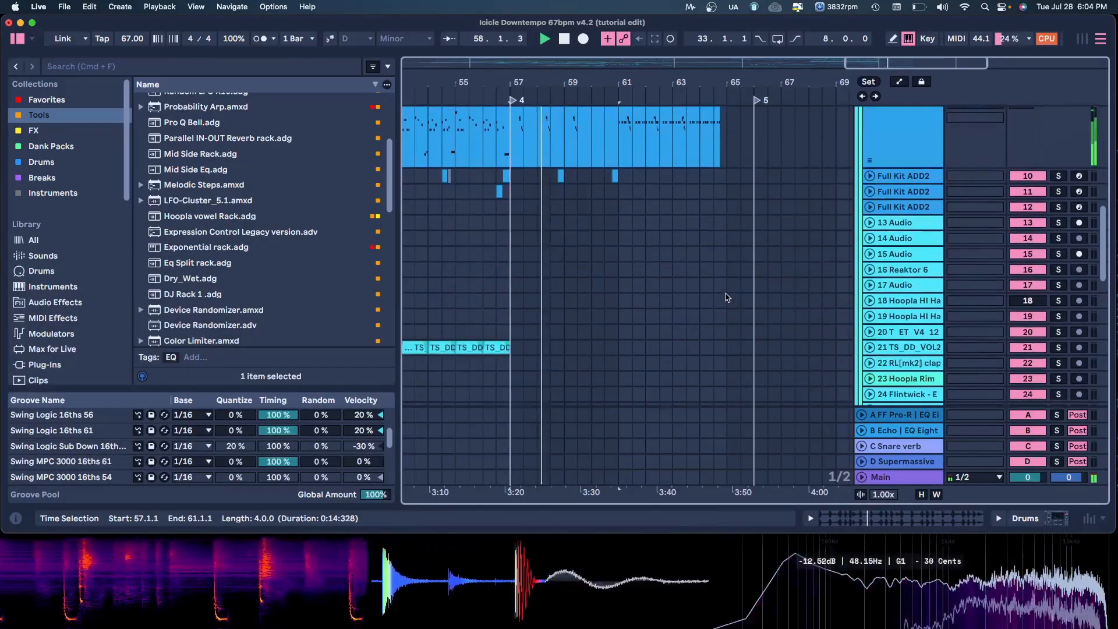
{"action": "scroll", "coordinate": [726, 297], "scroll_direction": "down", "scroll_amount": 4}
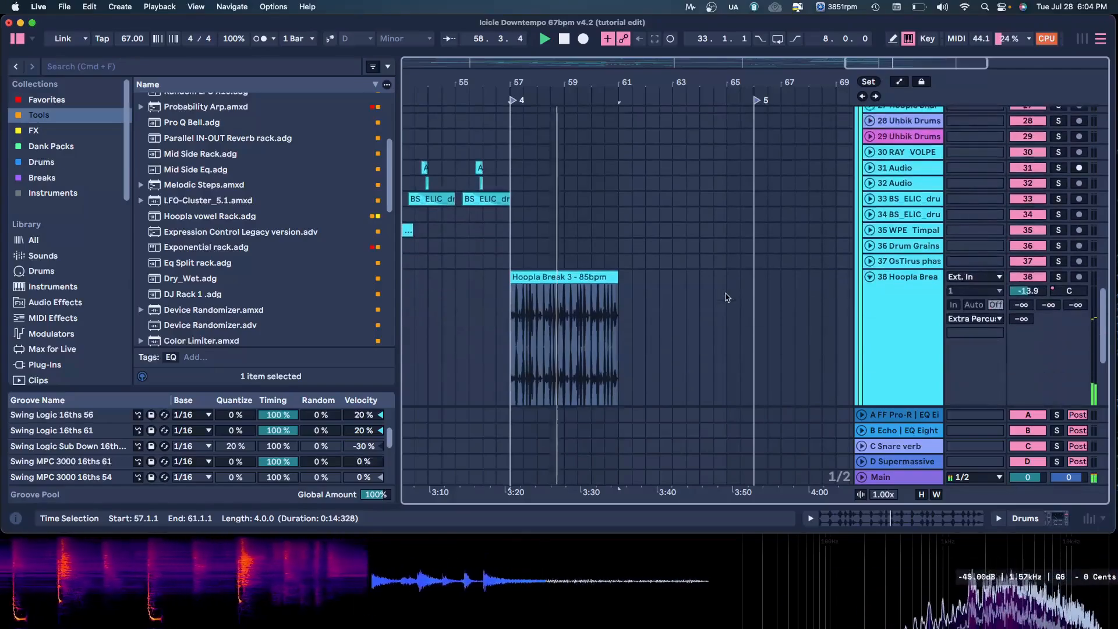
{"action": "scroll", "coordinate": [727, 297], "scroll_direction": "down", "scroll_amount": 2}
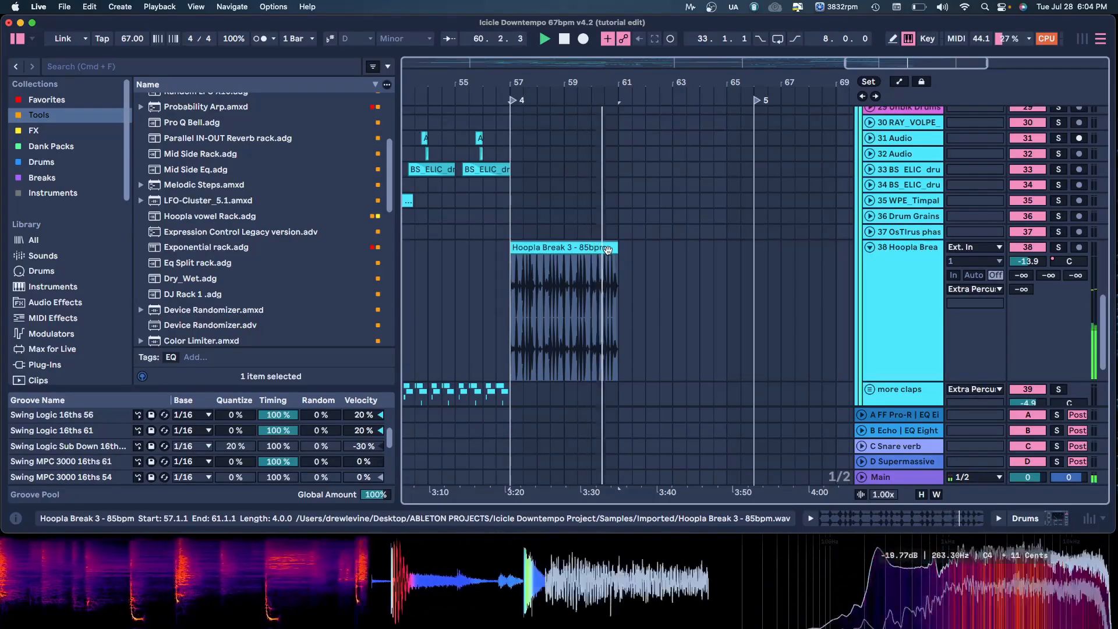
{"action": "key", "text": "space"}
- Check track 38's device chain and the Hoopla Break clip's Re-Pitch warp settings, and close the clip view
{"action": "double_click", "coordinate": [885, 264]}
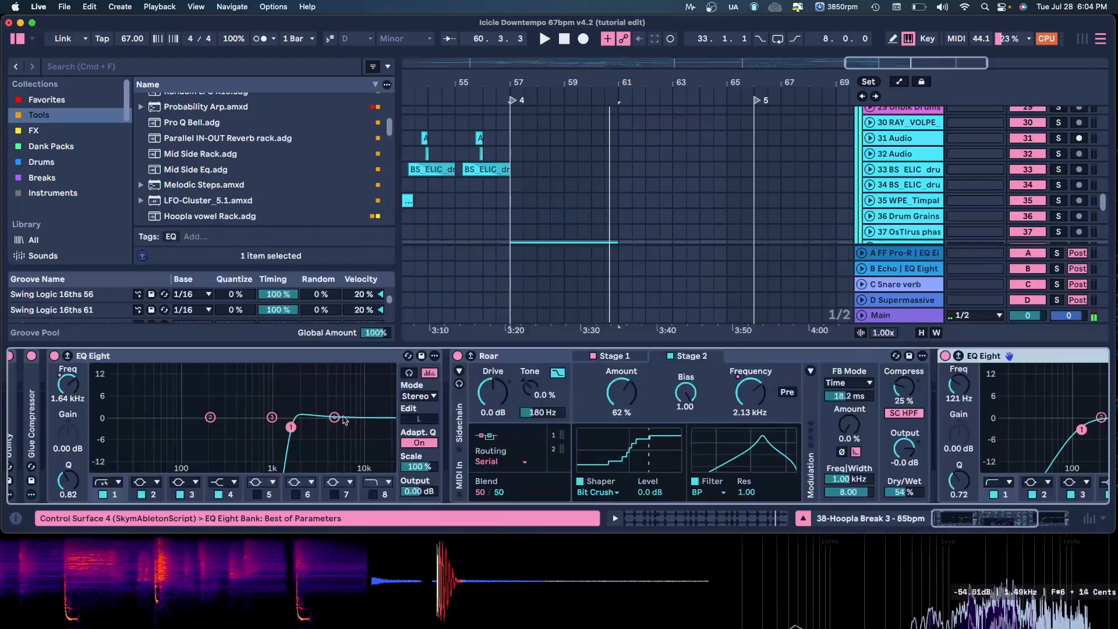
{"action": "scroll", "coordinate": [585, 238], "scroll_direction": "down", "scroll_amount": 5}
{"action": "double_click", "coordinate": [575, 145]}
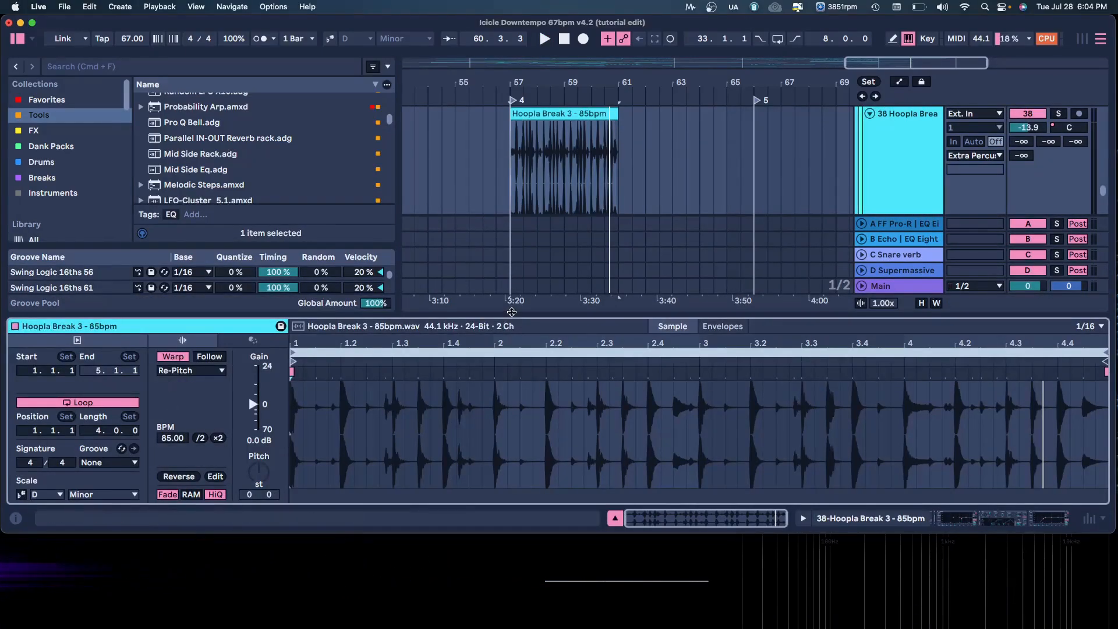
{"action": "double_click", "coordinate": [562, 153]}
{"action": "left_click", "coordinate": [584, 111]}
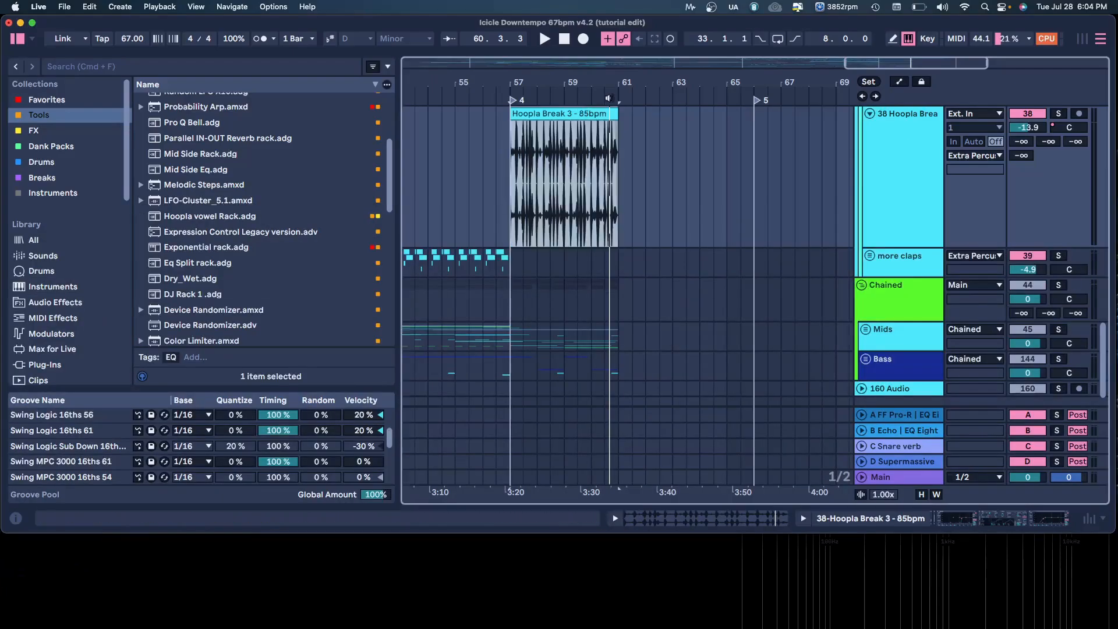
- Bypass Roar and the EQ Eight before it on track 38, and play the break soloed from bar 57
{"action": "double_click", "coordinate": [904, 159]}
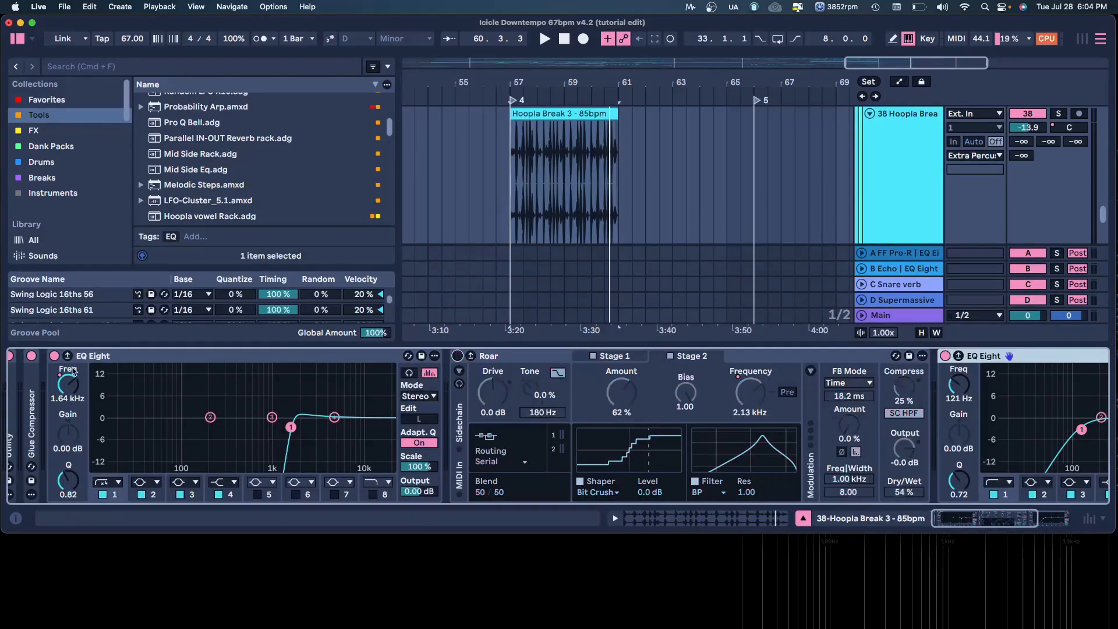
{"action": "key", "text": "space"}
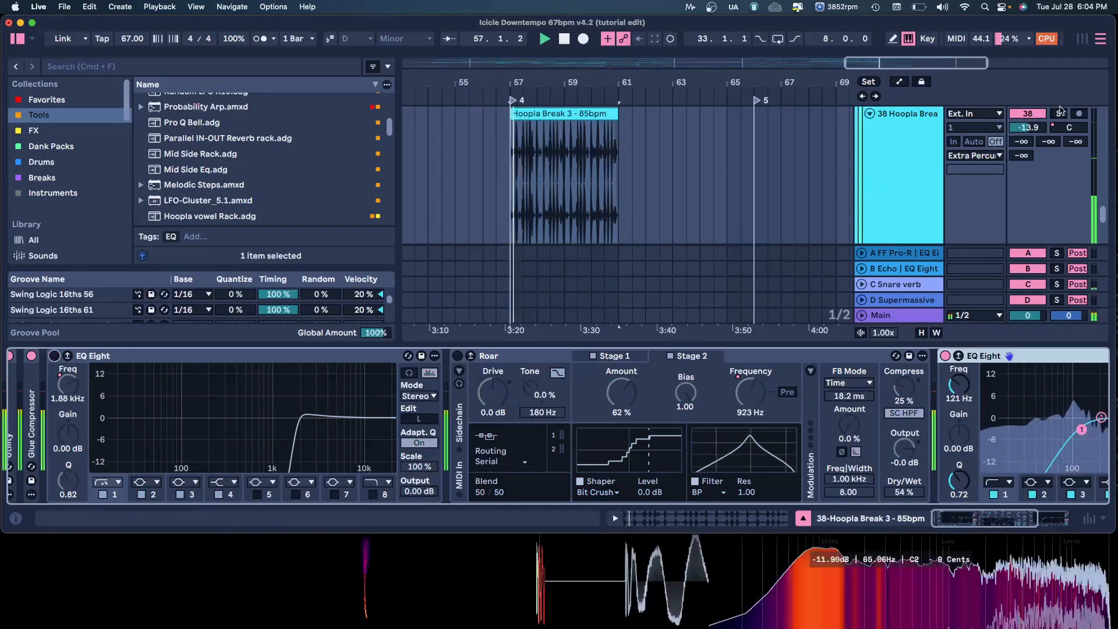
{"action": "left_click", "coordinate": [1059, 113]}
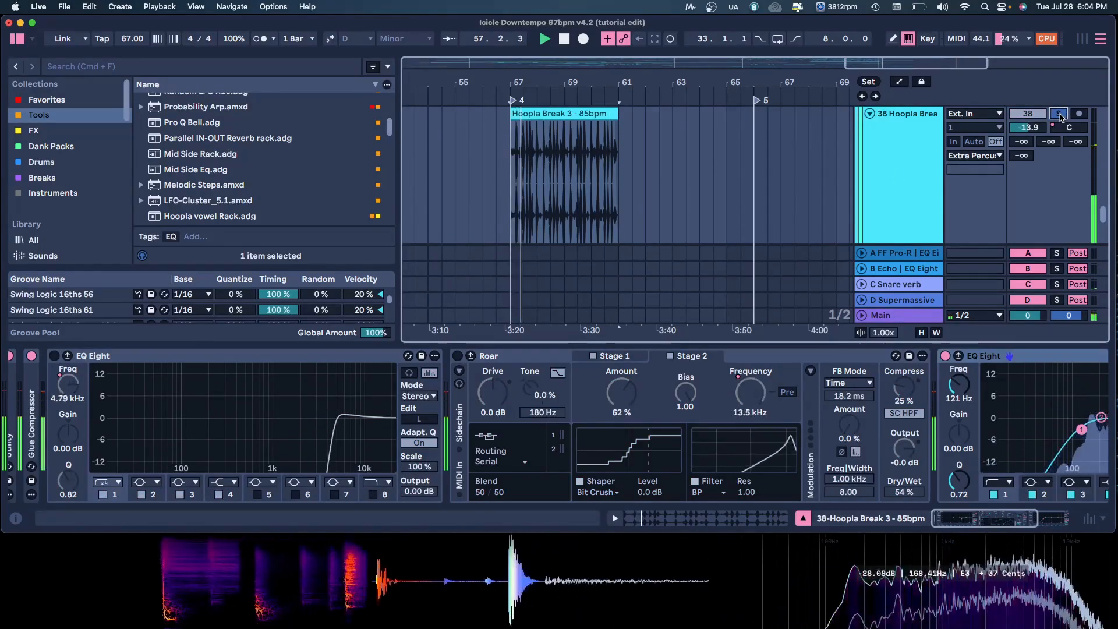
- Compare the Hoopla Break clip with Warp turned off and back on during playback
{"action": "double_click", "coordinate": [597, 111]}
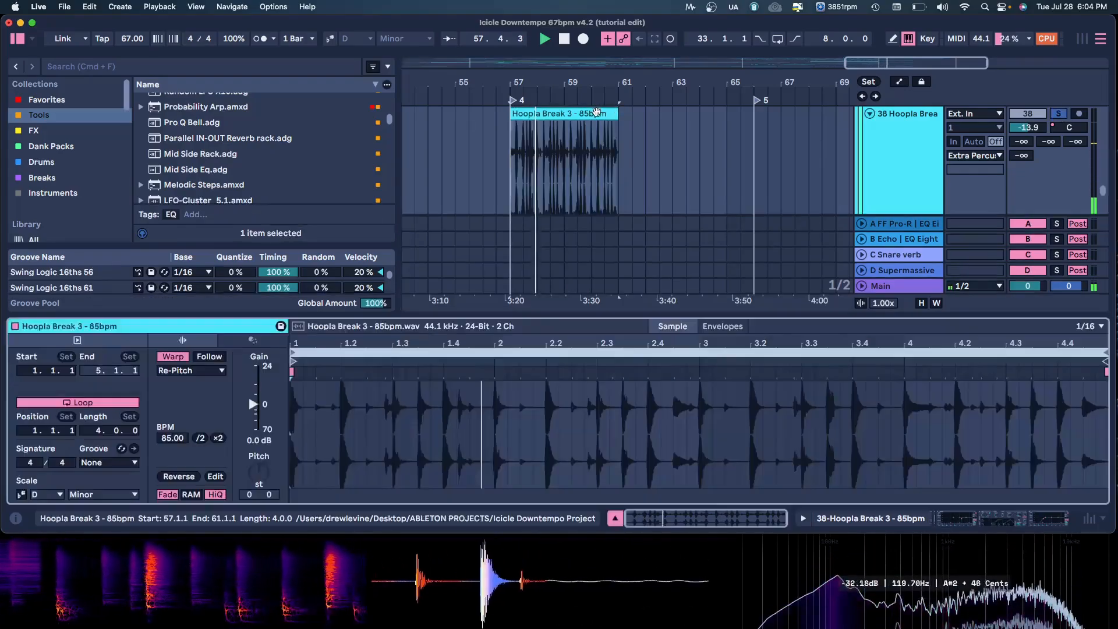
{"action": "left_click", "coordinate": [173, 357]}
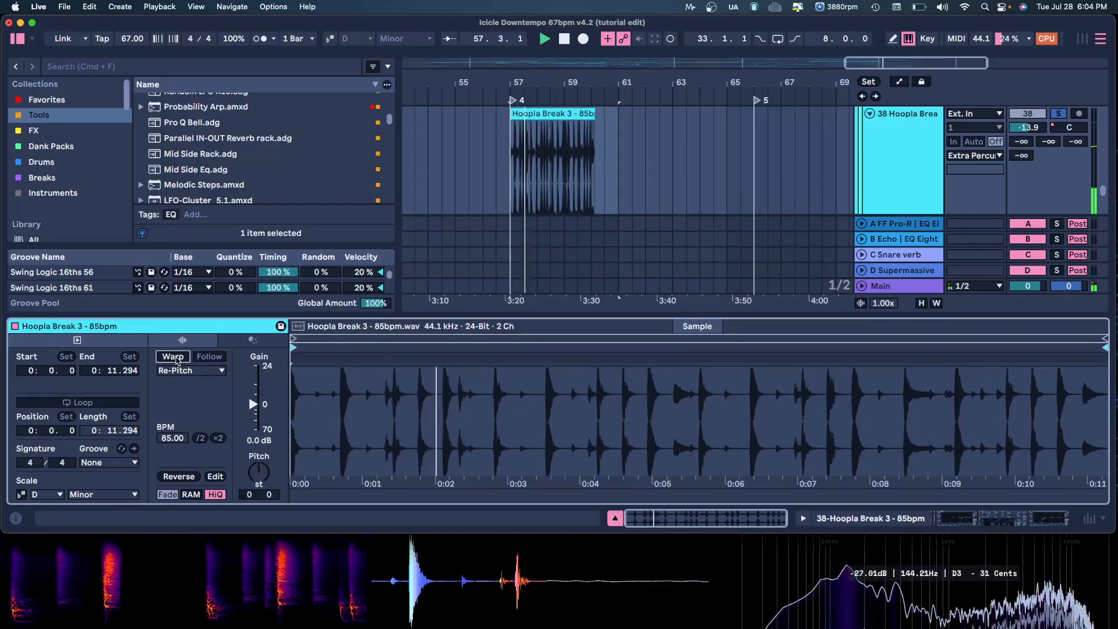
{"action": "left_click", "coordinate": [173, 357]}
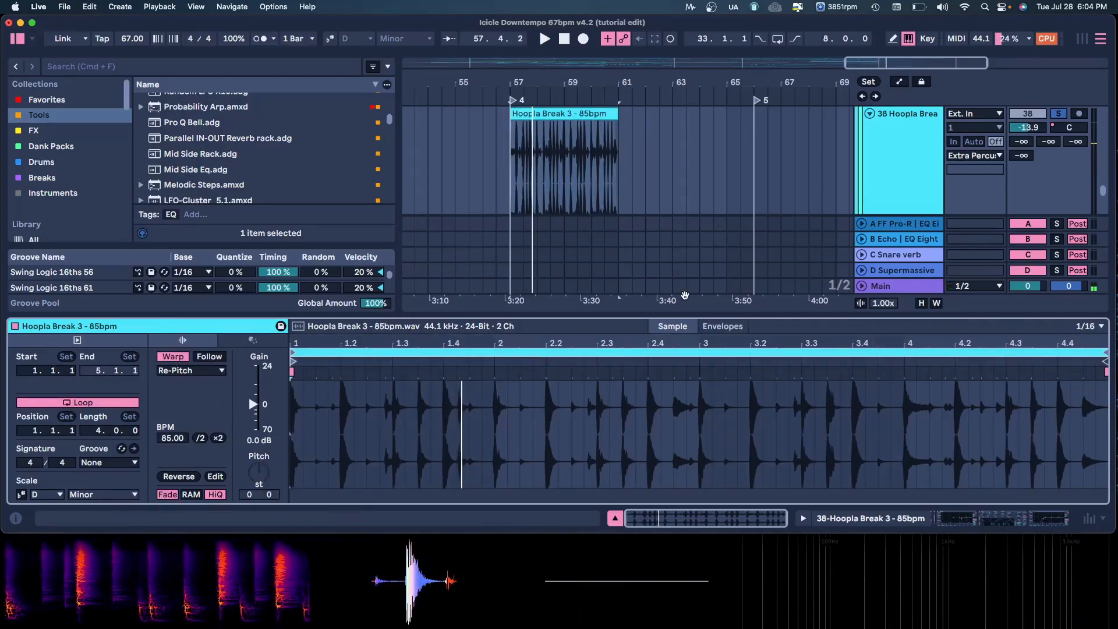
- Close the clip view, fold track 38, and fit the whole arrangement to the window width
{"action": "left_click", "coordinate": [615, 519]}
{"action": "key", "text": "h"}
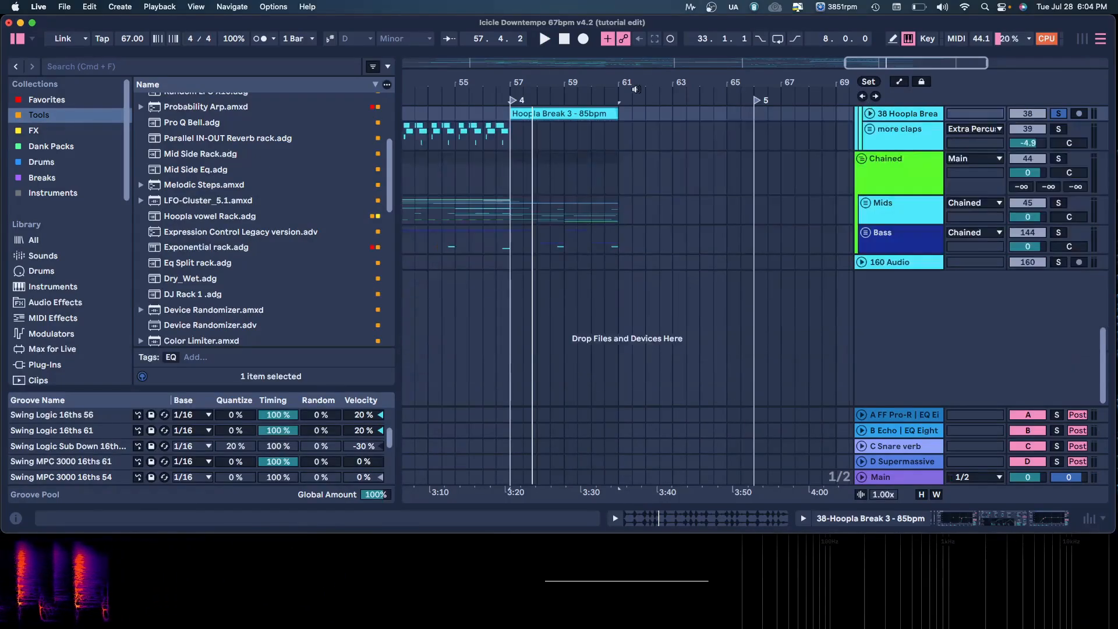
{"action": "key", "text": "w"}
- Turn off the Hoopla Break track's solo and fold track 25
{"action": "scroll", "coordinate": [697, 303], "scroll_direction": "up", "scroll_amount": 5}
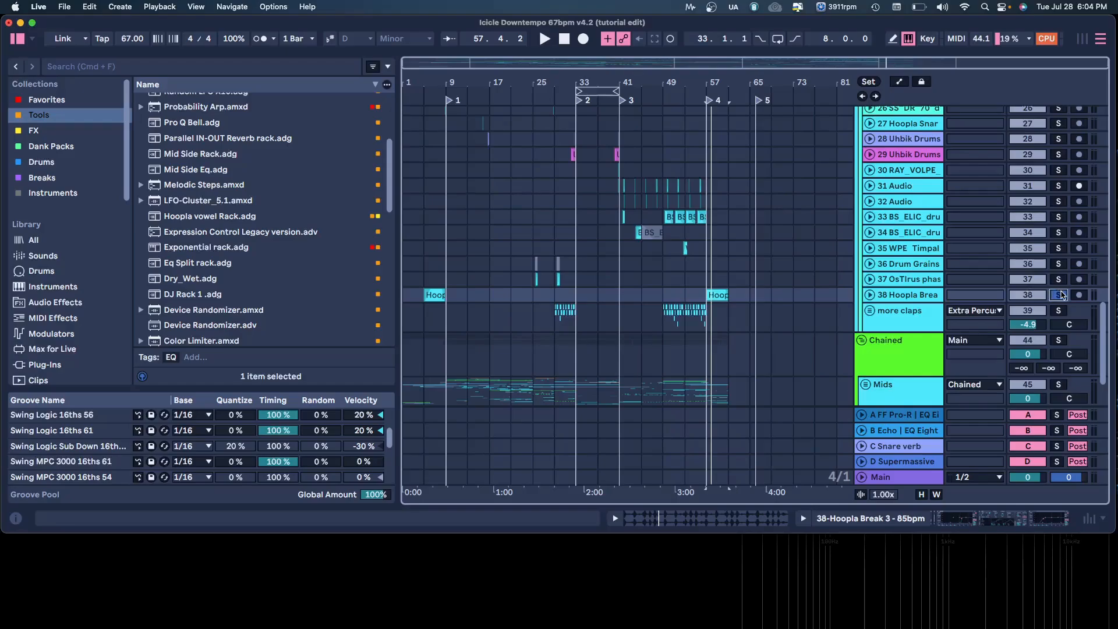
{"action": "scroll", "coordinate": [860, 304], "scroll_direction": "up", "scroll_amount": 8}
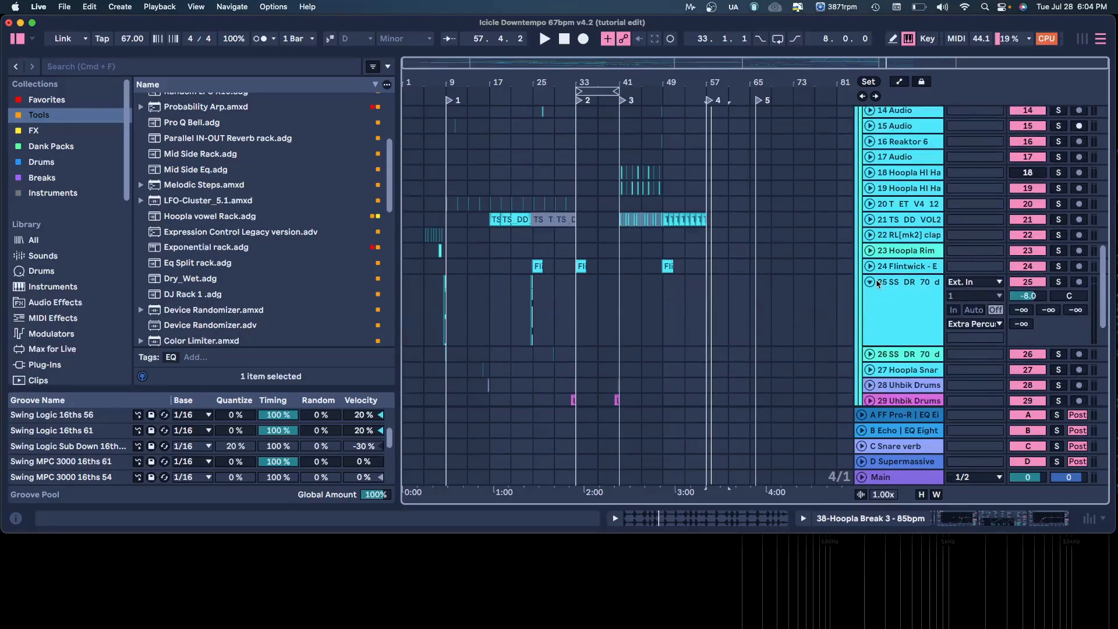
{"action": "left_click", "coordinate": [871, 283]}
- Solo the Full Kit ADD2 part on track 9 and play it from about bar 41
{"action": "scroll", "coordinate": [873, 297], "scroll_direction": "up", "scroll_amount": 10}
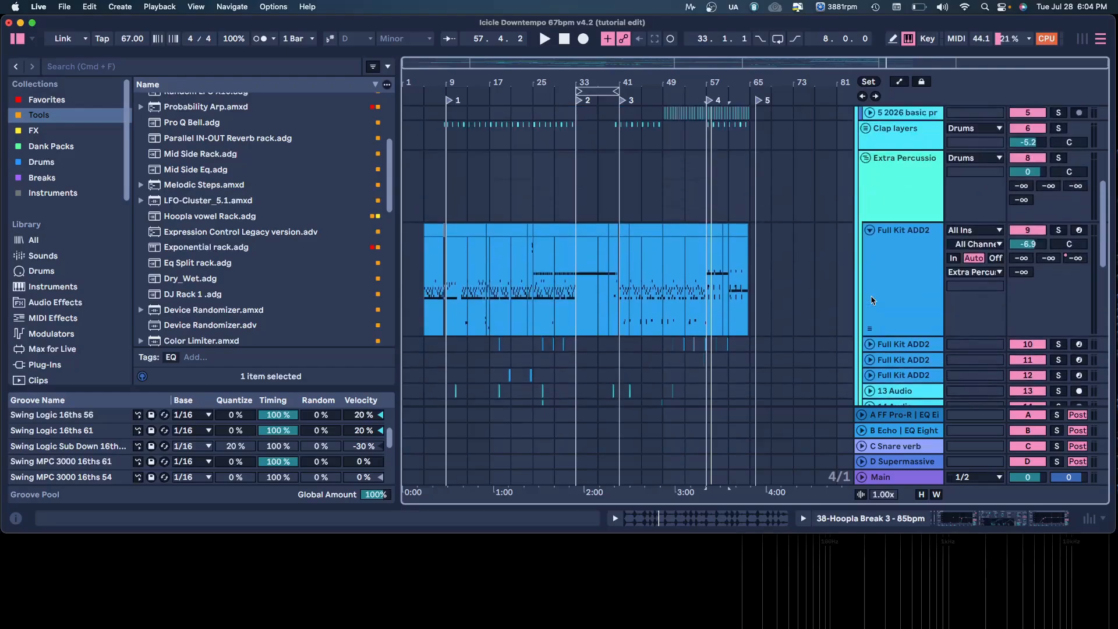
{"action": "left_click", "coordinate": [529, 282]}
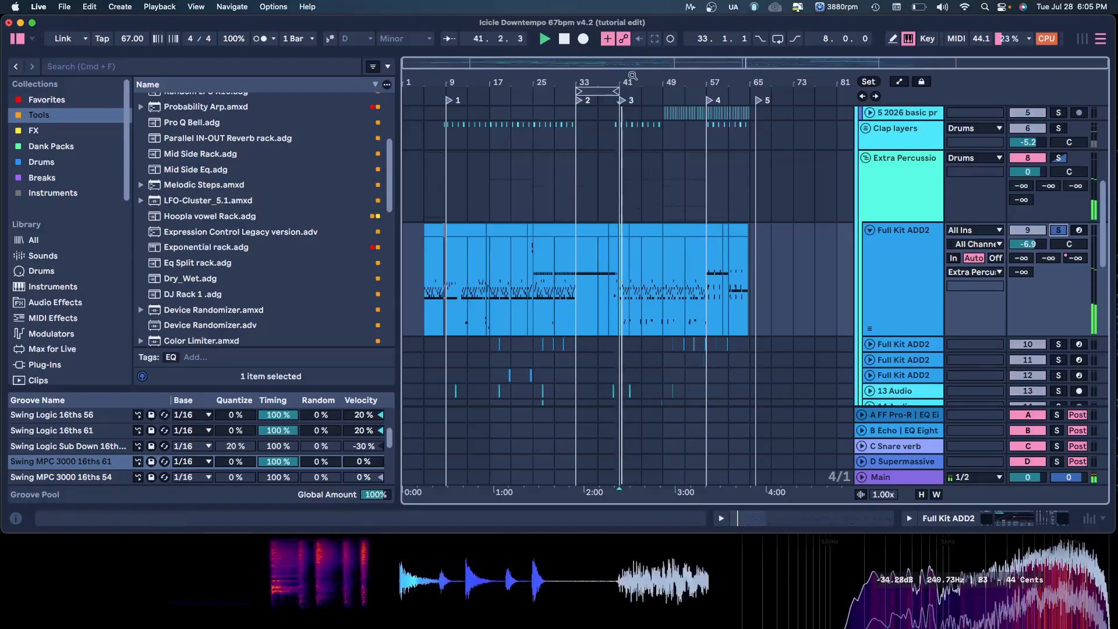
{"action": "left_click_drag", "start_coordinate": [635, 82], "coordinate": [635, 122]}
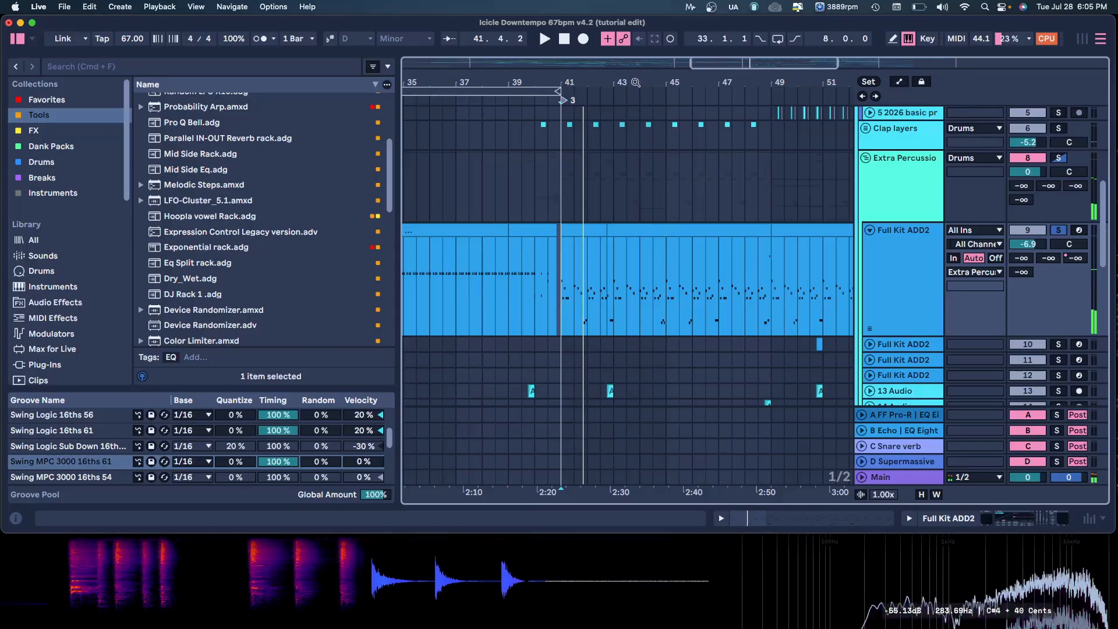
{"action": "left_click_drag", "start_coordinate": [635, 82], "coordinate": [635, 114]}
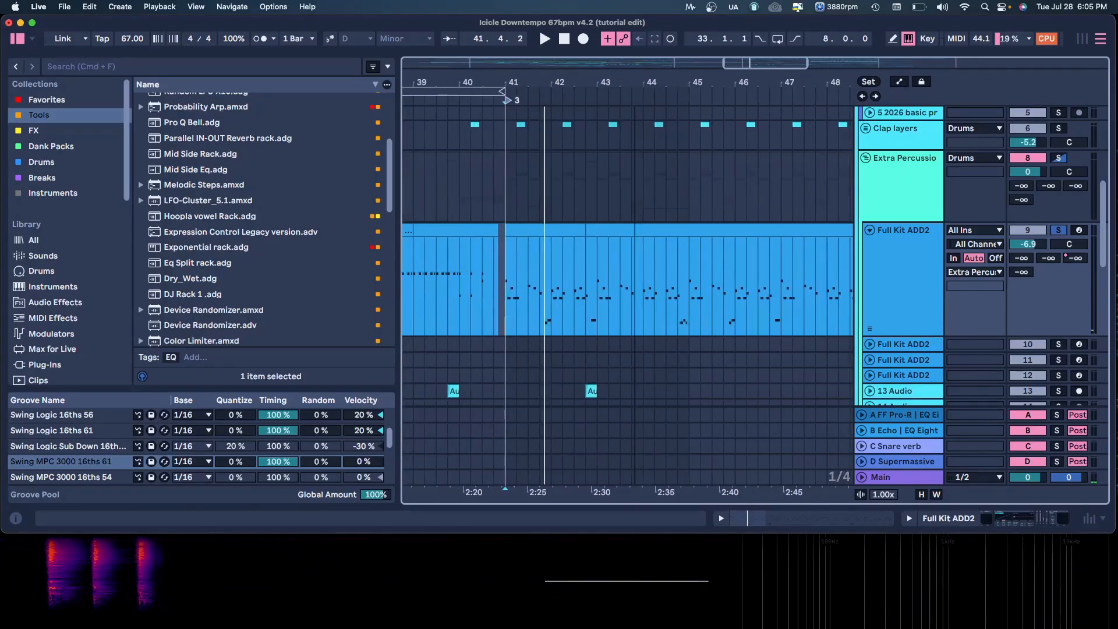
{"action": "key", "text": "space"}
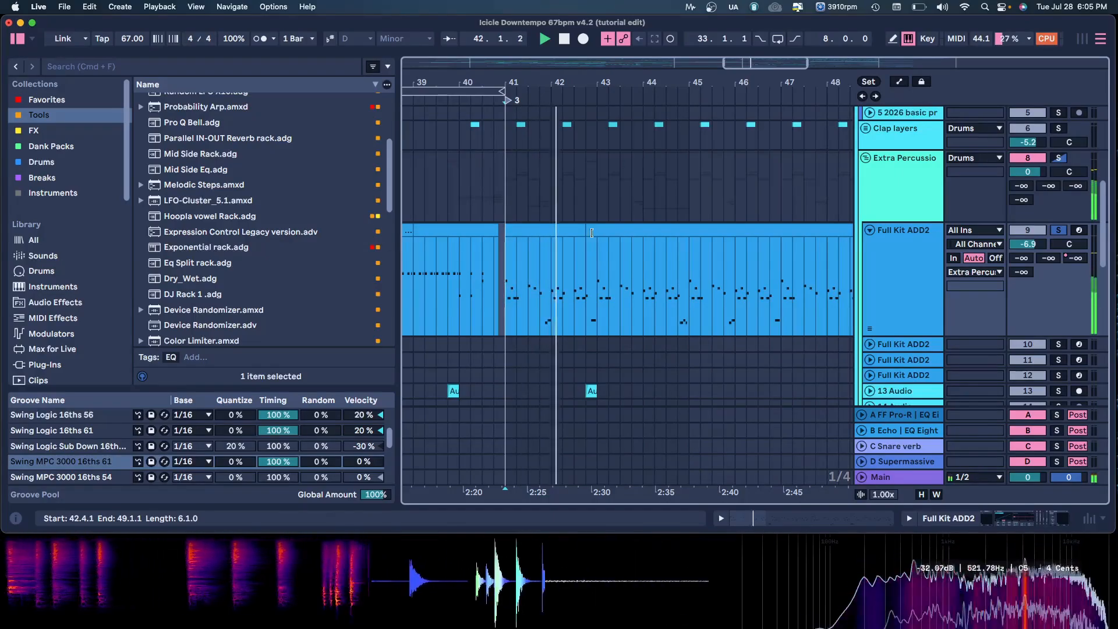
{"action": "key", "text": "space"}
- Open the Full Kit ADD2 clip spanning 41.4.1 to 42.1.1 and enlarge its note editor around beat 1.4
{"action": "left_click_drag", "start_coordinate": [542, 255], "coordinate": [550, 245]}
{"action": "double_click", "coordinate": [548, 227]}
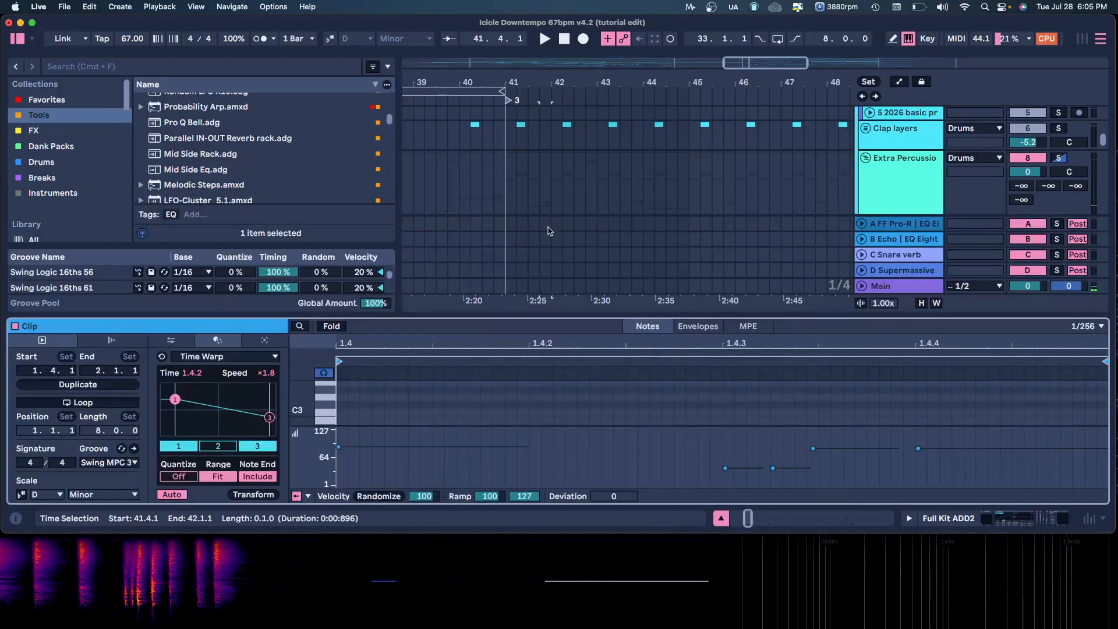
{"action": "left_click_drag", "start_coordinate": [788, 315], "coordinate": [784, 44]}
{"action": "scroll", "coordinate": [824, 112], "scroll_direction": "down", "scroll_amount": 1}
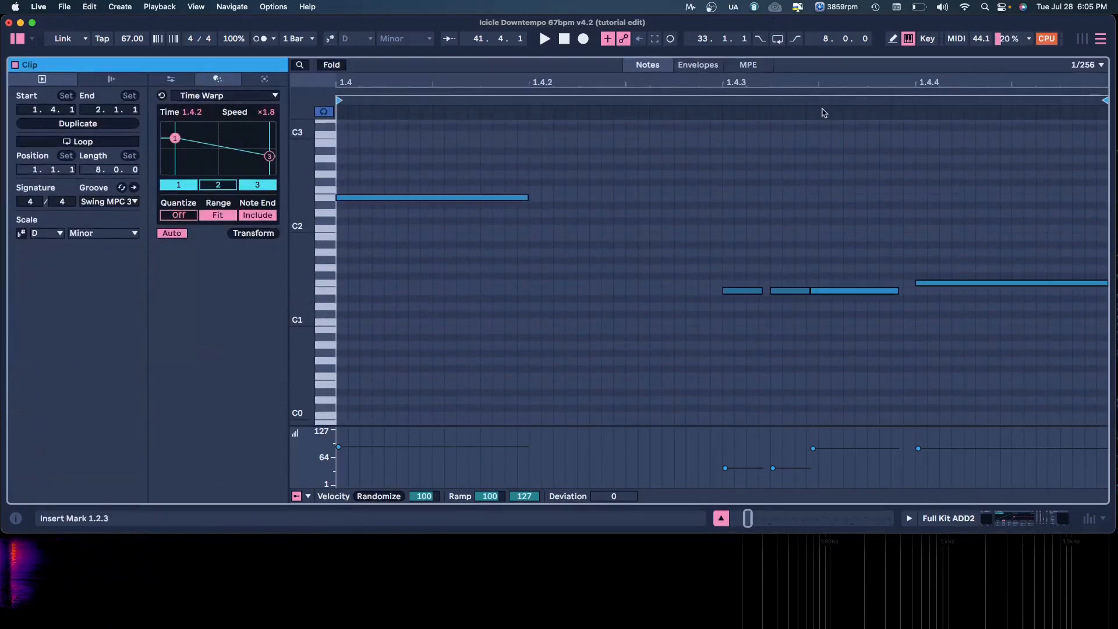
{"action": "left_click_drag", "start_coordinate": [816, 82], "coordinate": [609, 82]}
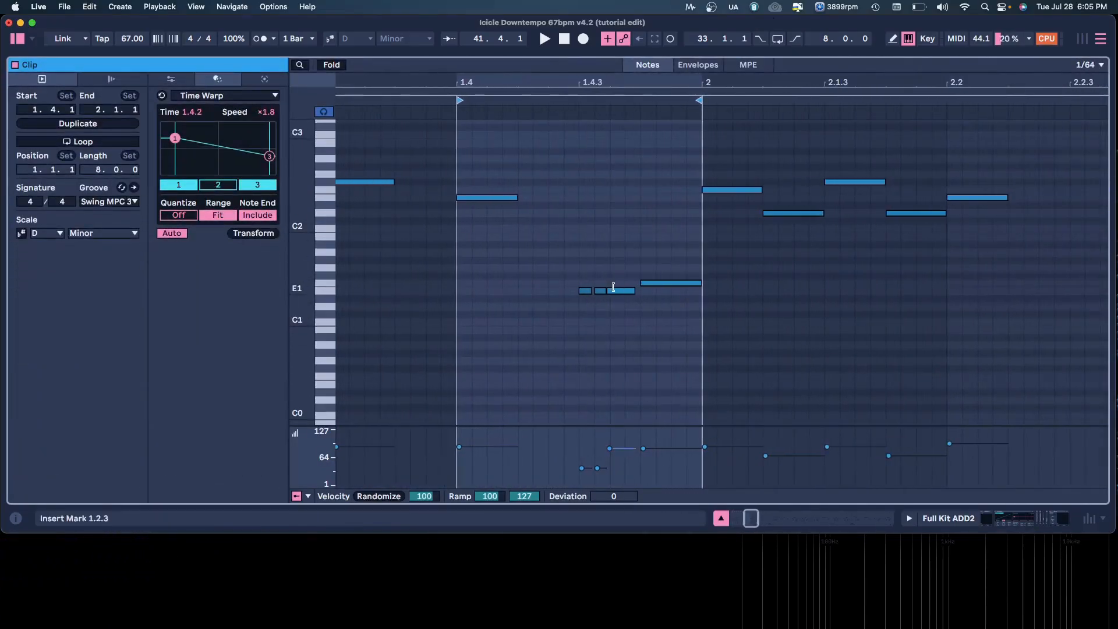
- Audition the short E1 note and the F1 note of this fill, and play the clip
{"action": "left_click", "coordinate": [587, 291]}
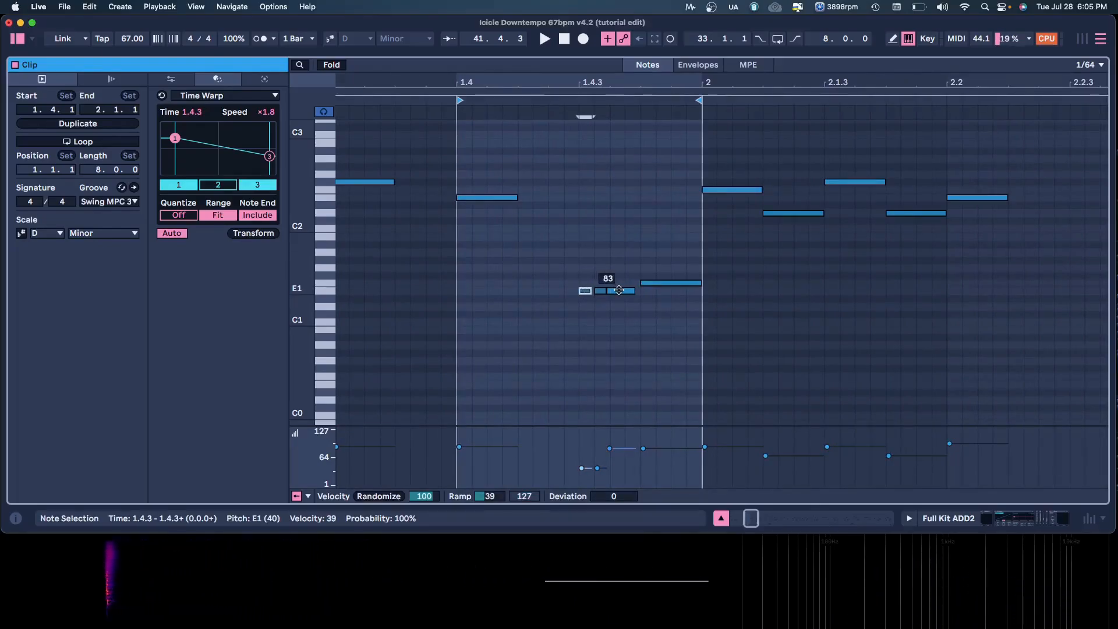
{"action": "left_click_drag", "start_coordinate": [664, 283], "coordinate": [665, 284]}
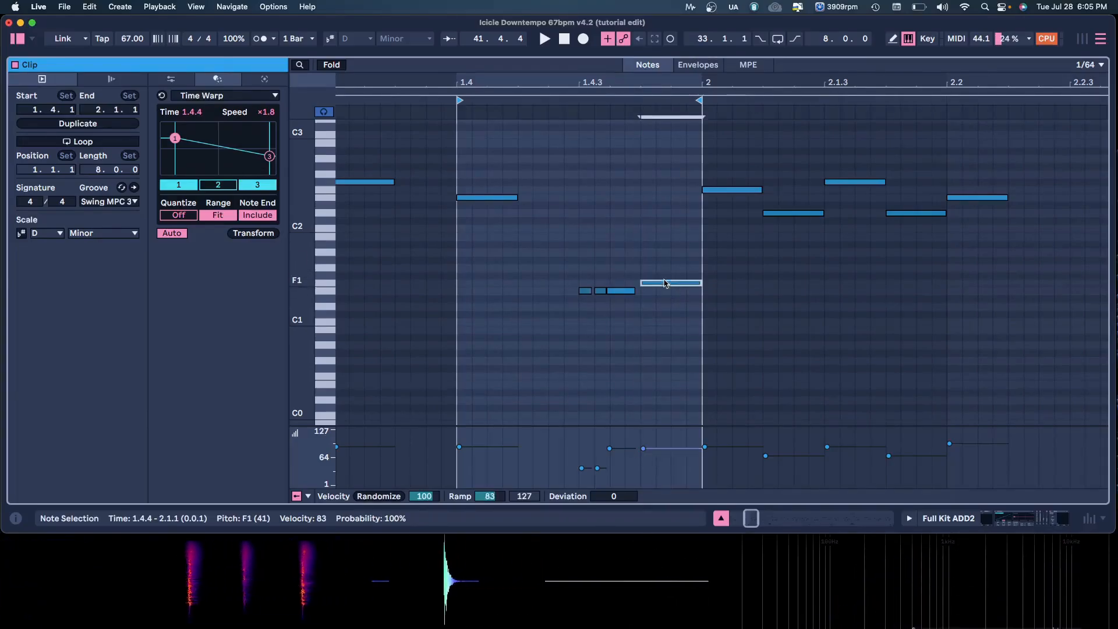
{"action": "left_click", "coordinate": [522, 96]}
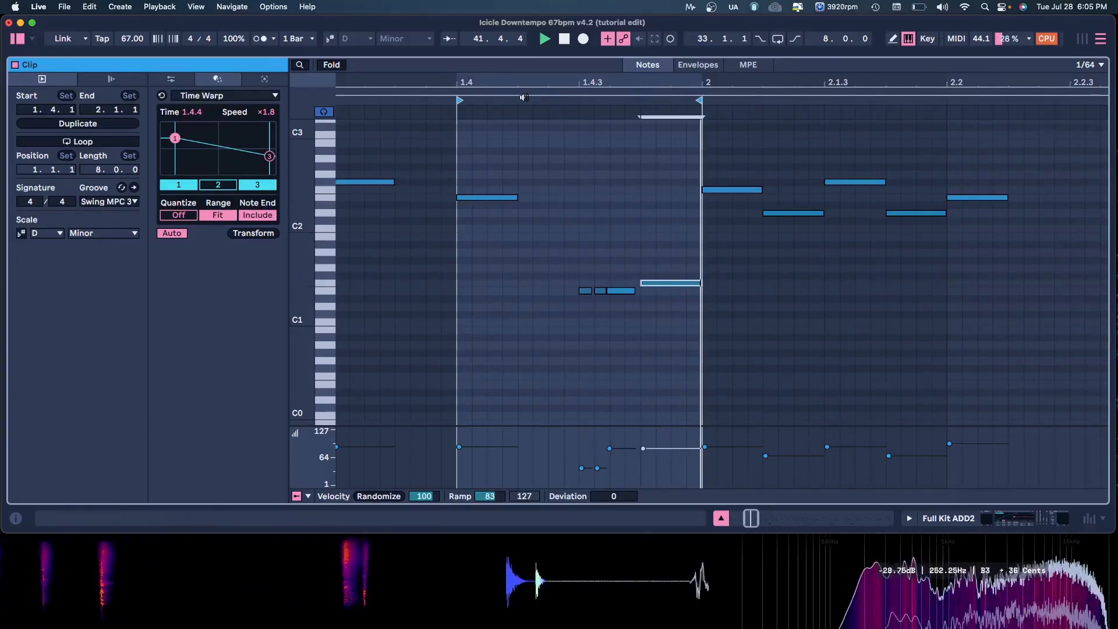
{"action": "key", "text": "space"}
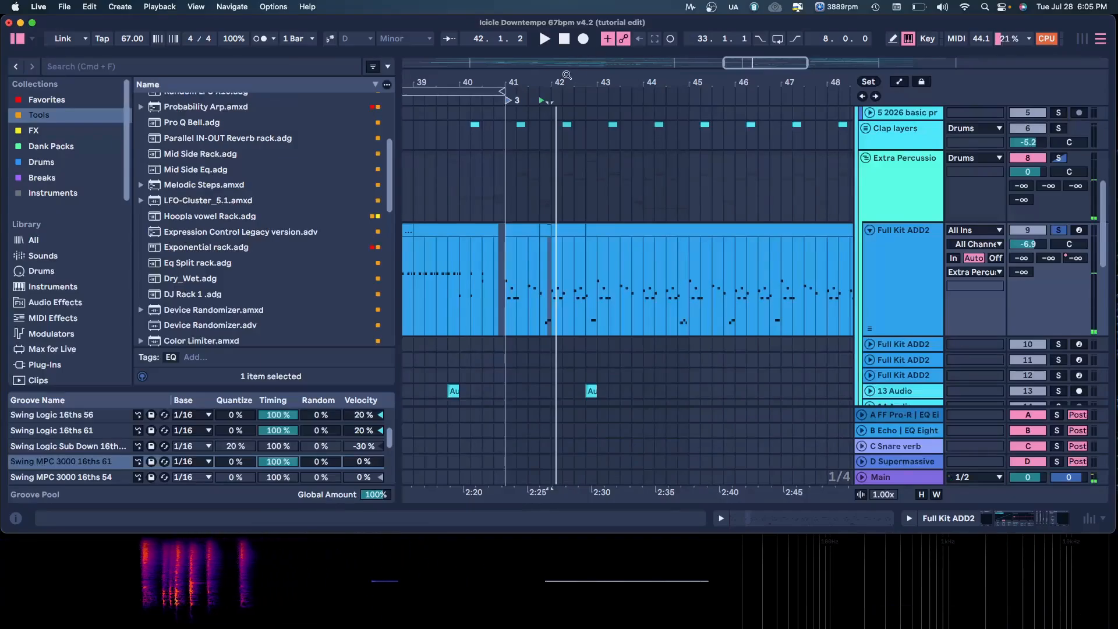
- Fit the whole arrangement to the window width and fold the Full Kit ADD2 track 9
{"action": "key", "text": "minus"}
{"action": "key", "text": "minus"}
{"action": "key", "text": "minus"}
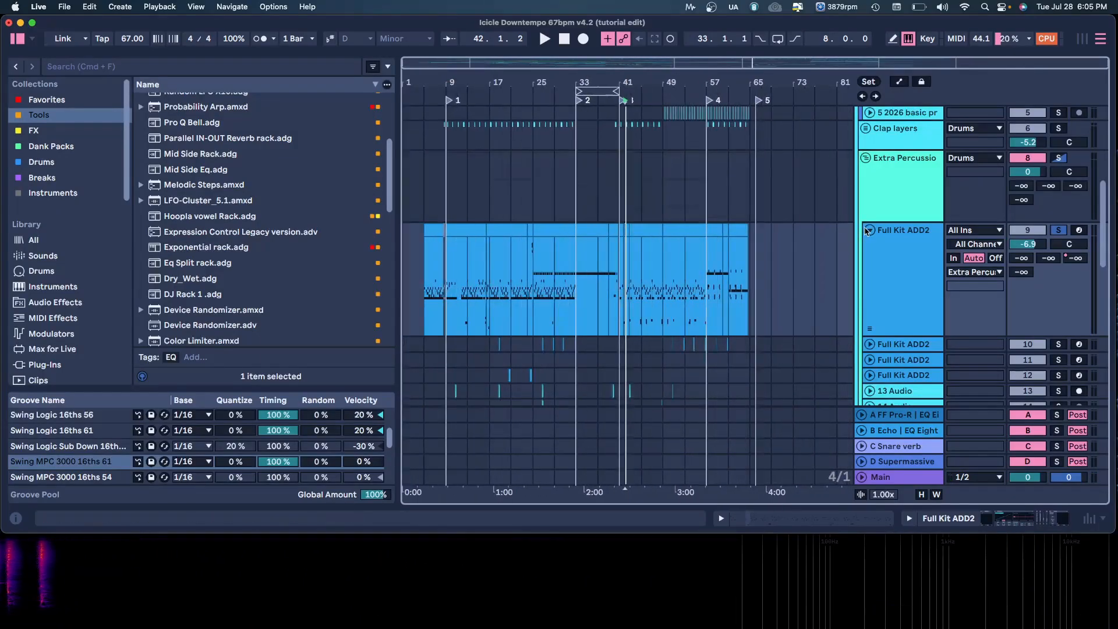
{"action": "left_click", "coordinate": [870, 230]}
- Unfold the more claps group and play it soloed from bar 49
{"action": "scroll", "coordinate": [848, 317], "scroll_direction": "up", "scroll_amount": 2}
{"action": "scroll", "coordinate": [847, 317], "scroll_direction": "down", "scroll_amount": 15}
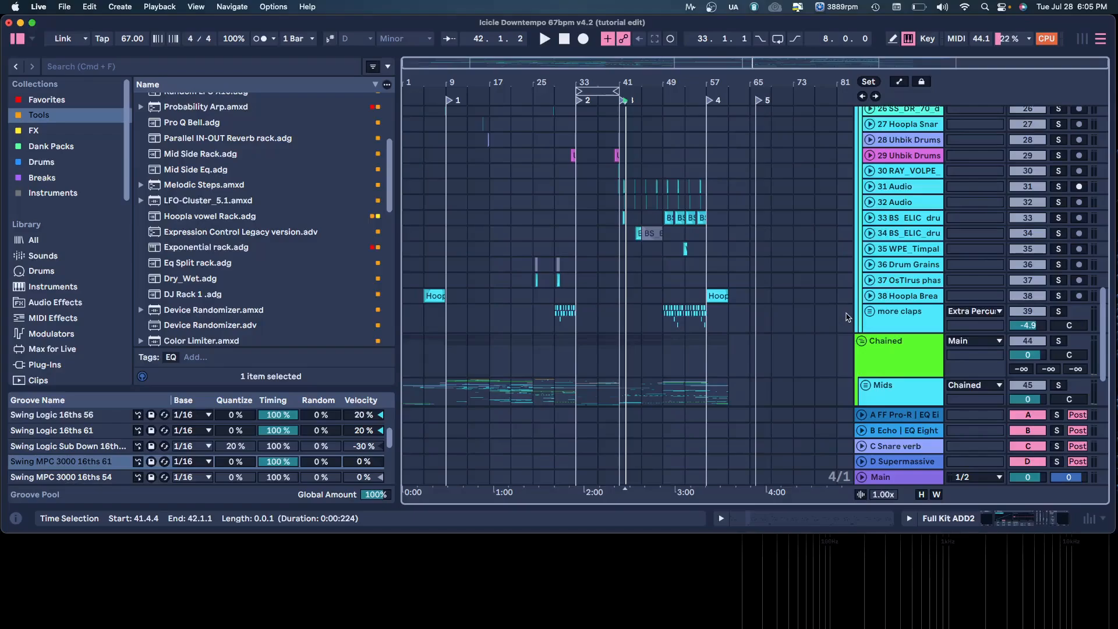
{"action": "scroll", "coordinate": [847, 316], "scroll_direction": "up", "scroll_amount": 1}
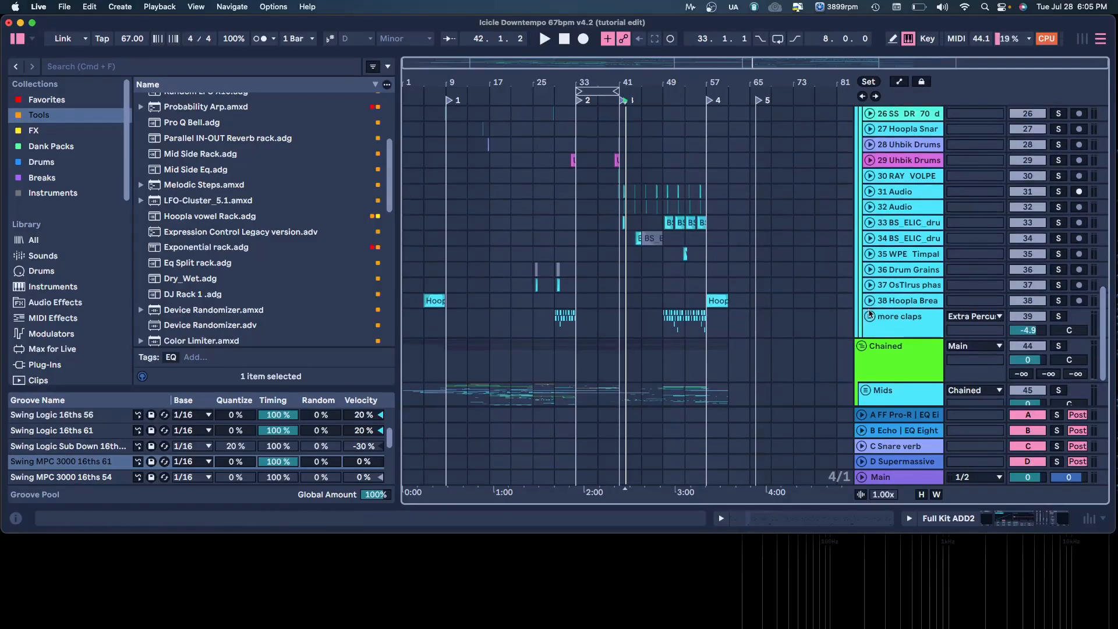
{"action": "left_click", "coordinate": [869, 315]}
{"action": "scroll", "coordinate": [865, 316], "scroll_direction": "down", "scroll_amount": 3}
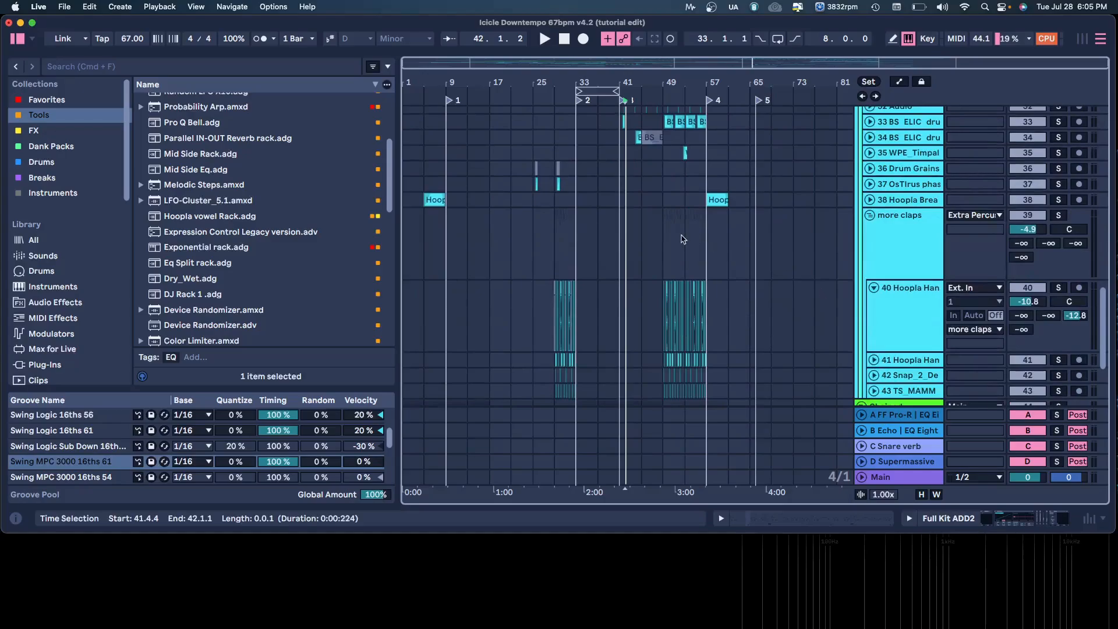
{"action": "left_click", "coordinate": [666, 229]}
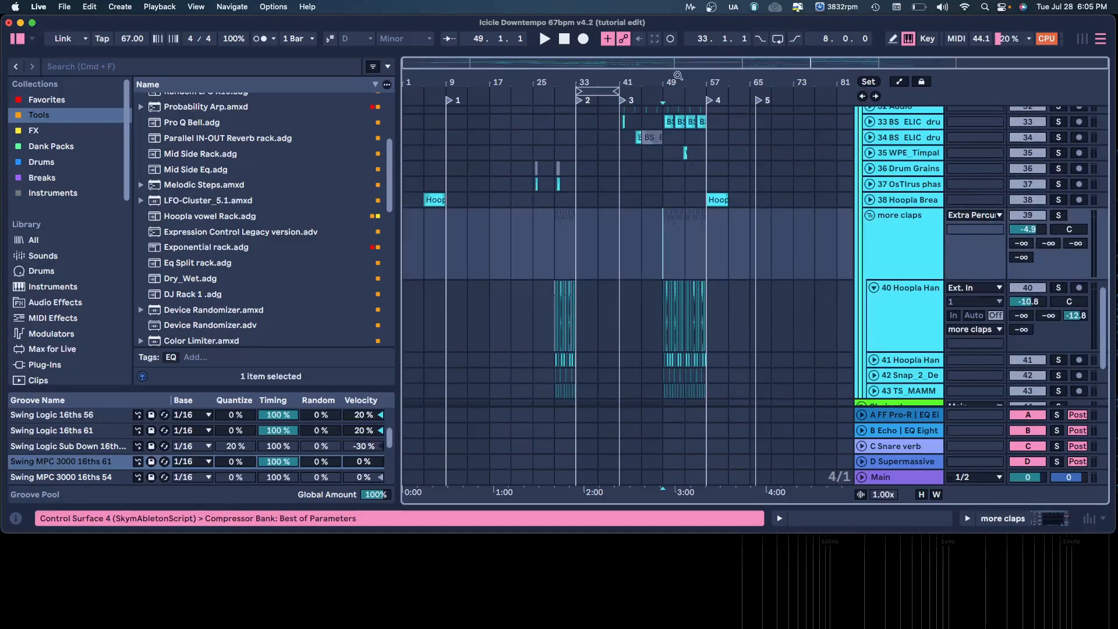
{"action": "left_click_drag", "start_coordinate": [678, 75], "coordinate": [682, 193]}
{"action": "scroll", "coordinate": [882, 230], "scroll_direction": "down", "scroll_amount": 3}
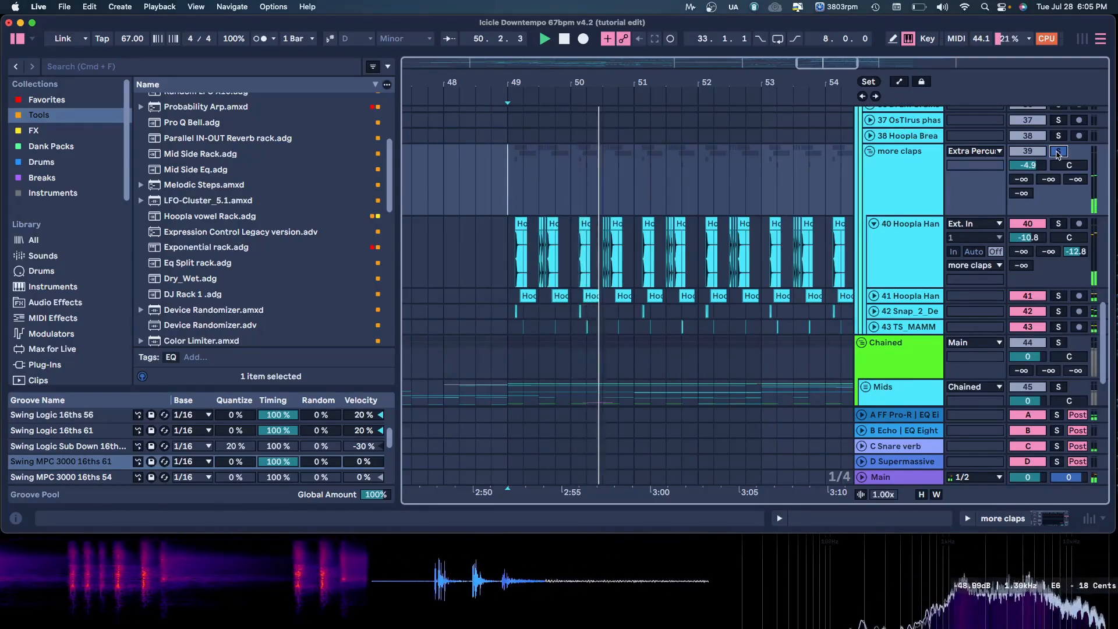
- Play the whole Drums group soloed from bar 49 and examine its percussion tracks down to the more claps group
{"action": "scroll", "coordinate": [1058, 153], "scroll_direction": "up", "scroll_amount": 20}
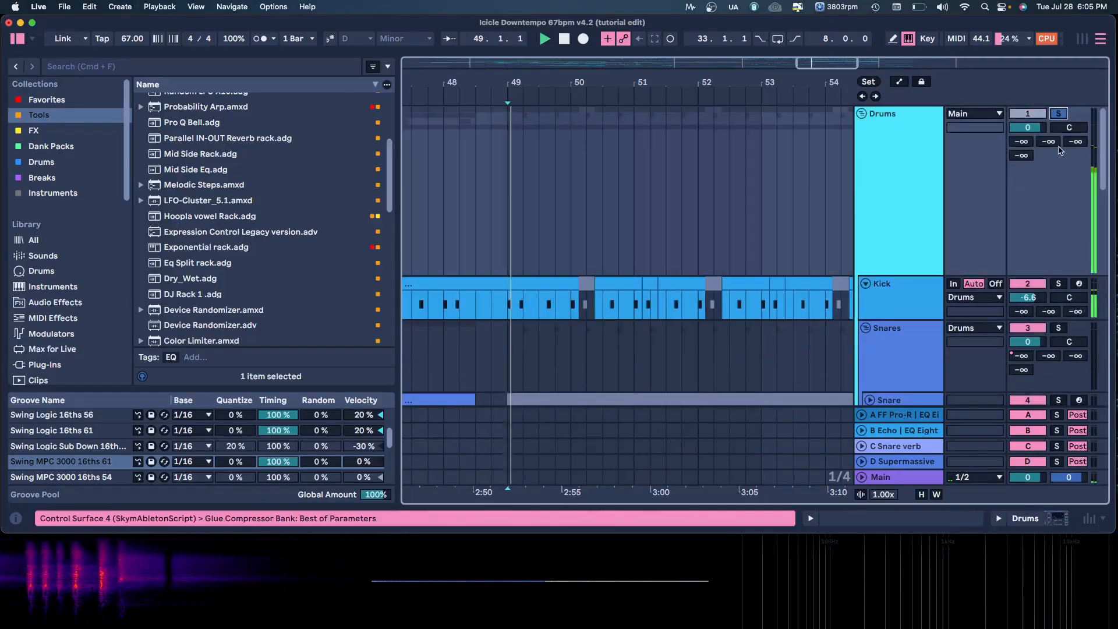
{"action": "scroll", "coordinate": [1060, 150], "scroll_direction": "down", "scroll_amount": 5}
{"action": "scroll", "coordinate": [1059, 150], "scroll_direction": "down", "scroll_amount": 15}
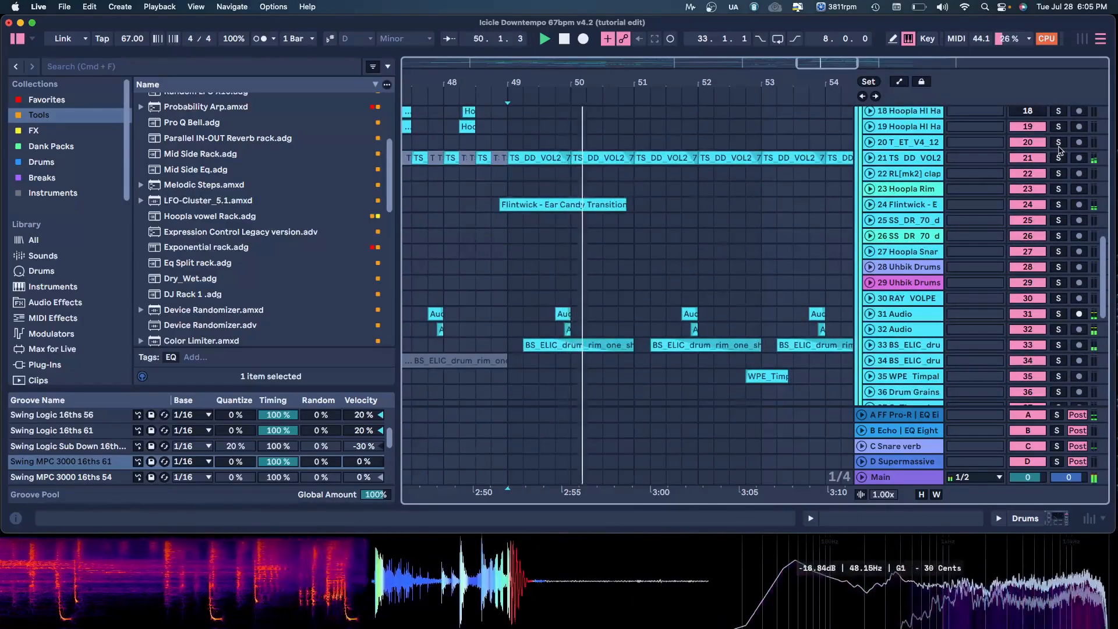
{"action": "scroll", "coordinate": [1059, 150], "scroll_direction": "down", "scroll_amount": 1}
{"action": "scroll", "coordinate": [1059, 150], "scroll_direction": "down", "scroll_amount": 2}
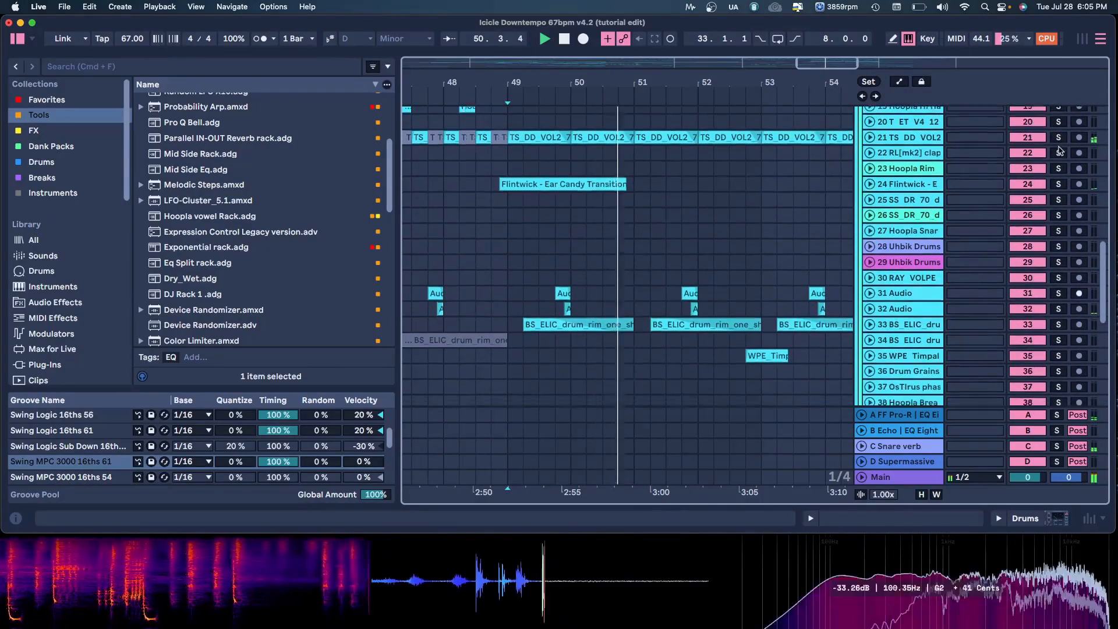
{"action": "scroll", "coordinate": [1058, 150], "scroll_direction": "down", "scroll_amount": 4}
{"action": "scroll", "coordinate": [1059, 150], "scroll_direction": "down", "scroll_amount": 7}
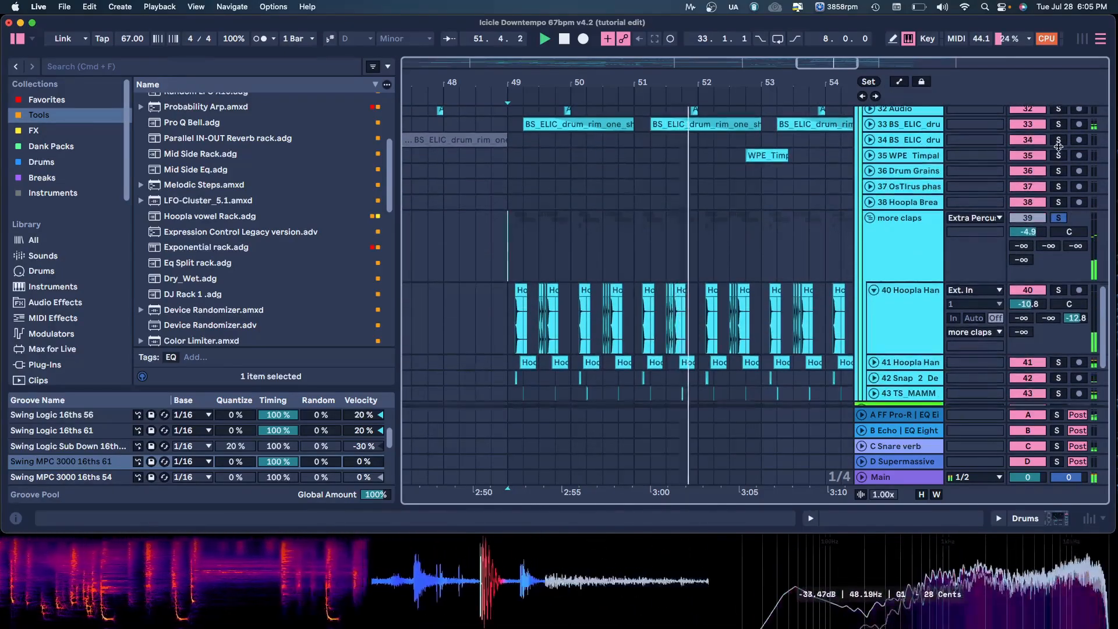
{"action": "left_click_drag", "start_coordinate": [712, 82], "coordinate": [585, 33]}
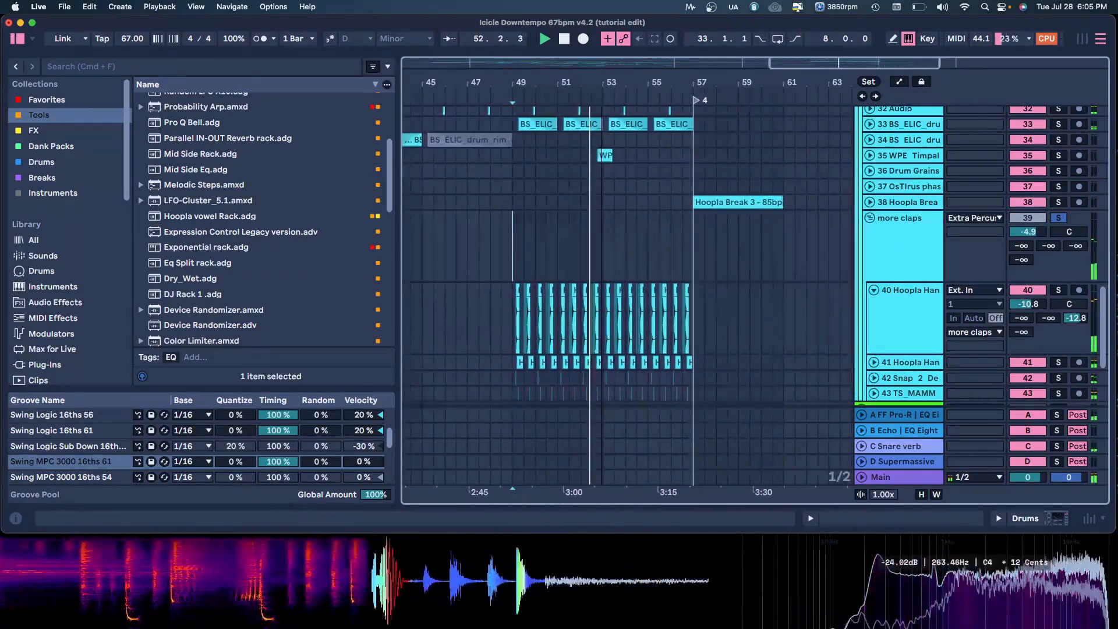
{"action": "scroll", "coordinate": [647, 231], "scroll_direction": "up", "scroll_amount": 1}
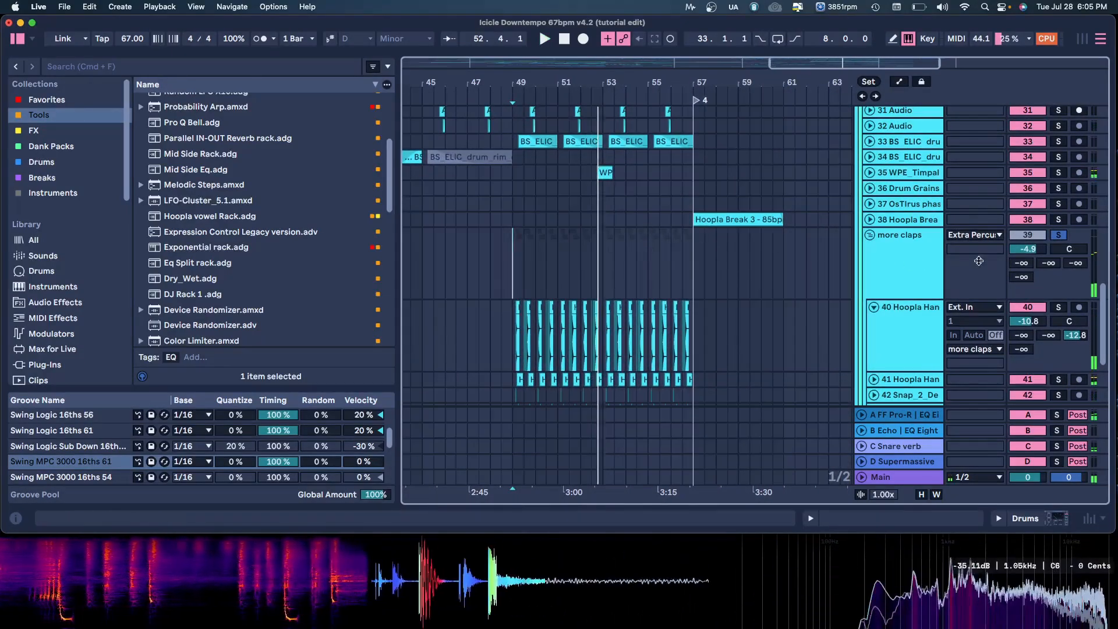
- Turn off the Drums group's solo, fit the whole arrangement to the window width, and fold the Snares group
{"action": "scroll", "coordinate": [814, 272], "scroll_direction": "up", "scroll_amount": 15}
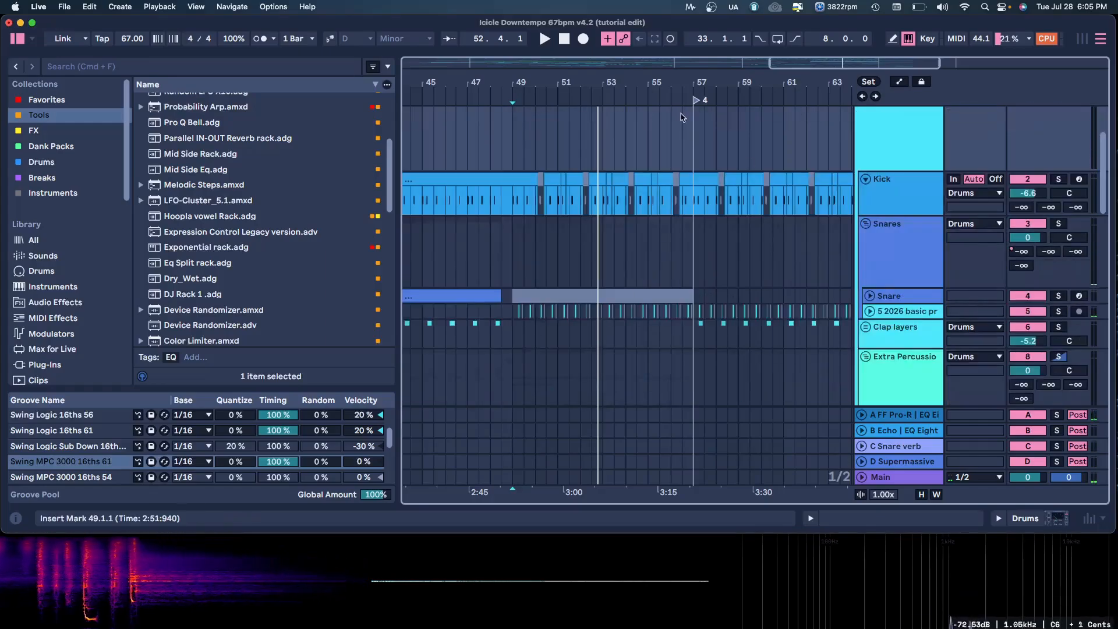
{"action": "left_click_drag", "start_coordinate": [695, 82], "coordinate": [695, 29]}
{"action": "scroll", "coordinate": [913, 272], "scroll_direction": "up", "scroll_amount": 4}
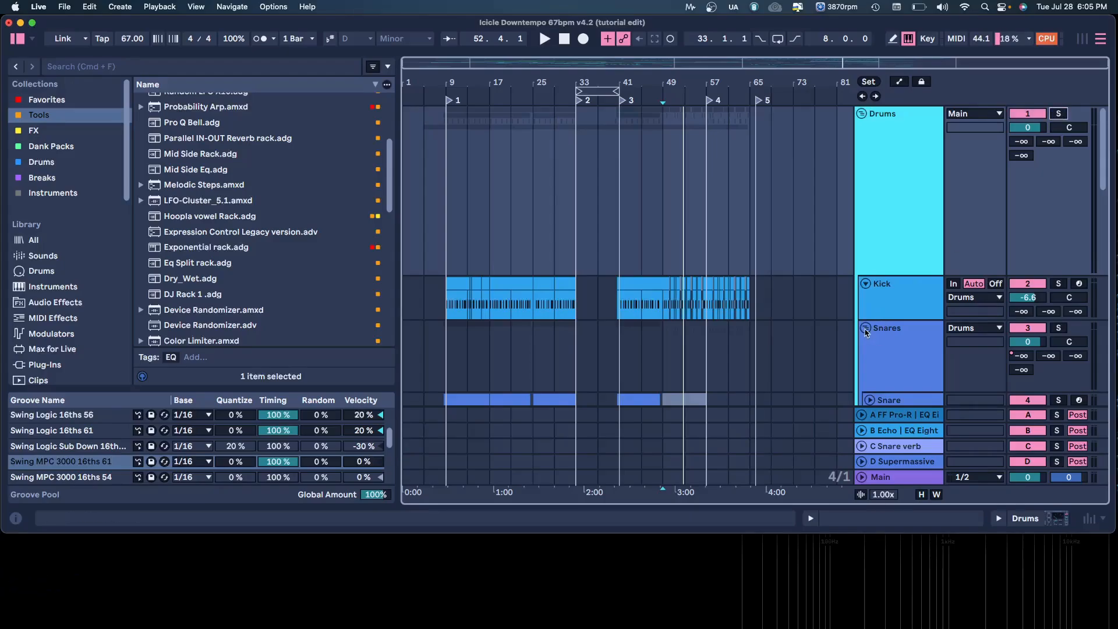
{"action": "left_click", "coordinate": [867, 329]}
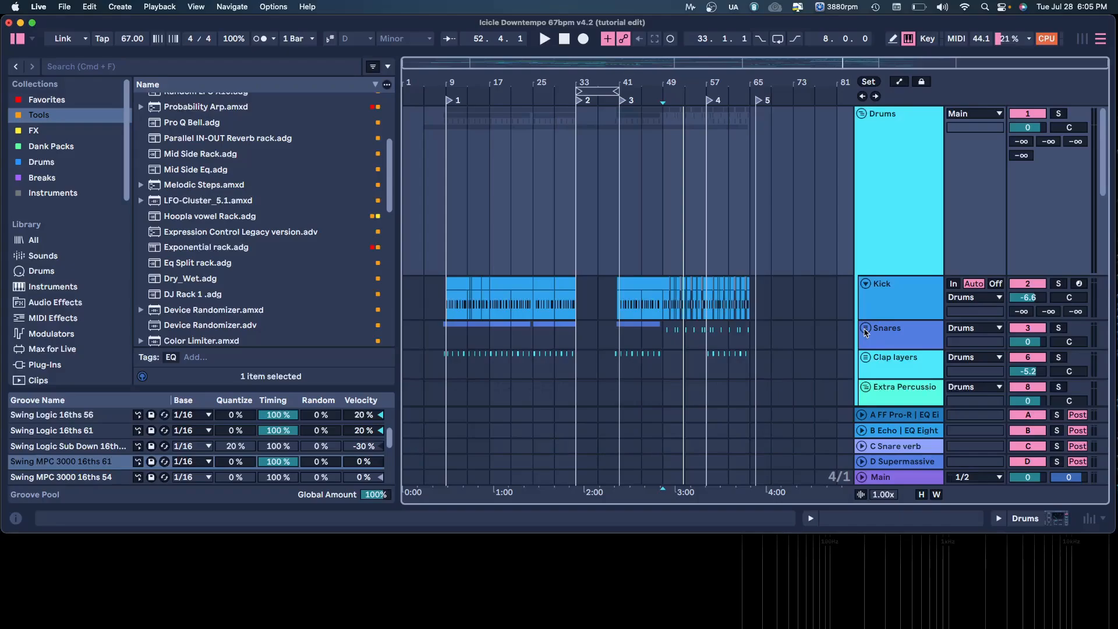
- Unfold the Full Kit ADD2 track 9 and examine the percussion tracks between bars 41 and 53
{"action": "scroll", "coordinate": [867, 332], "scroll_direction": "down", "scroll_amount": 6}
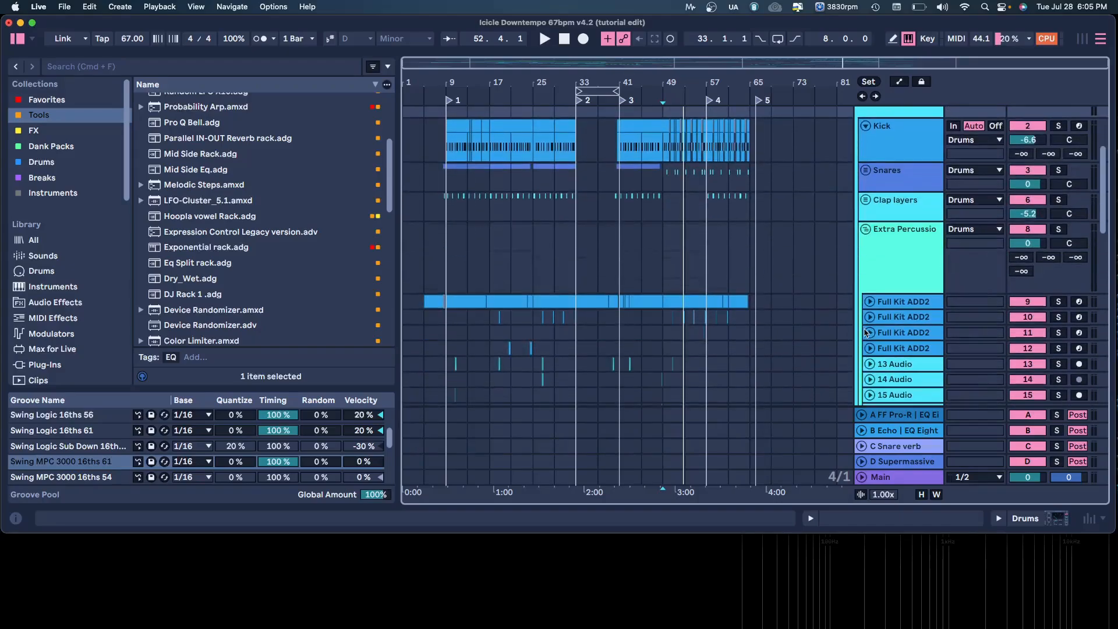
{"action": "left_click", "coordinate": [868, 303]}
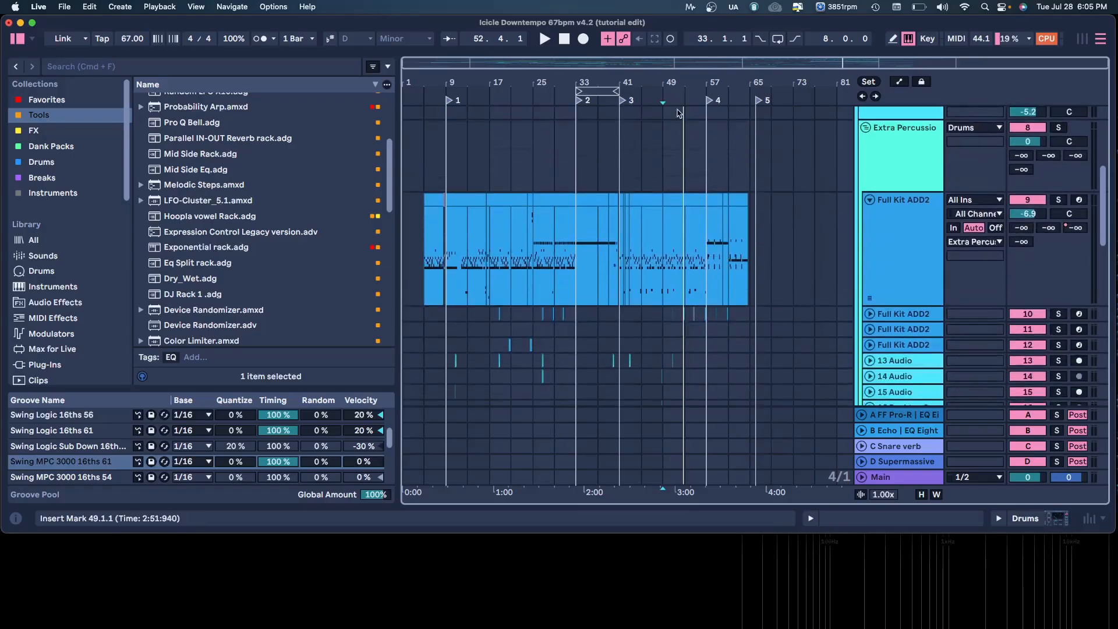
{"action": "left_click_drag", "start_coordinate": [669, 82], "coordinate": [727, 158]}
{"action": "scroll", "coordinate": [653, 184], "scroll_direction": "down", "scroll_amount": 5}
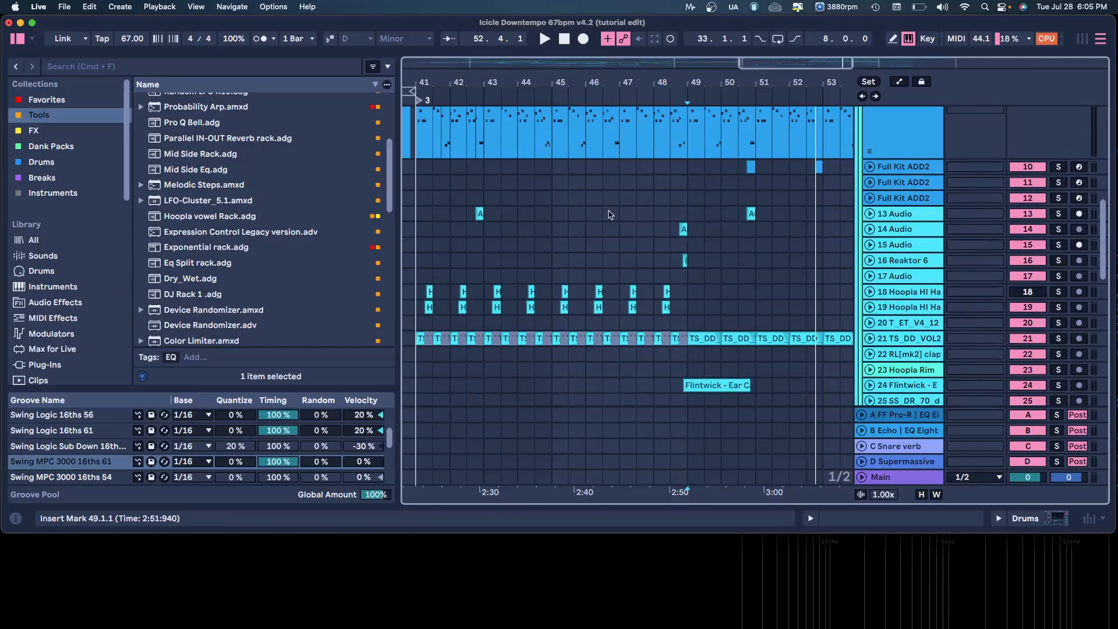
{"action": "scroll", "coordinate": [610, 214], "scroll_direction": "down", "scroll_amount": 4}
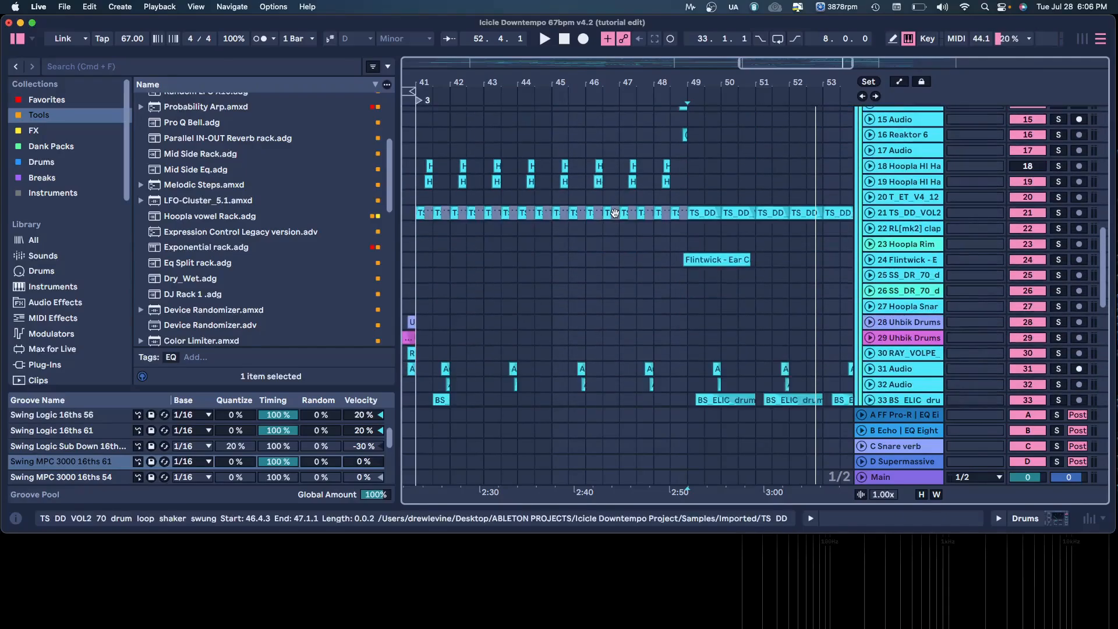
- Unfold track 27 and play its Hoopla Snare Roll clip soloed just before bar 16
{"action": "left_click", "coordinate": [869, 308]}
{"action": "left_click_drag", "start_coordinate": [751, 84], "coordinate": [749, 29]}
{"action": "left_click_drag", "start_coordinate": [490, 82], "coordinate": [474, 140]}
{"action": "scroll", "coordinate": [665, 330], "scroll_direction": "down", "scroll_amount": 1}
{"action": "scroll", "coordinate": [665, 330], "scroll_direction": "down", "scroll_amount": 4}
{"action": "left_click", "coordinate": [549, 162]}
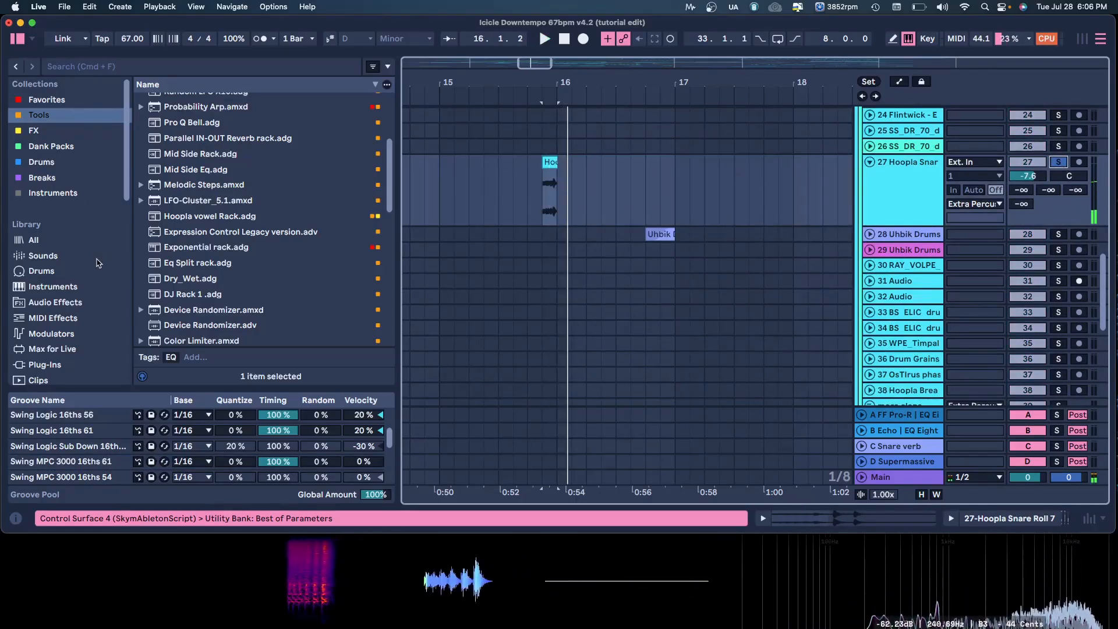
- Show the Fills/Rolls samples of the Hoopla Drum Pack in the browser
{"action": "scroll", "coordinate": [94, 327], "scroll_direction": "down", "scroll_amount": 10}
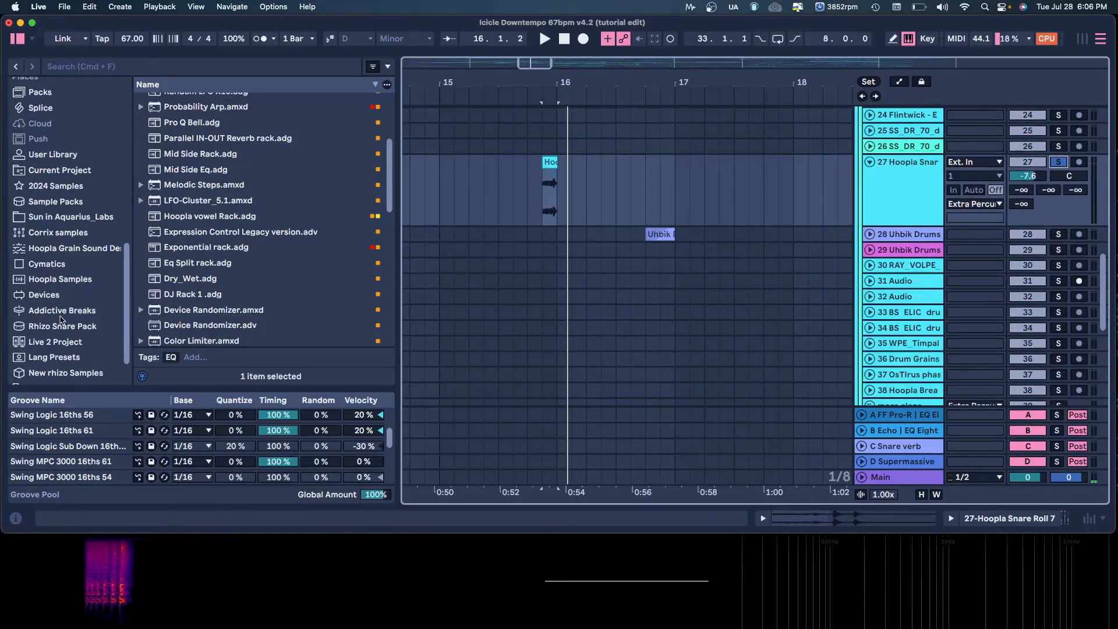
{"action": "scroll", "coordinate": [62, 329], "scroll_direction": "down", "scroll_amount": 2}
{"action": "left_click", "coordinate": [77, 360]}
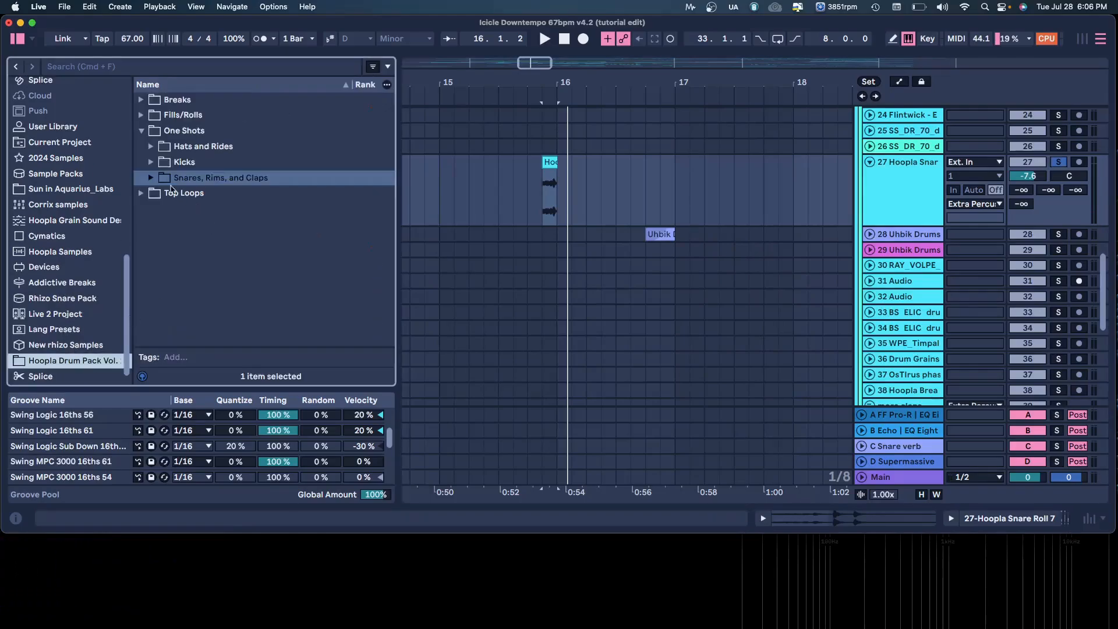
{"action": "left_click", "coordinate": [142, 115]}
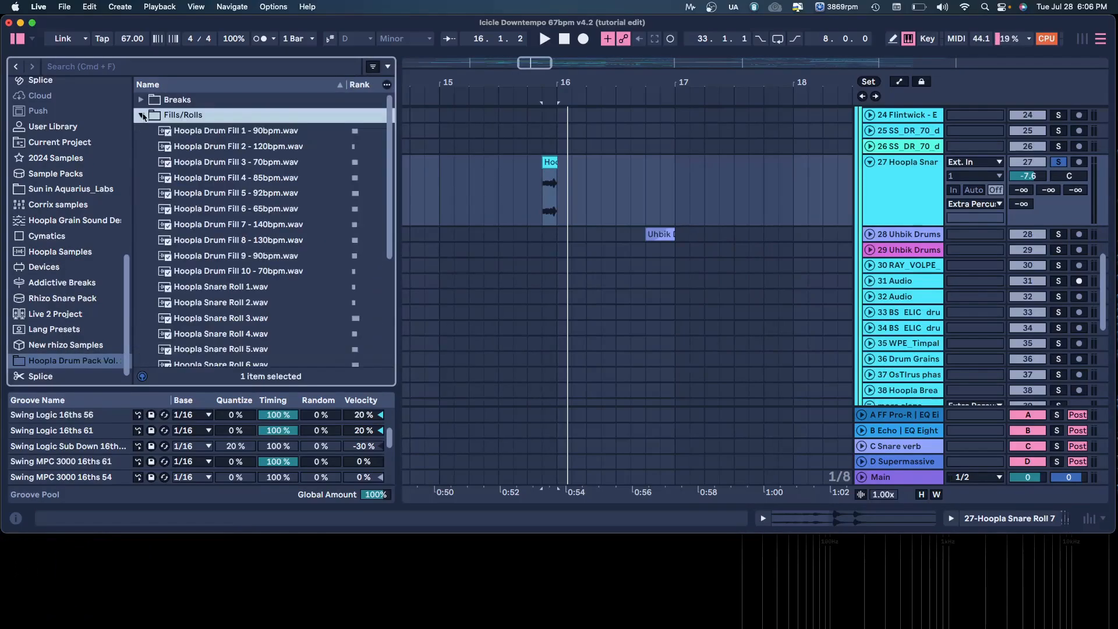
- Audition Hoopla Snare Roll 3 and Snare Rolls 5 through 14 in the Fills/Rolls folder
{"action": "scroll", "coordinate": [227, 244], "scroll_direction": "down", "scroll_amount": 5}
{"action": "left_click", "coordinate": [256, 233]}
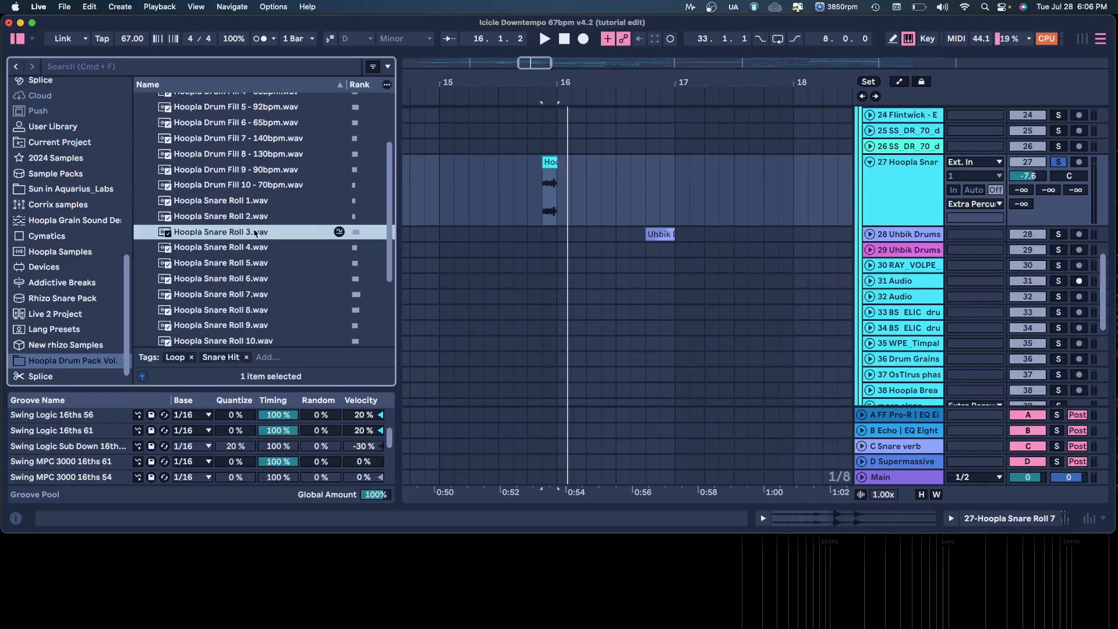
{"action": "left_click", "coordinate": [258, 264]}
{"action": "key", "text": "Down"}
{"action": "key", "text": "Down"}
{"action": "key", "text": "Down"}
{"action": "key", "text": "Down"}
{"action": "key", "text": "Down"}
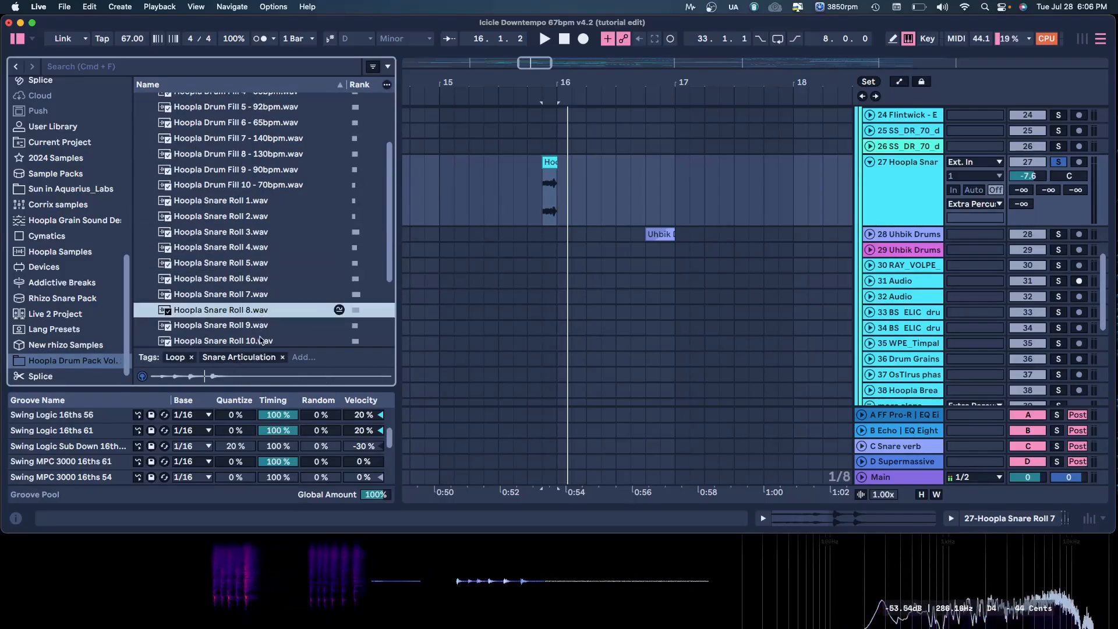
{"action": "key", "text": "Down"}
{"action": "key", "text": "Down"}
{"action": "key", "text": "Down"}
{"action": "key", "text": "Down"}
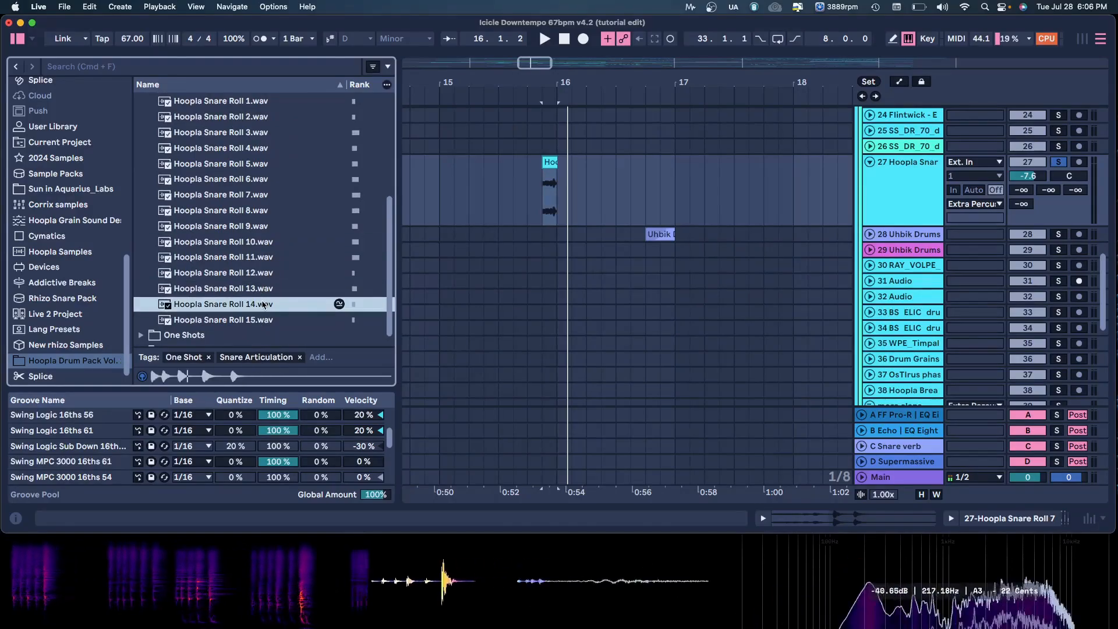
- Audition Hoopla Drum Fill 7 and Drum Fill 5, and play Hoopla Break 2 from the Breaks folder
{"action": "scroll", "coordinate": [262, 251], "scroll_direction": "up", "scroll_amount": 6}
{"action": "left_click", "coordinate": [261, 224]}
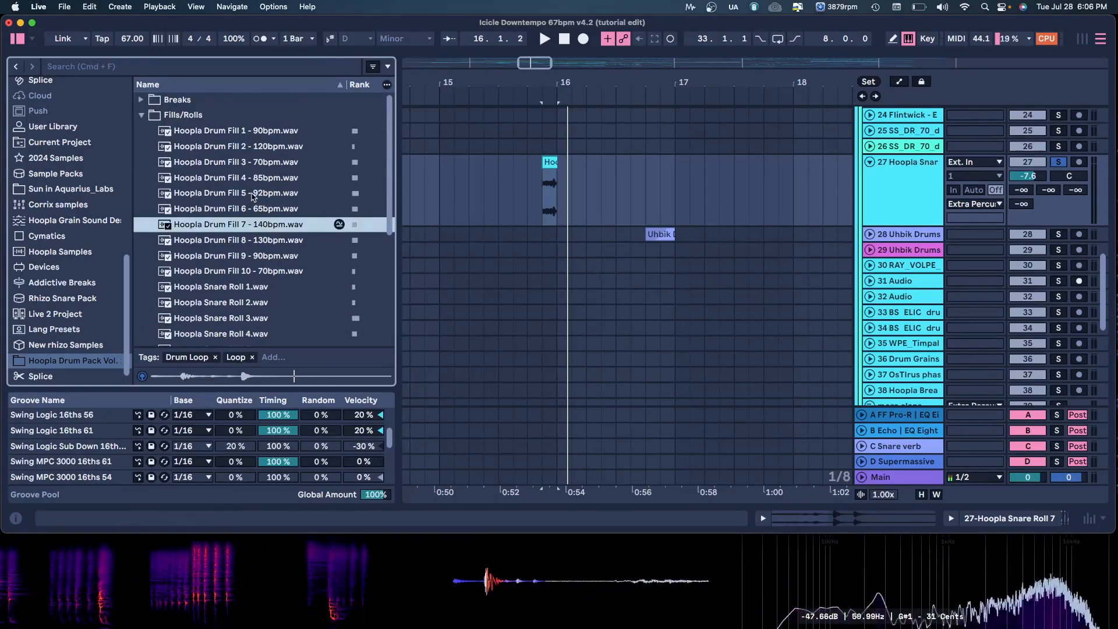
{"action": "left_click", "coordinate": [253, 194]}
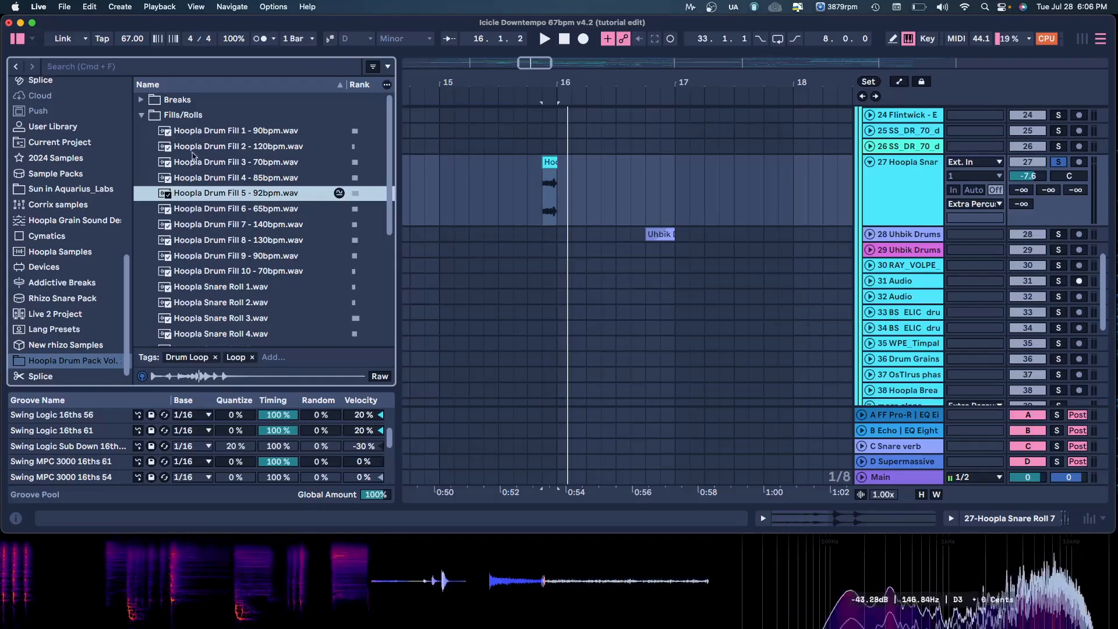
{"action": "left_click", "coordinate": [141, 114]}
{"action": "left_click", "coordinate": [141, 103]}
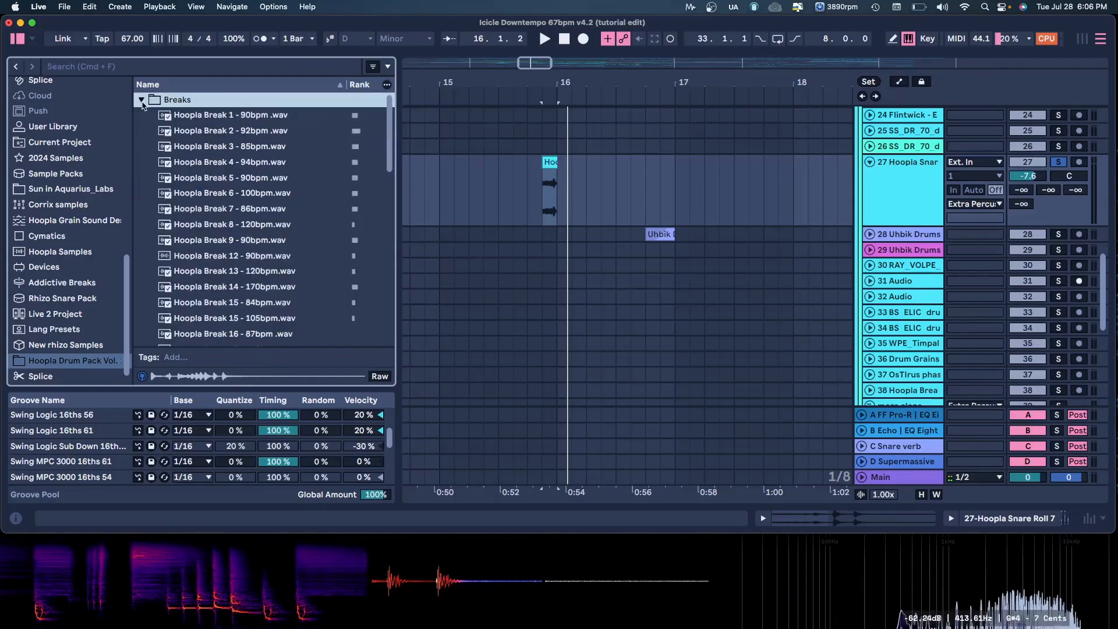
{"action": "left_click", "coordinate": [200, 134]}
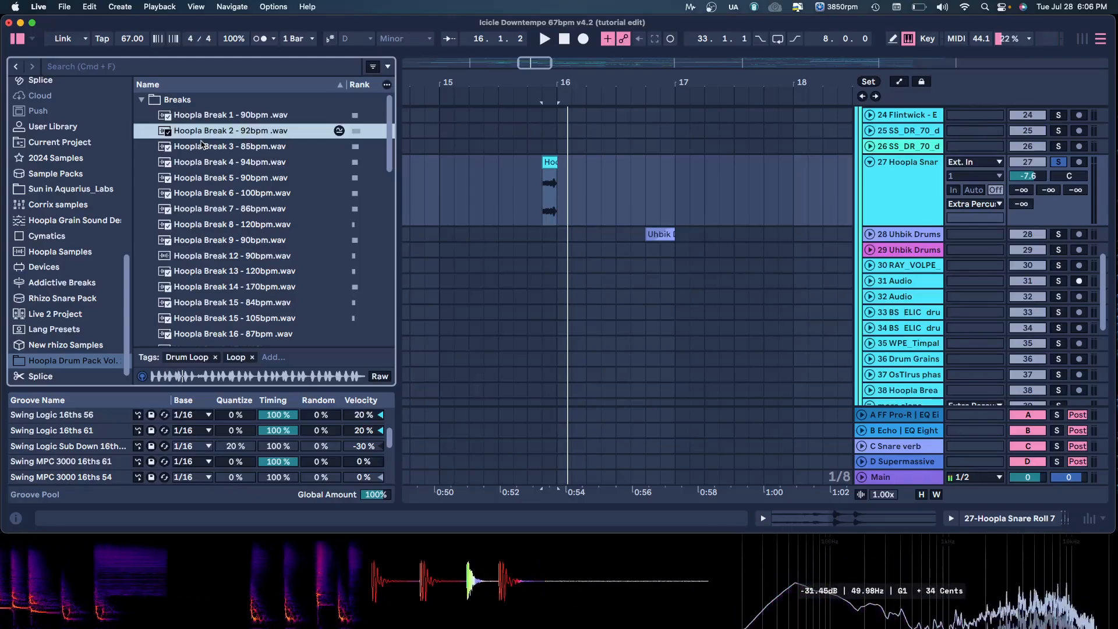
- Unfold the Kicks folder within One Shots and audition Hoopla Kick 1, Kick 5 and Kick 7
{"action": "left_click", "coordinate": [143, 102]}
{"action": "left_click", "coordinate": [141, 131]}
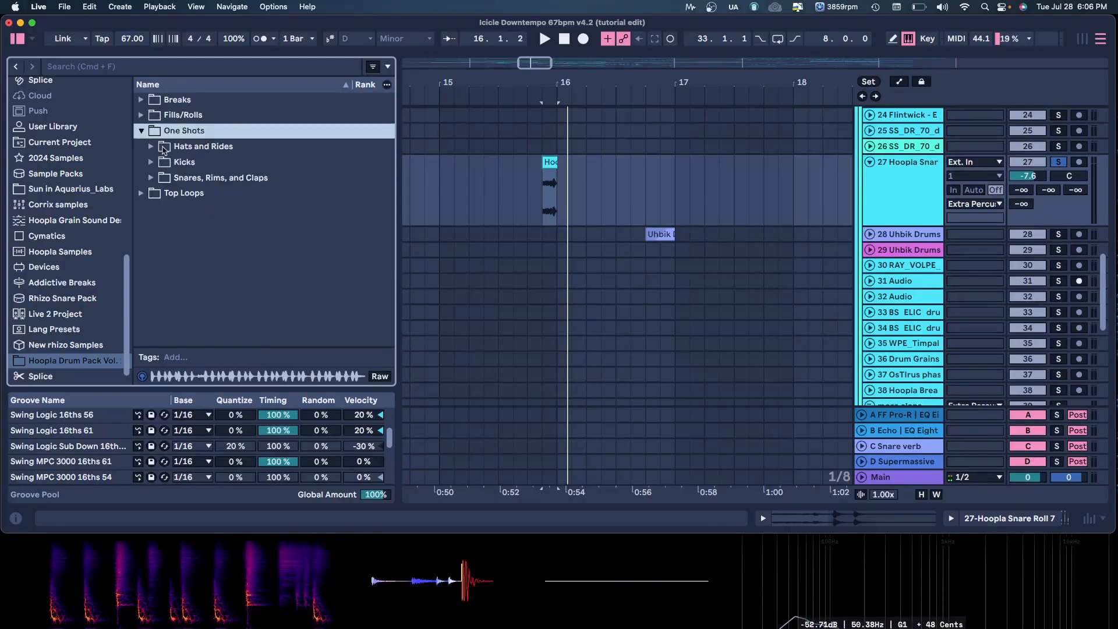
{"action": "left_click", "coordinate": [150, 161]}
{"action": "left_click", "coordinate": [189, 178]}
{"action": "left_click", "coordinate": [210, 224]}
{"action": "left_click", "coordinate": [206, 256]}
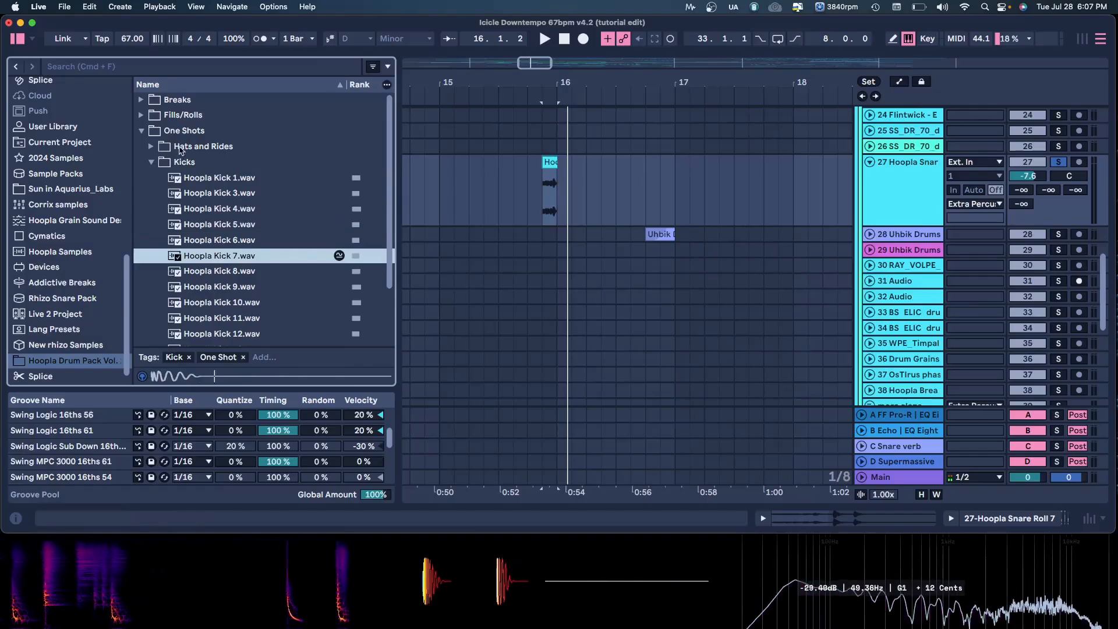
- Unfold the Snares, Rims, and Claps folder and audition several snares between Hoopla Snare 2 and Snare 8
{"action": "left_click", "coordinate": [150, 162]}
{"action": "left_click", "coordinate": [152, 178]}
{"action": "scroll", "coordinate": [201, 242], "scroll_direction": "down", "scroll_amount": 5}
{"action": "left_click", "coordinate": [214, 234]}
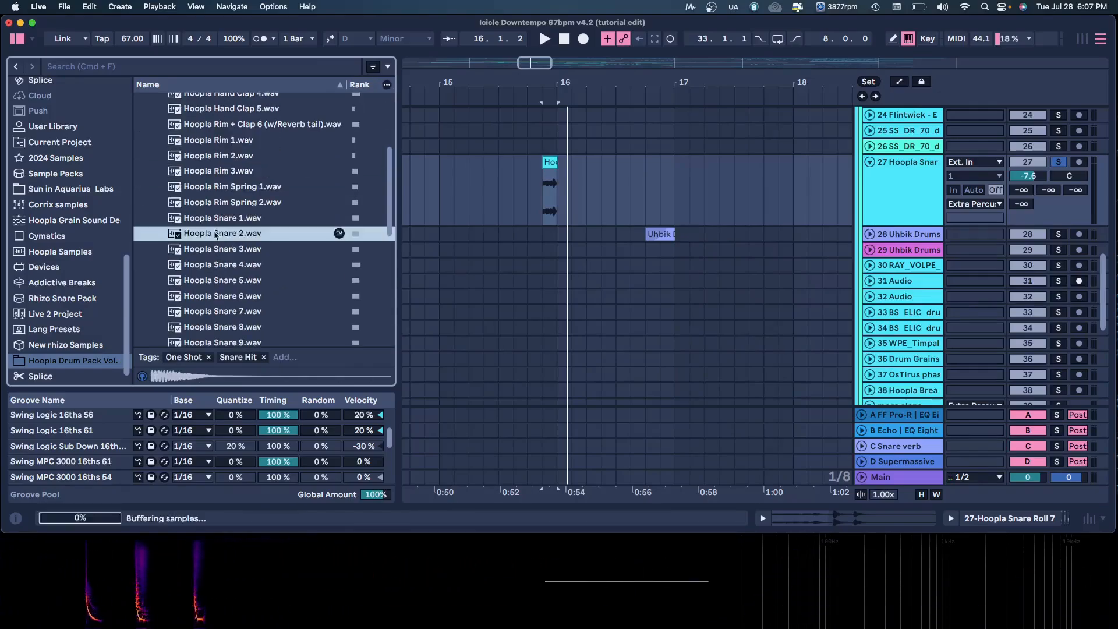
{"action": "left_click", "coordinate": [215, 251]}
{"action": "left_click", "coordinate": [219, 301]}
{"action": "left_click", "coordinate": [213, 327]}
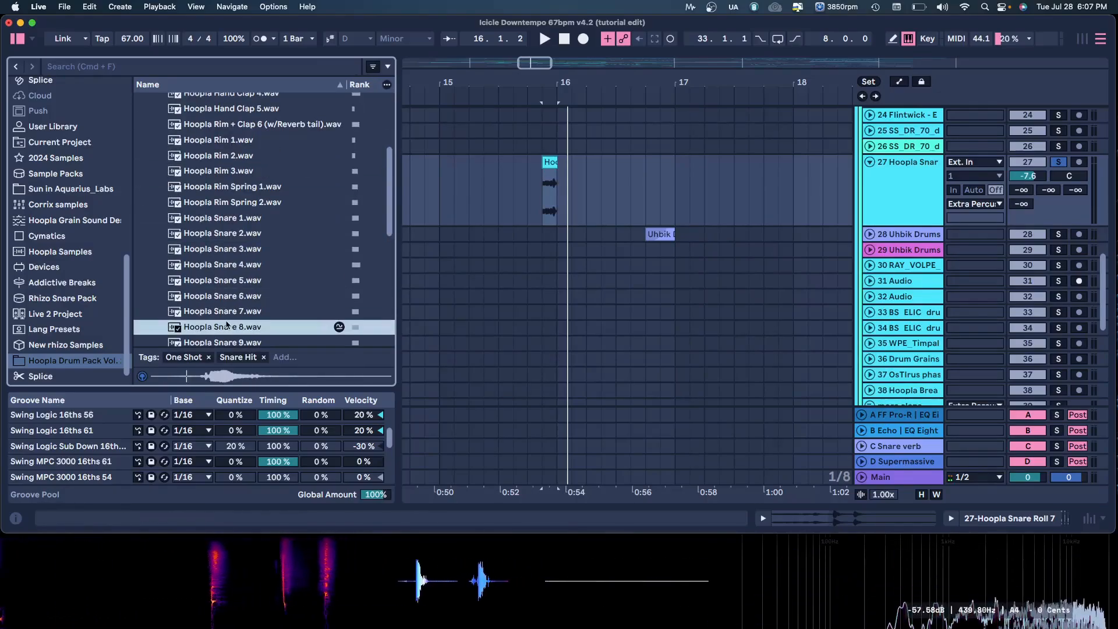
- Open the Serum 2 instrument window of track 10 and move it to the middle of the screen
{"action": "left_click", "coordinate": [583, 249]}
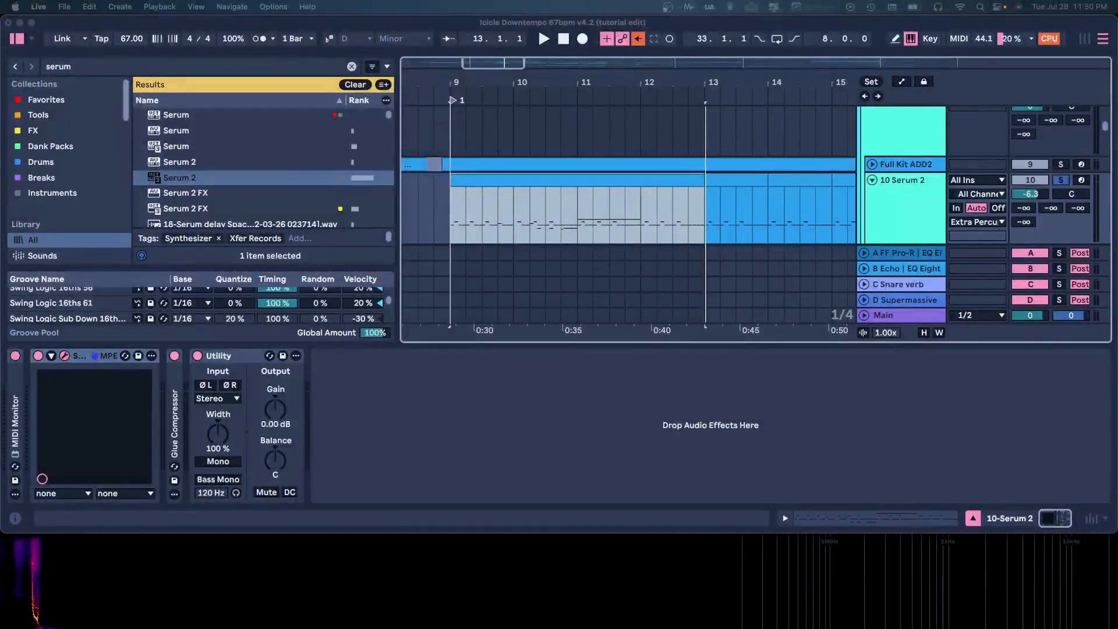
{"action": "left_click", "coordinate": [507, 183]}
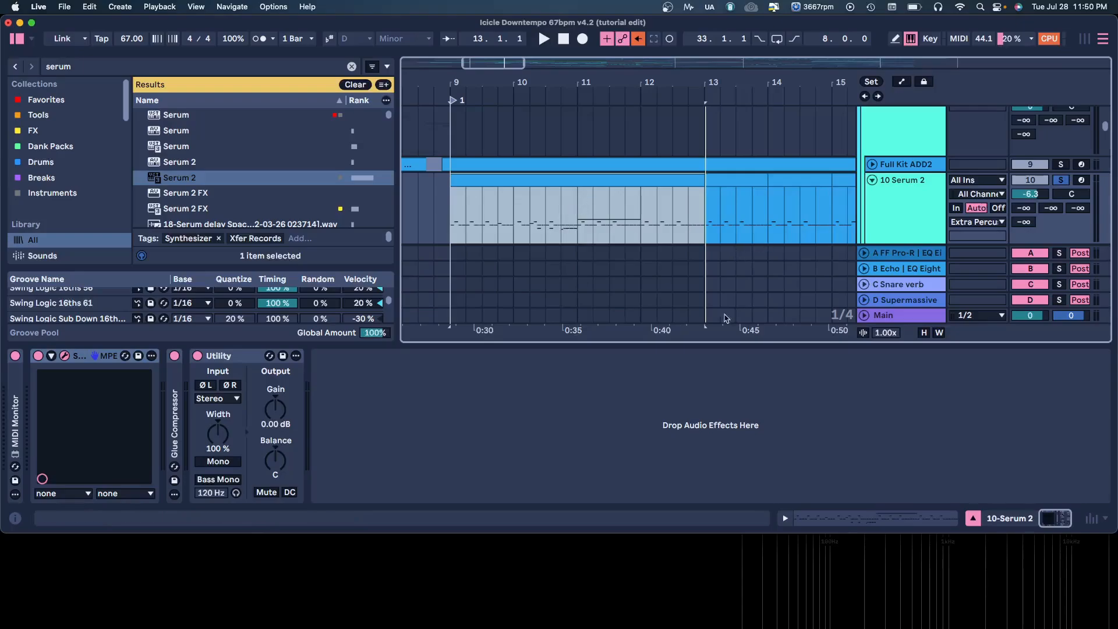
{"action": "left_click", "coordinate": [65, 356]}
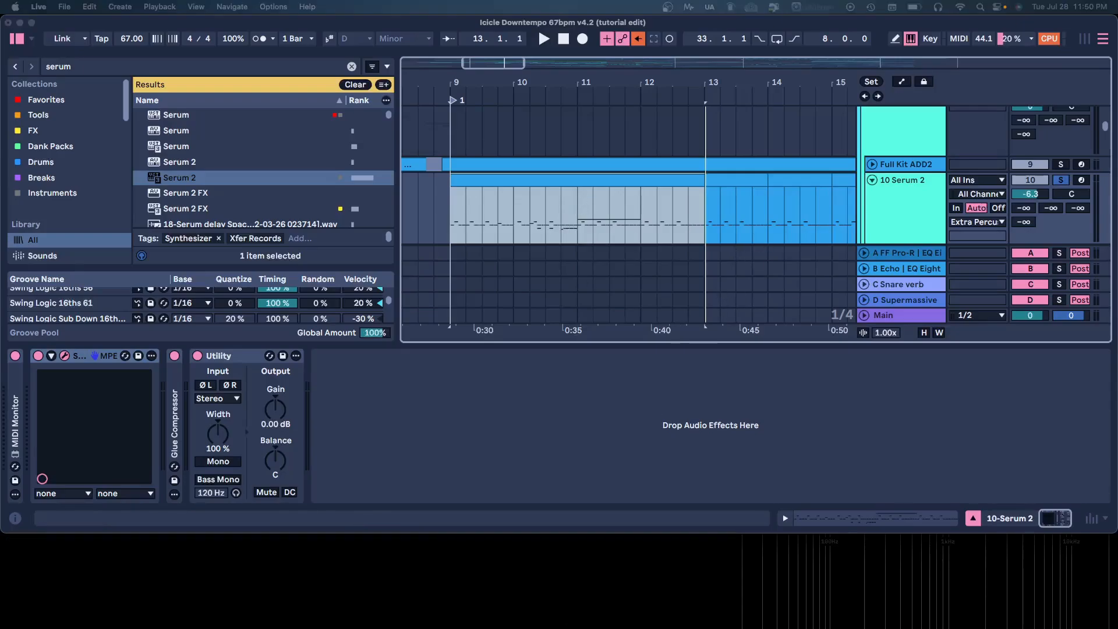
{"action": "left_click_drag", "start_coordinate": [64, 238], "coordinate": [582, 53]}
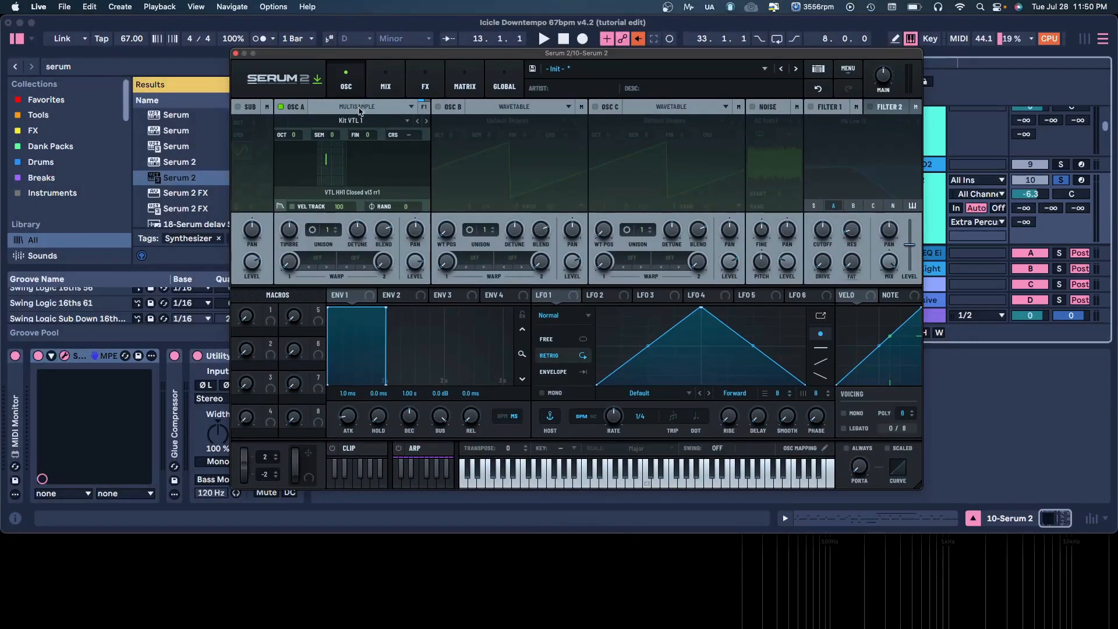
- Examine oscillator A's type options and the factory acoustic drum multisamples, and close the Serum 2 window
{"action": "left_click", "coordinate": [360, 109]}
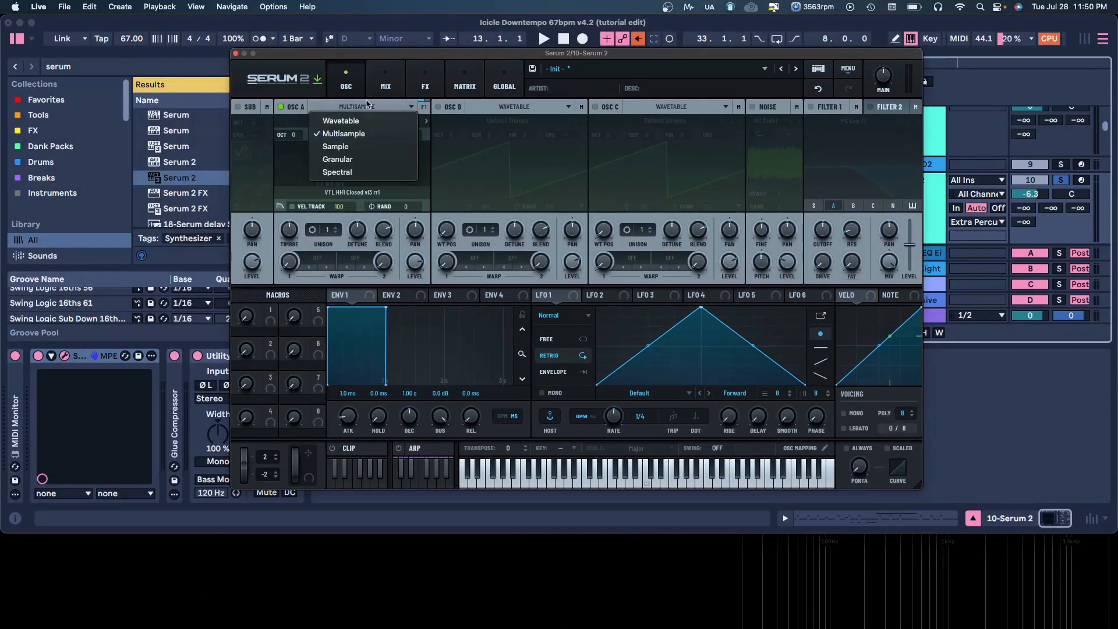
{"action": "left_click", "coordinate": [367, 105]}
{"action": "left_click", "coordinate": [368, 120]}
{"action": "mouse_move", "coordinate": [362, 135]}
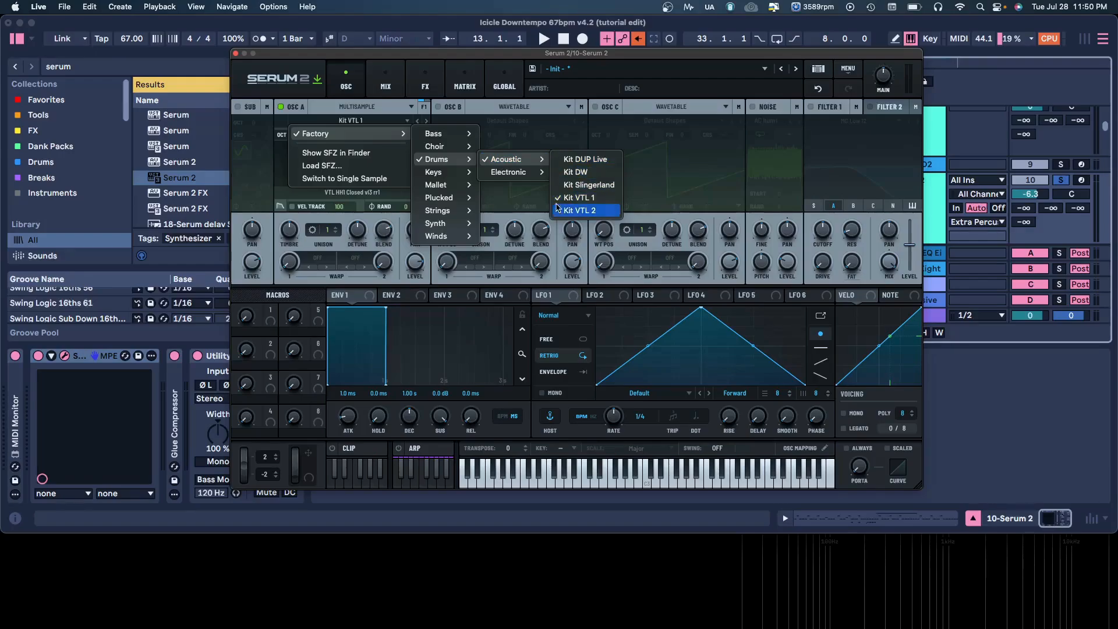
{"action": "left_click", "coordinate": [356, 106]}
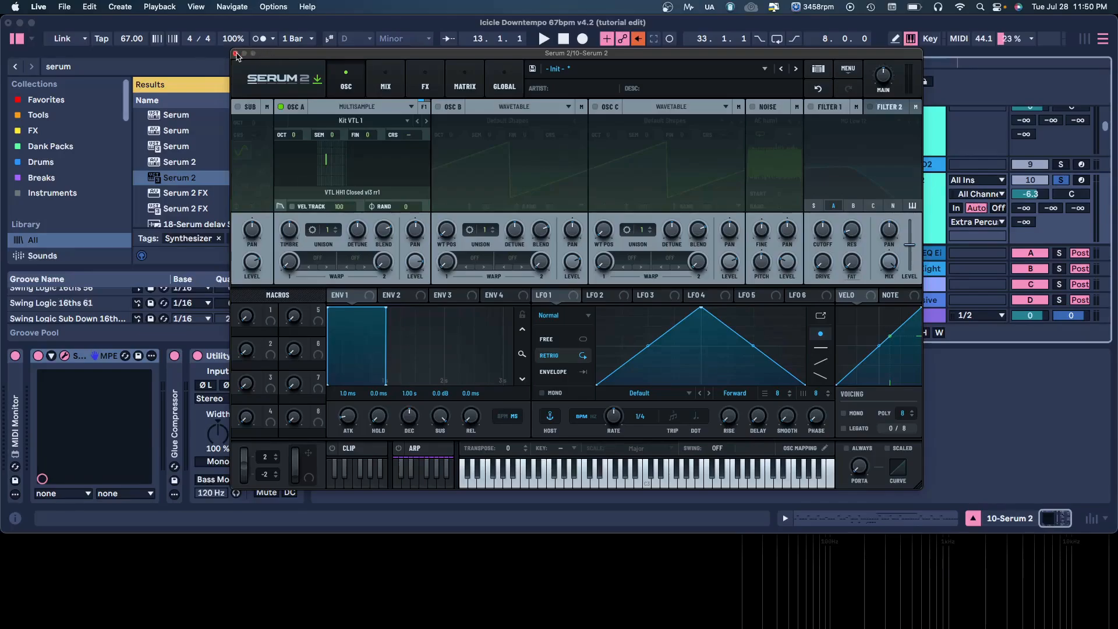
{"action": "left_click", "coordinate": [236, 54]}
- Open the Serum 2 clip's MIDI notes and examine the drum pattern, selecting the F#1 note at 1.1.4
{"action": "double_click", "coordinate": [574, 176]}
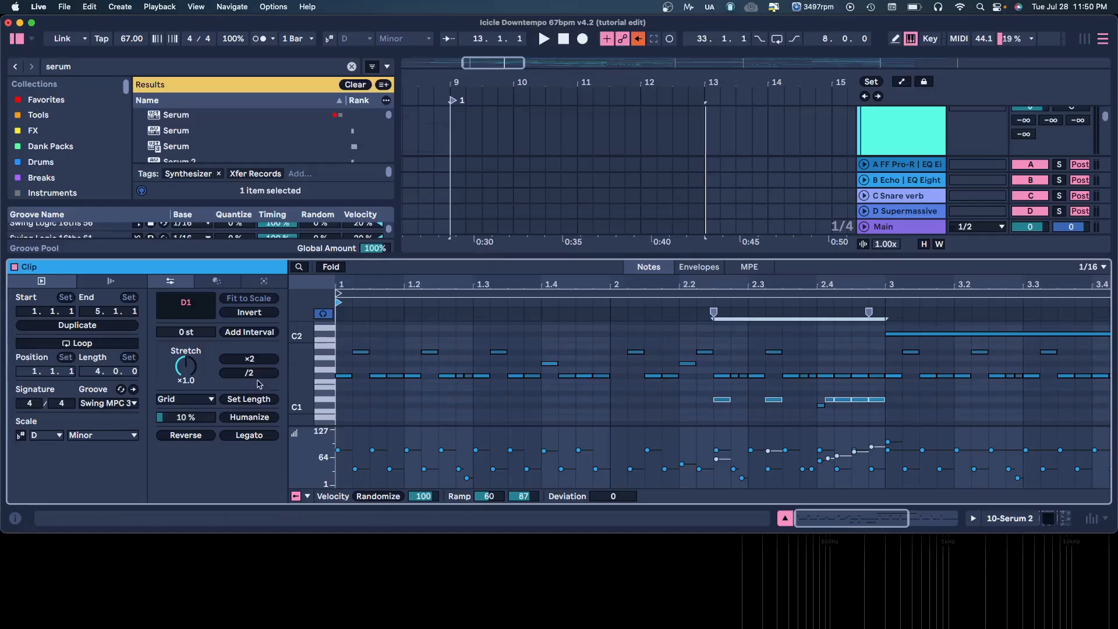
{"action": "mouse_move", "coordinate": [300, 375]}
{"action": "left_mouse_down"}
{"action": "mouse_move", "coordinate": [330, 376]}
{"action": "mouse_move", "coordinate": [312, 376]}
{"action": "left_mouse_up"}
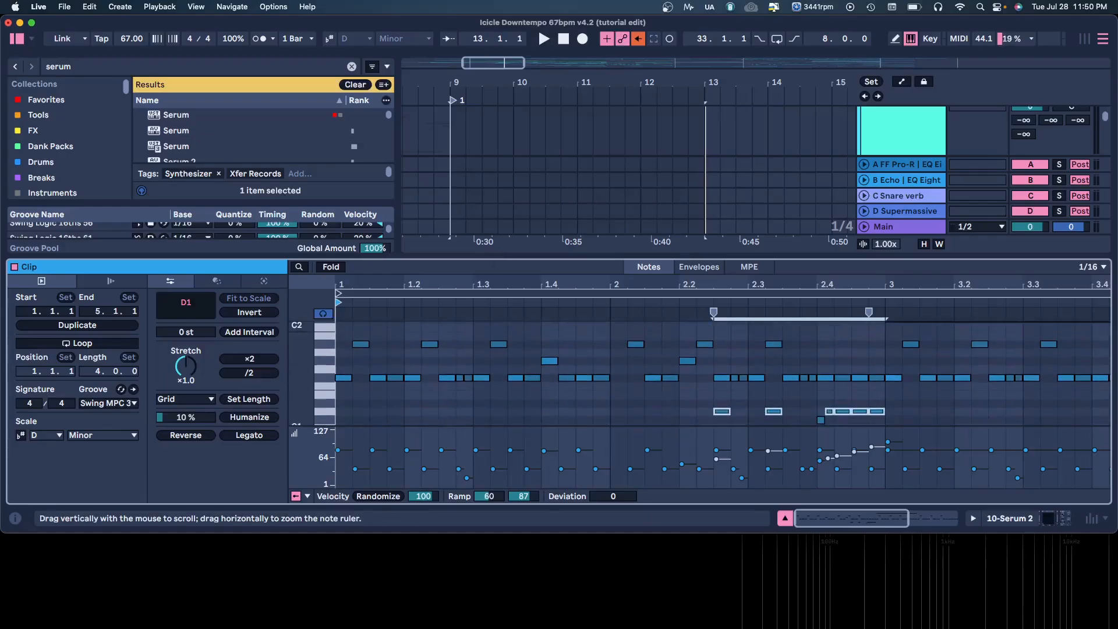
{"action": "scroll", "coordinate": [406, 375], "scroll_direction": "down", "scroll_amount": 3}
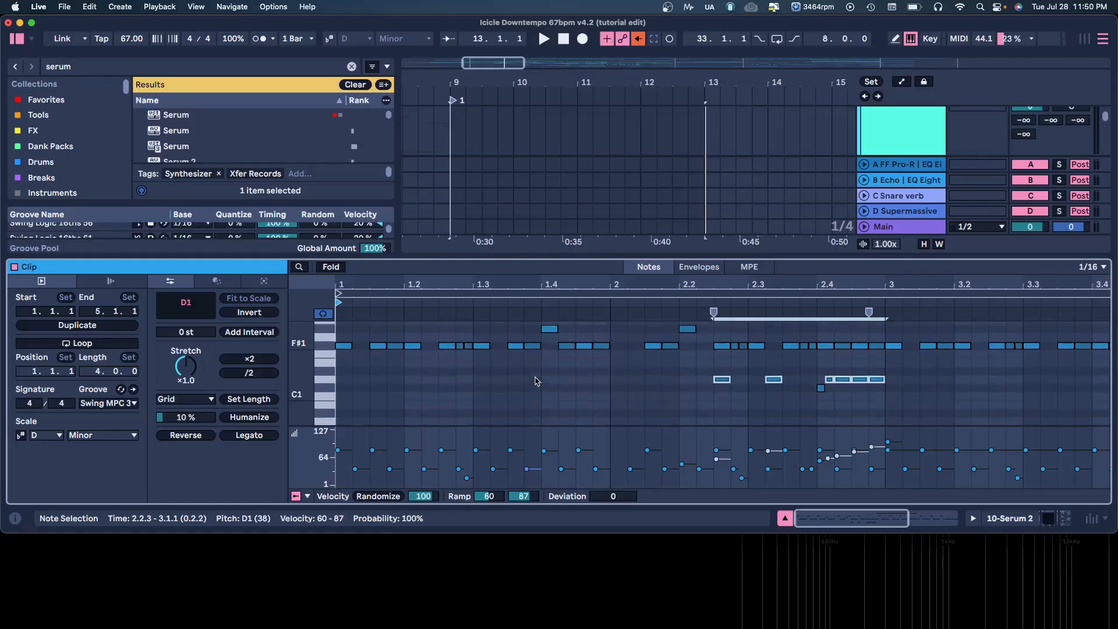
{"action": "left_click", "coordinate": [395, 348]}
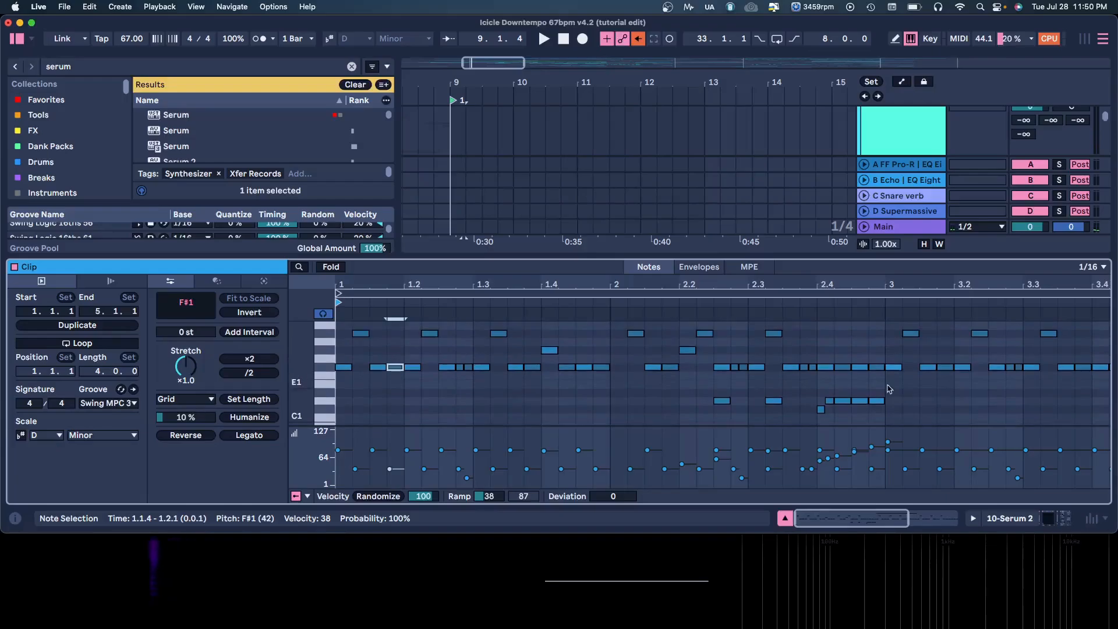
{"action": "scroll", "coordinate": [821, 397], "scroll_direction": "up", "scroll_amount": 1}
{"action": "scroll", "coordinate": [822, 399], "scroll_direction": "up", "scroll_amount": 1}
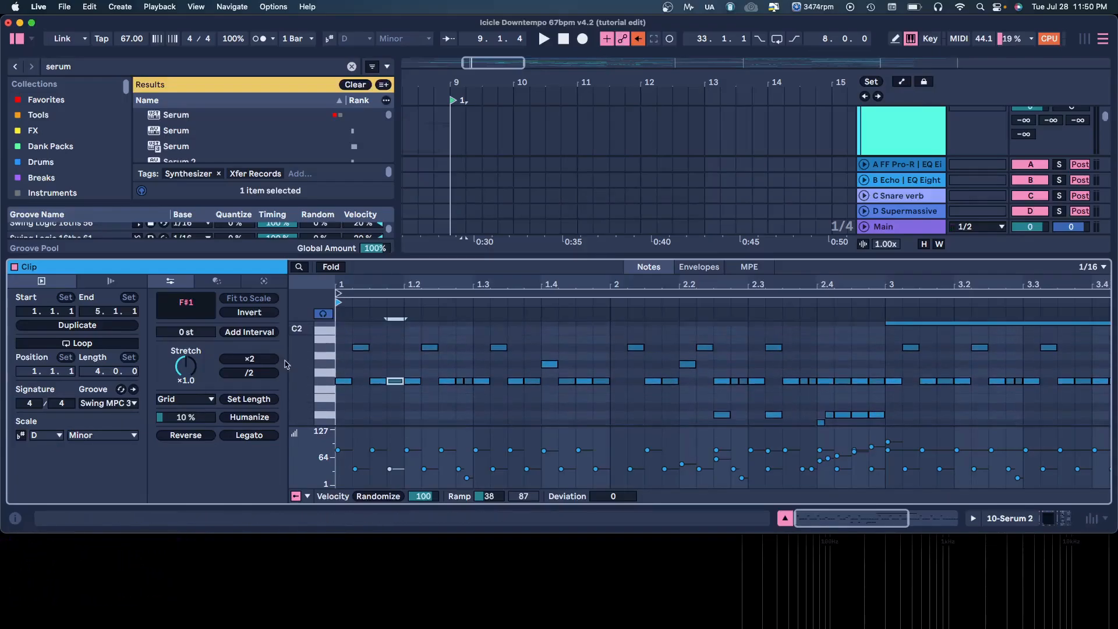
- Audition the A#1, F#1, D1 and C#1 drum sounds and select their notes in the clip
{"action": "left_click", "coordinate": [324, 349]}
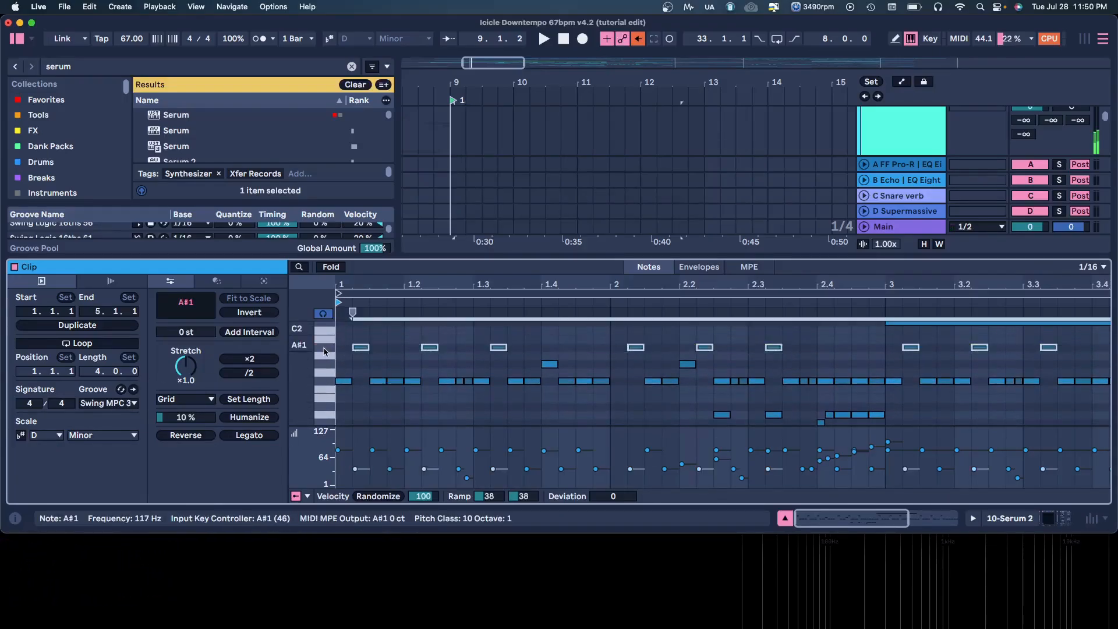
{"action": "left_click", "coordinate": [319, 382]}
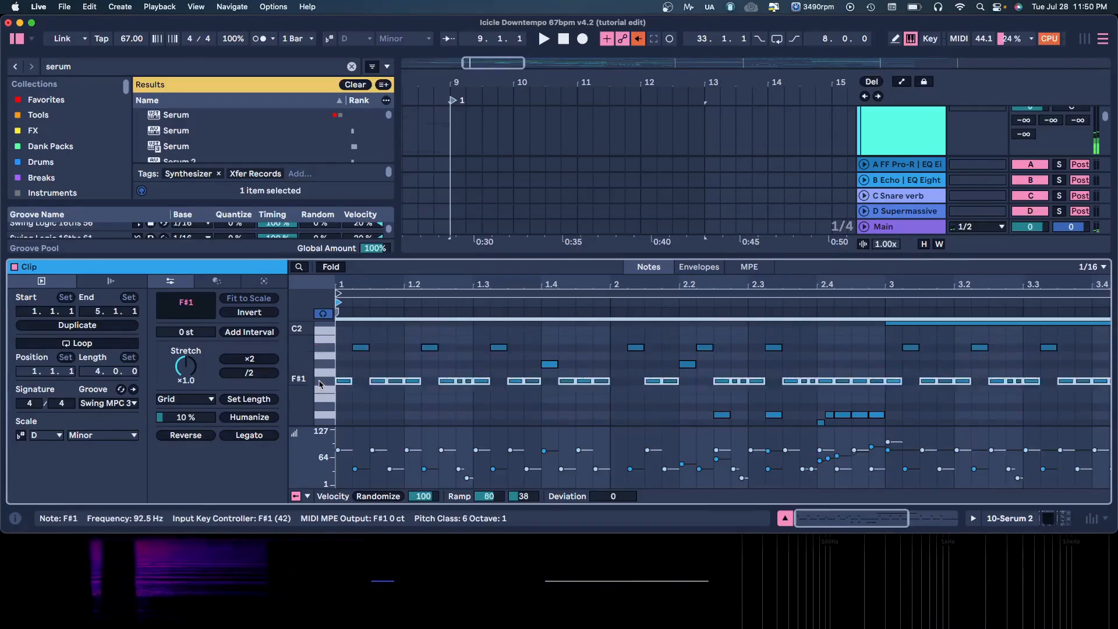
{"action": "left_click", "coordinate": [323, 418]}
{"action": "left_click", "coordinate": [323, 418]}
{"action": "left_click", "coordinate": [323, 418]}
{"action": "left_click", "coordinate": [323, 419]}
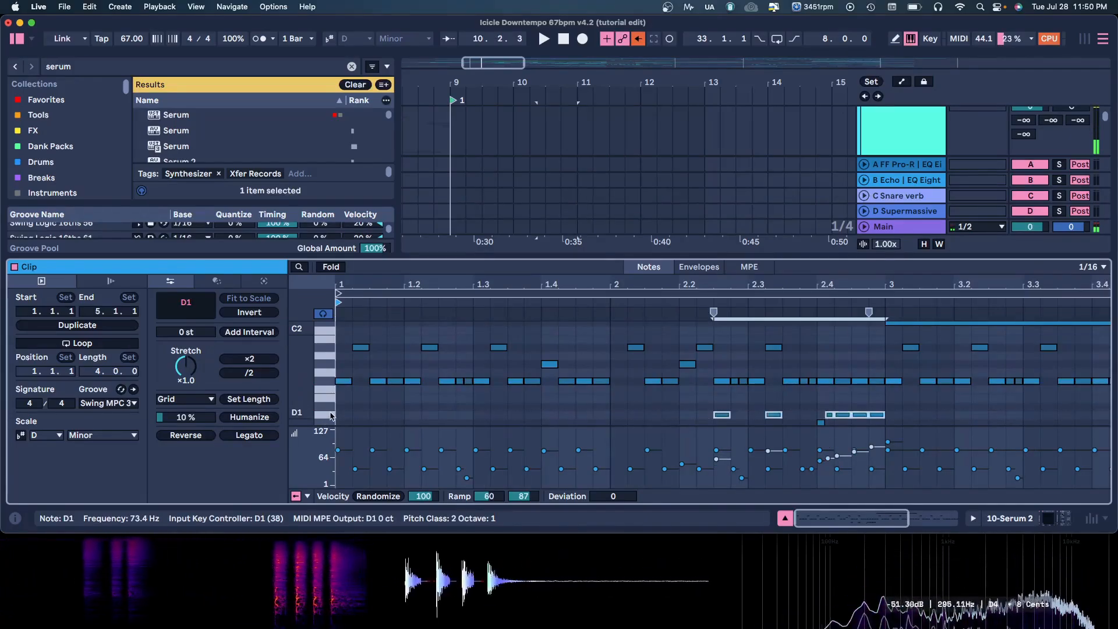
{"action": "left_click_drag", "start_coordinate": [301, 423], "coordinate": [301, 387]}
{"action": "left_click", "coordinate": [323, 388]}
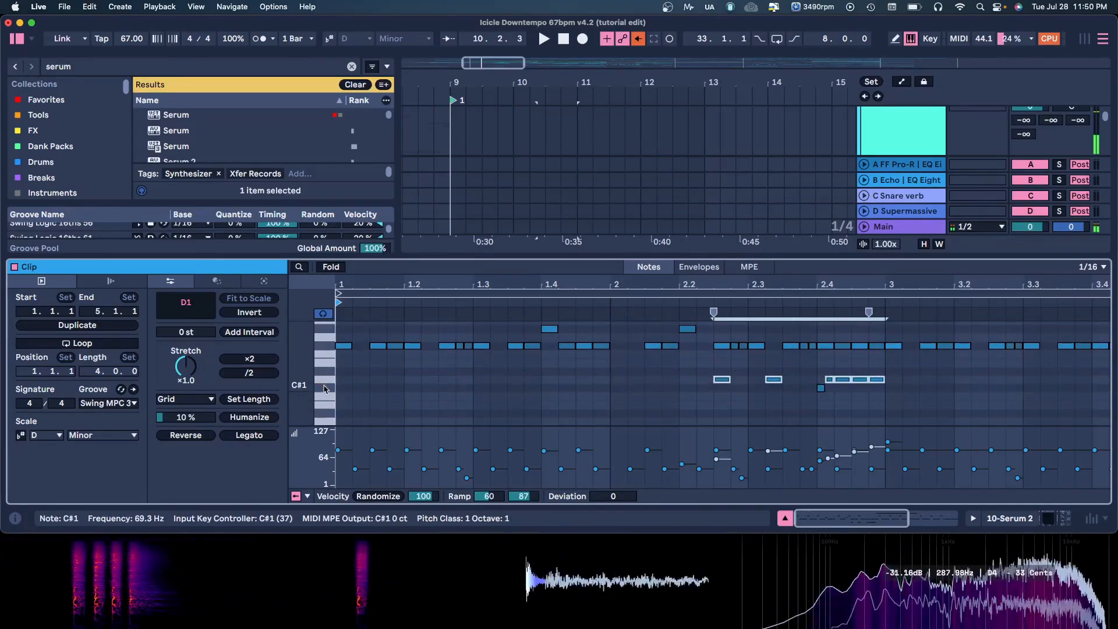
- Show the full four-bar length of the Serum 2 pattern, examine its note rows, and hide the clip editor
{"action": "left_click_drag", "start_coordinate": [590, 282], "coordinate": [565, 241]}
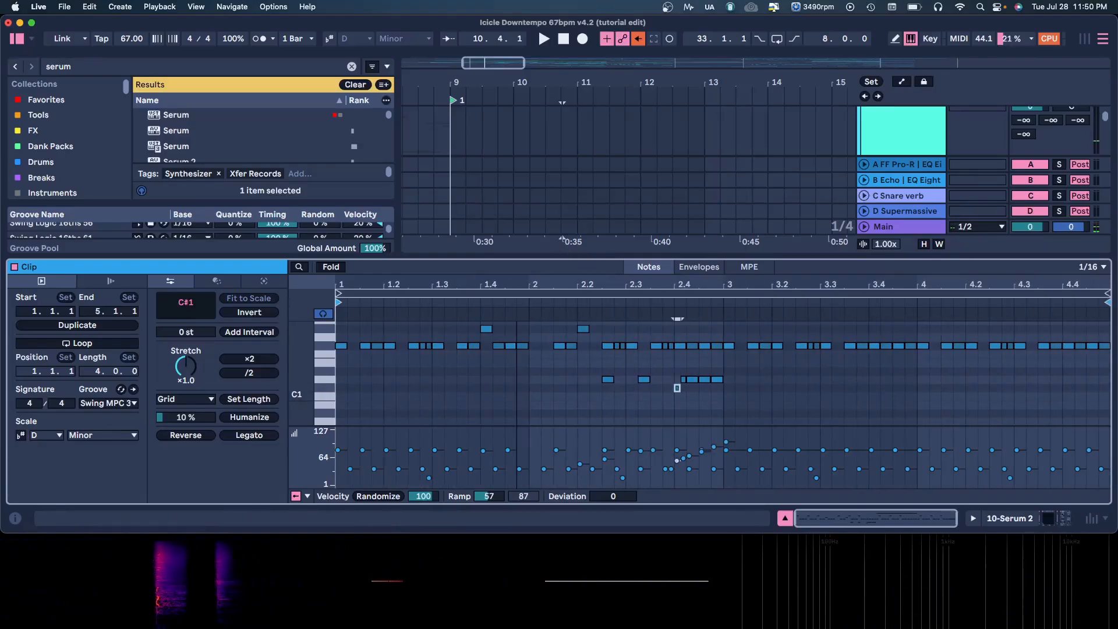
{"action": "scroll", "coordinate": [581, 399], "scroll_direction": "up", "scroll_amount": 5}
{"action": "scroll", "coordinate": [584, 402], "scroll_direction": "down", "scroll_amount": 3}
{"action": "scroll", "coordinate": [585, 401], "scroll_direction": "down", "scroll_amount": 3}
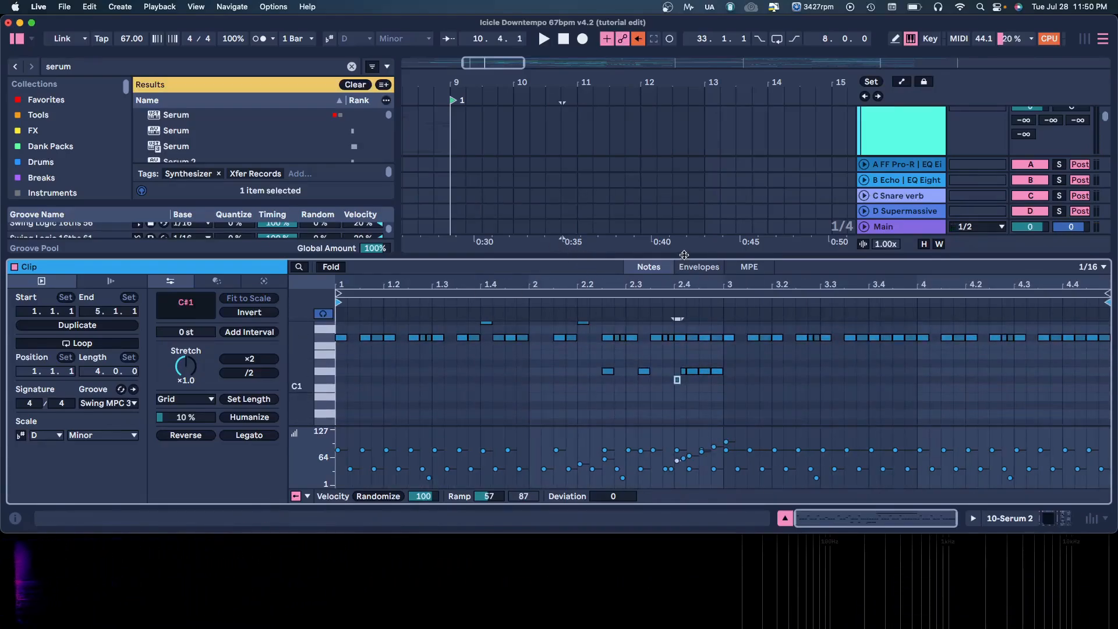
{"action": "scroll", "coordinate": [652, 337], "scroll_direction": "up", "scroll_amount": 1}
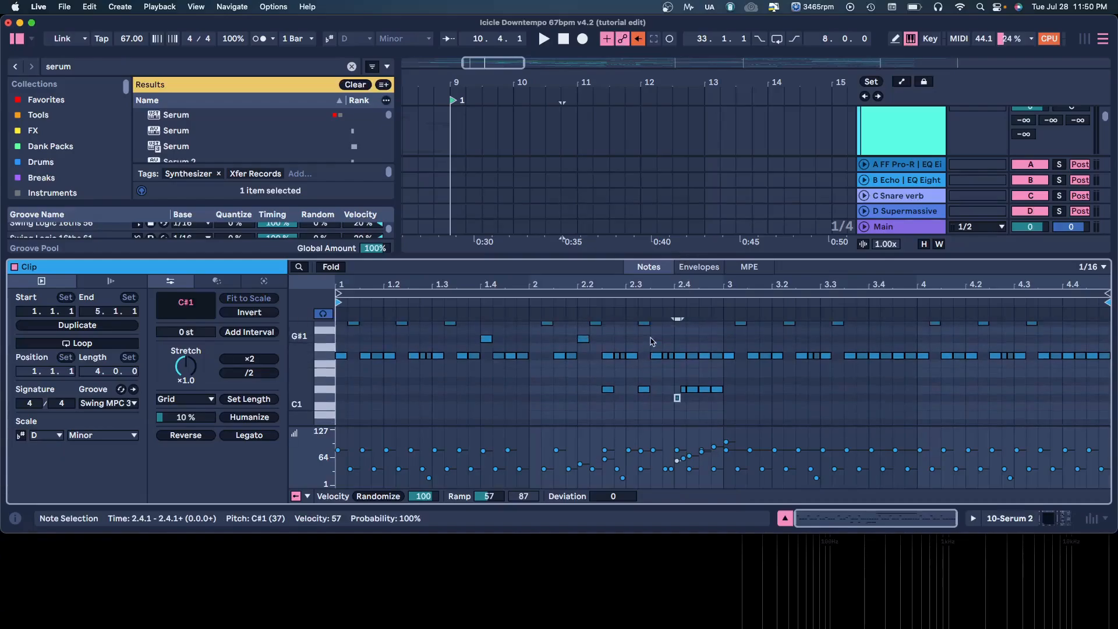
{"action": "key", "text": "alt+super+l"}
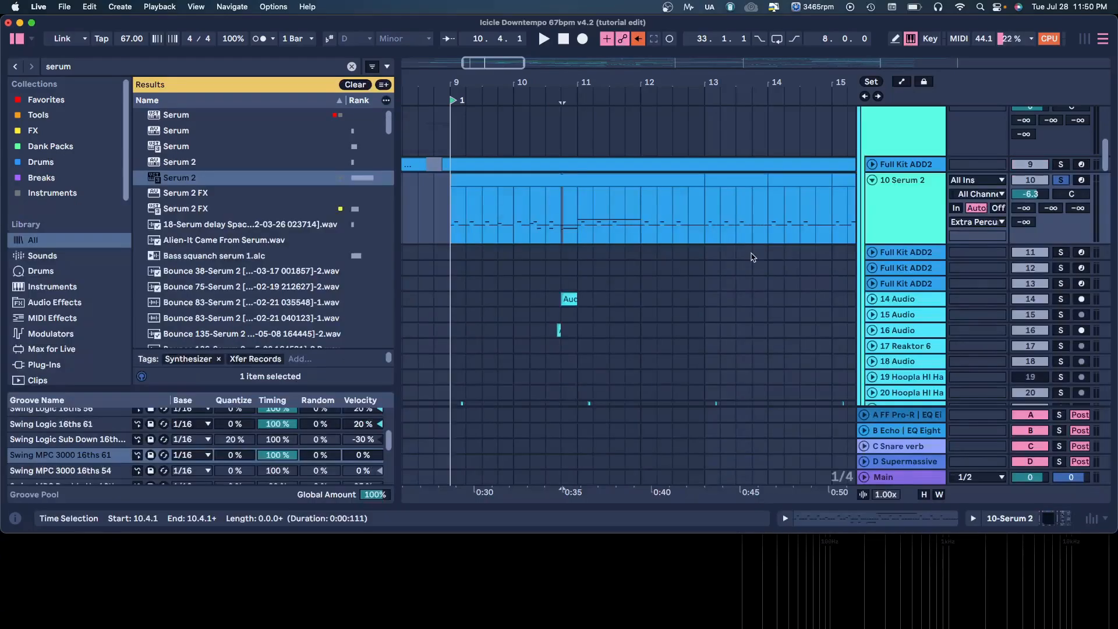
- Play the arrangement from bar 9 and switch oscillator A's multisample in Serum 2 to Kit VTL 2
{"action": "key", "text": "space"}
{"action": "scroll", "coordinate": [921, 206], "scroll_direction": "up", "scroll_amount": 2}
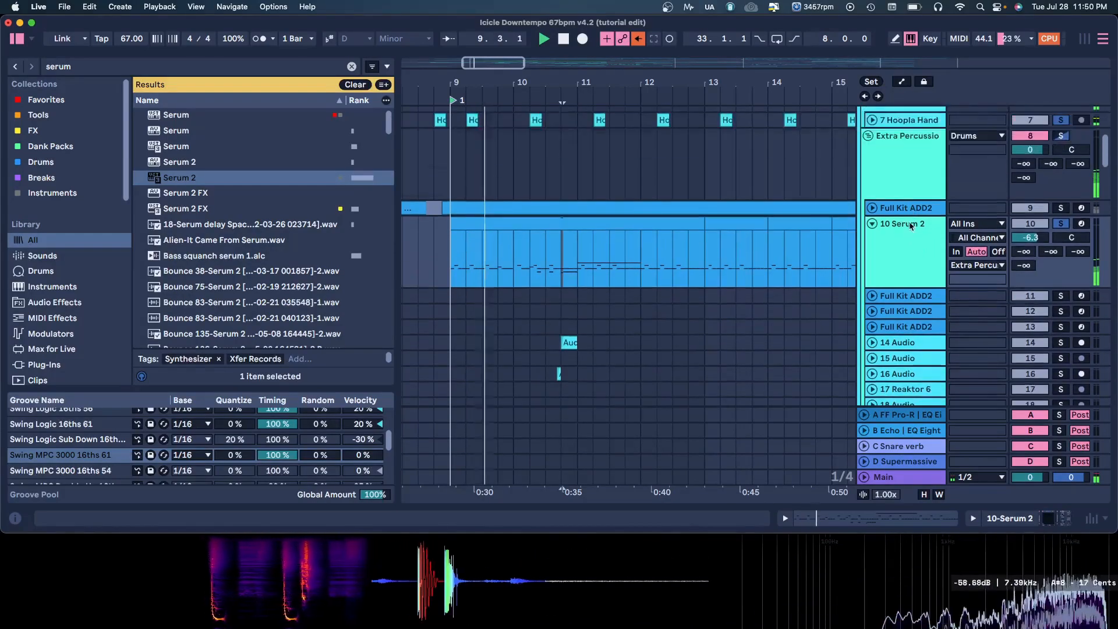
{"action": "double_click", "coordinate": [913, 224]}
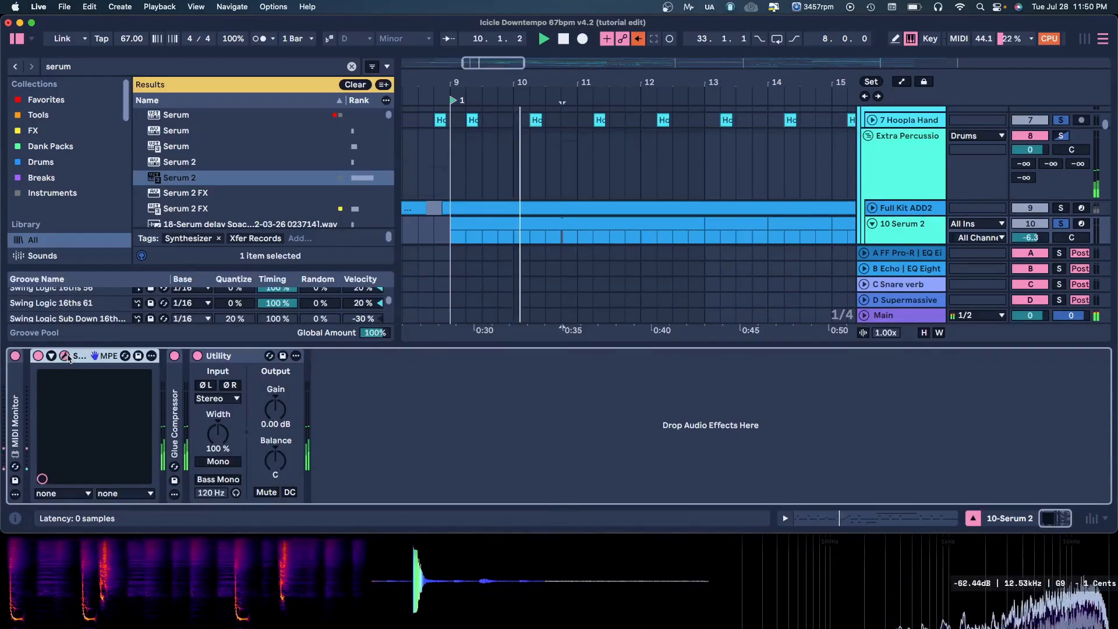
{"action": "key", "text": "alt+super+p"}
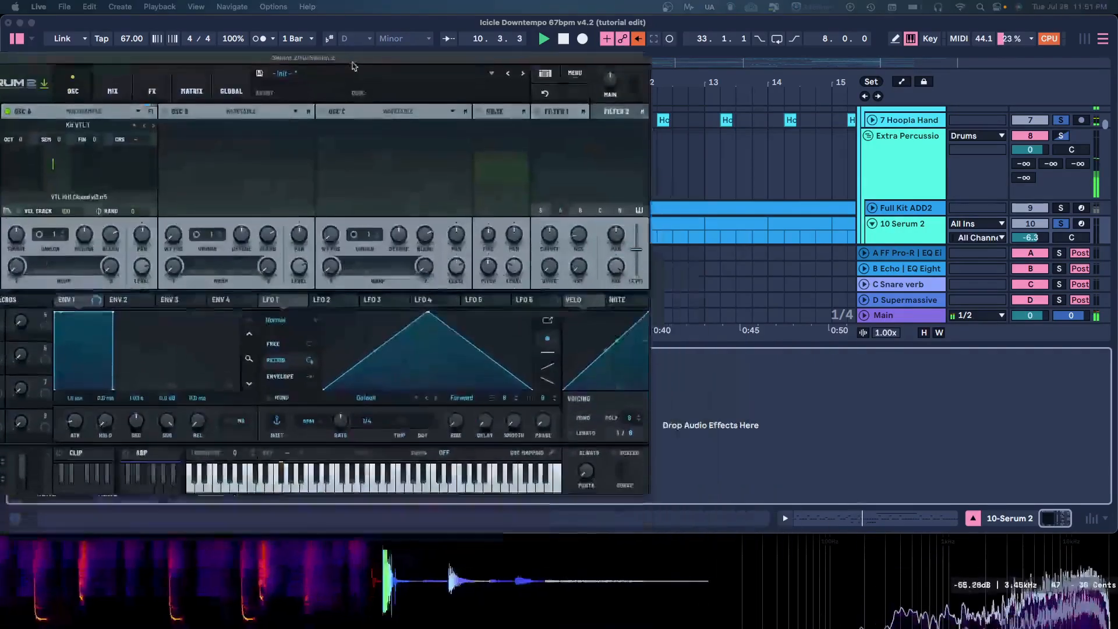
{"action": "left_click_drag", "start_coordinate": [353, 59], "coordinate": [627, 40]}
{"action": "left_click", "coordinate": [429, 106]}
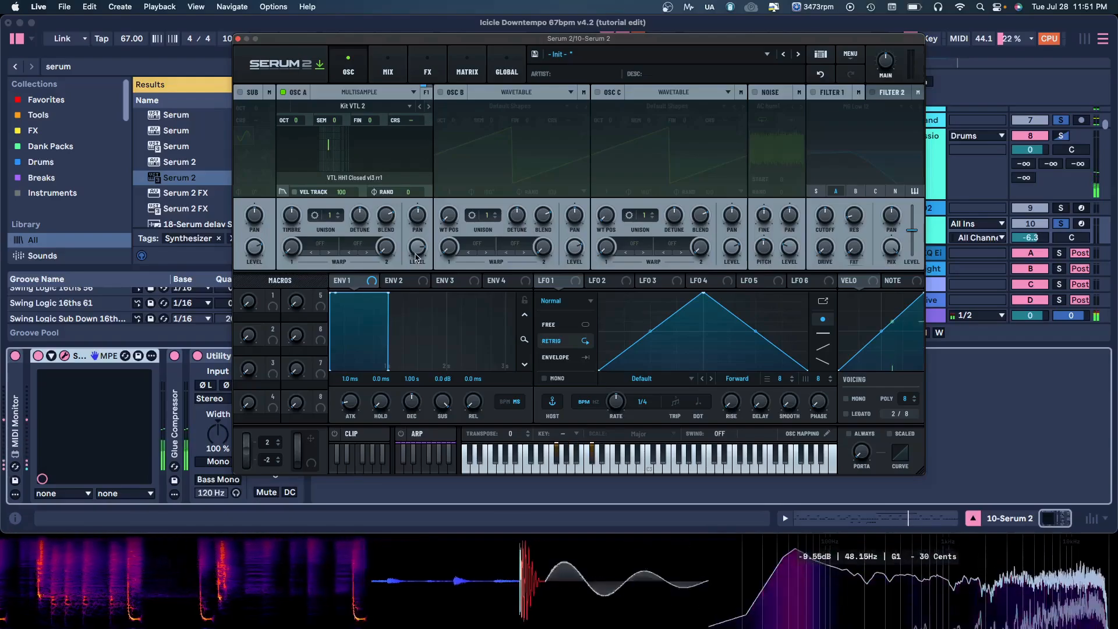
- Switch oscillator A's multisample through Kit Slingerland to Kit DW and close the Serum 2 window
{"action": "left_click_drag", "start_coordinate": [416, 257], "coordinate": [417, 254]}
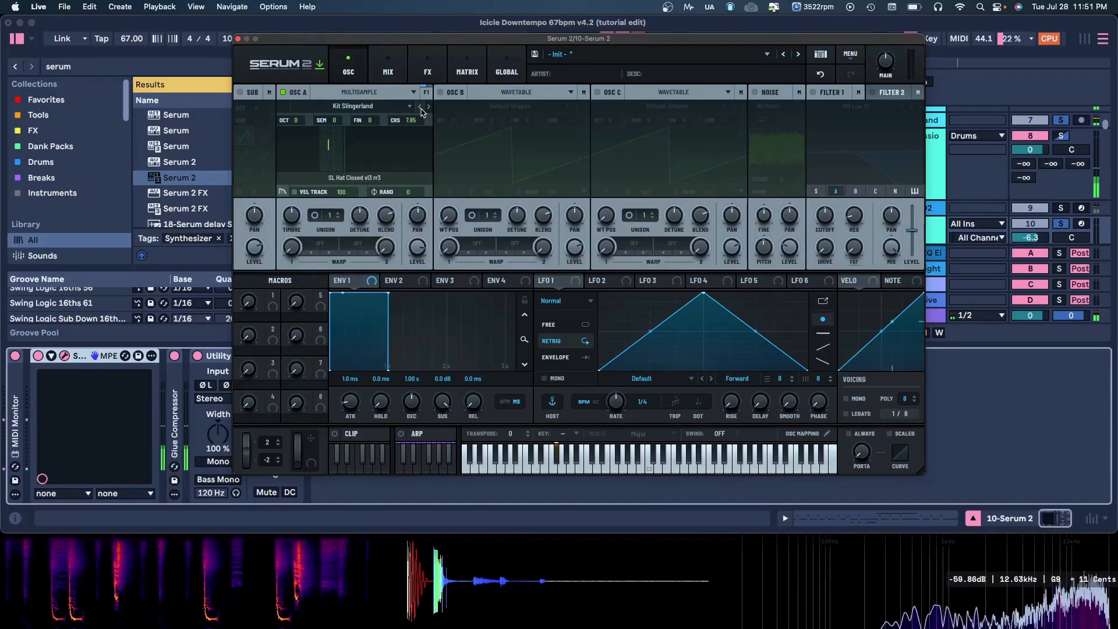
{"action": "left_click", "coordinate": [419, 106]}
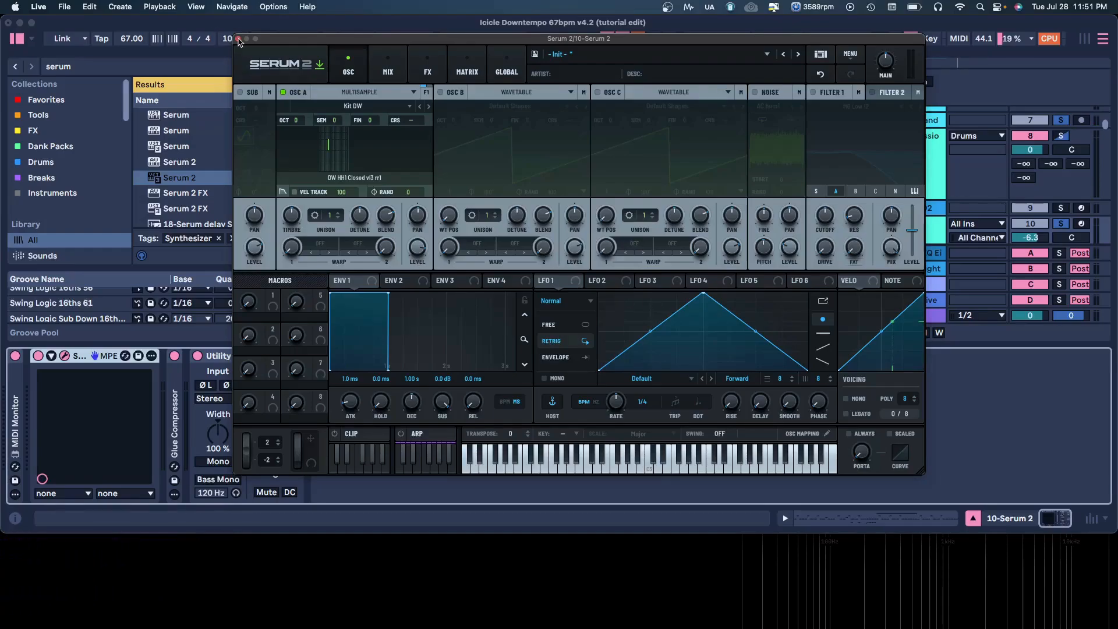
{"action": "left_click", "coordinate": [238, 39]}
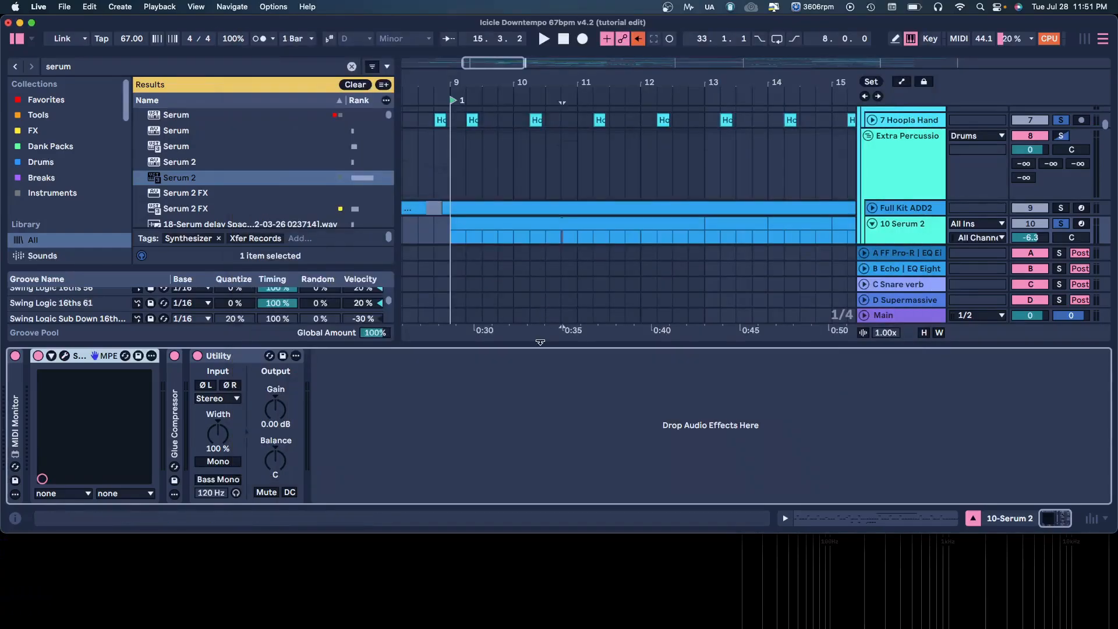
- Hide the device view and fold the 10 Serum 2 track in the arrangement
{"action": "key", "text": "alt+super+l"}
{"action": "left_click", "coordinate": [906, 228]}
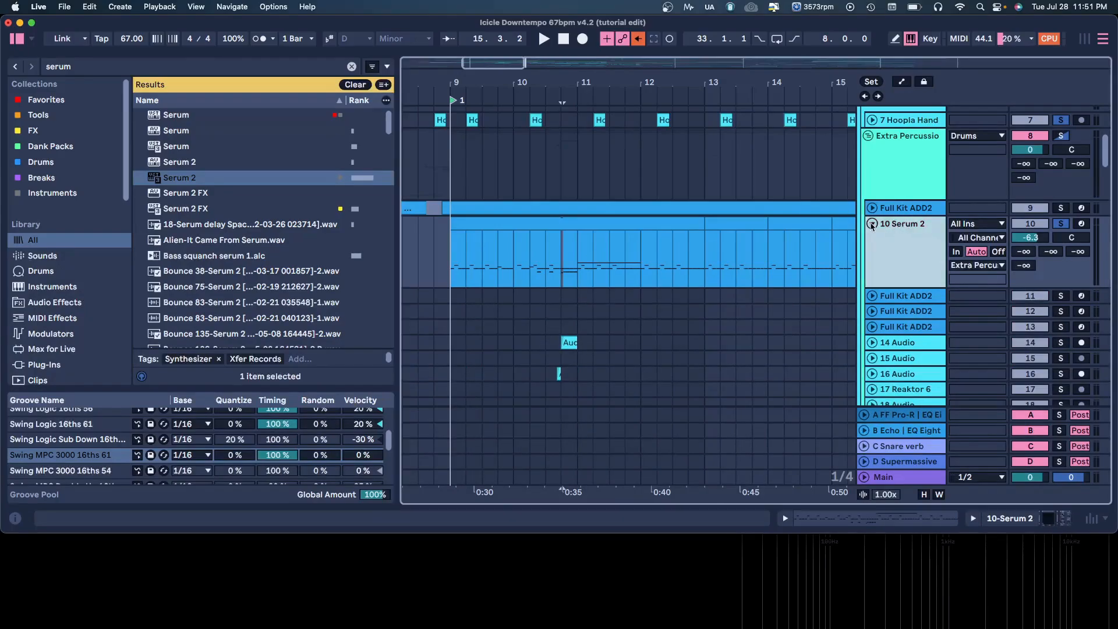
{"action": "left_click", "coordinate": [871, 224]}
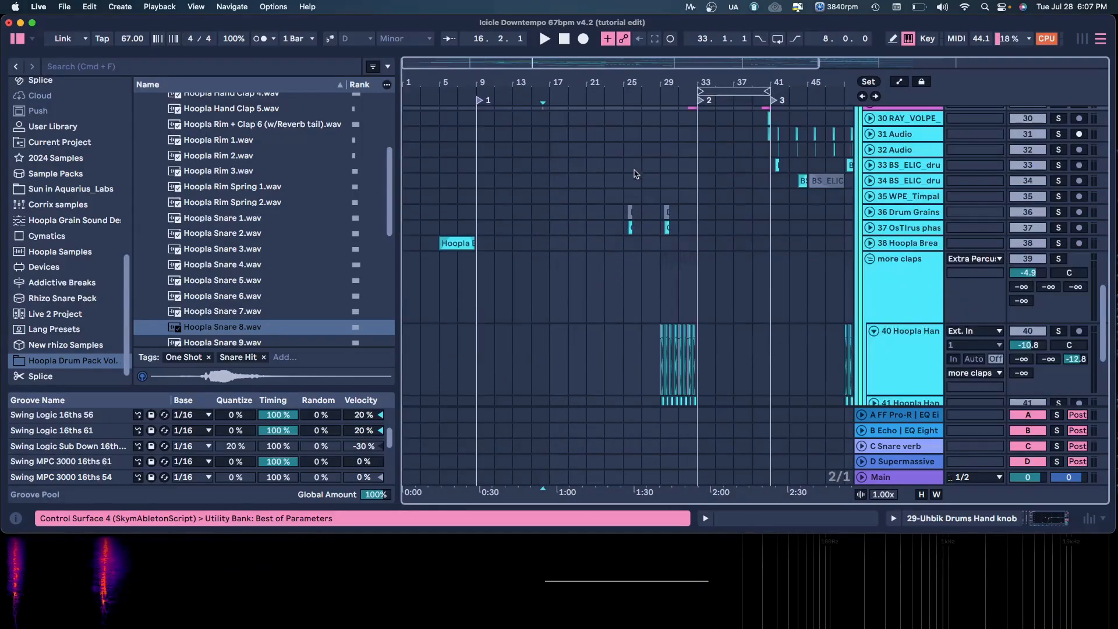
- Fold the expanded Full Kit ADD2 track and collapse the Extra Percussion group
{"action": "scroll", "coordinate": [636, 174], "scroll_direction": "up", "scroll_amount": 15}
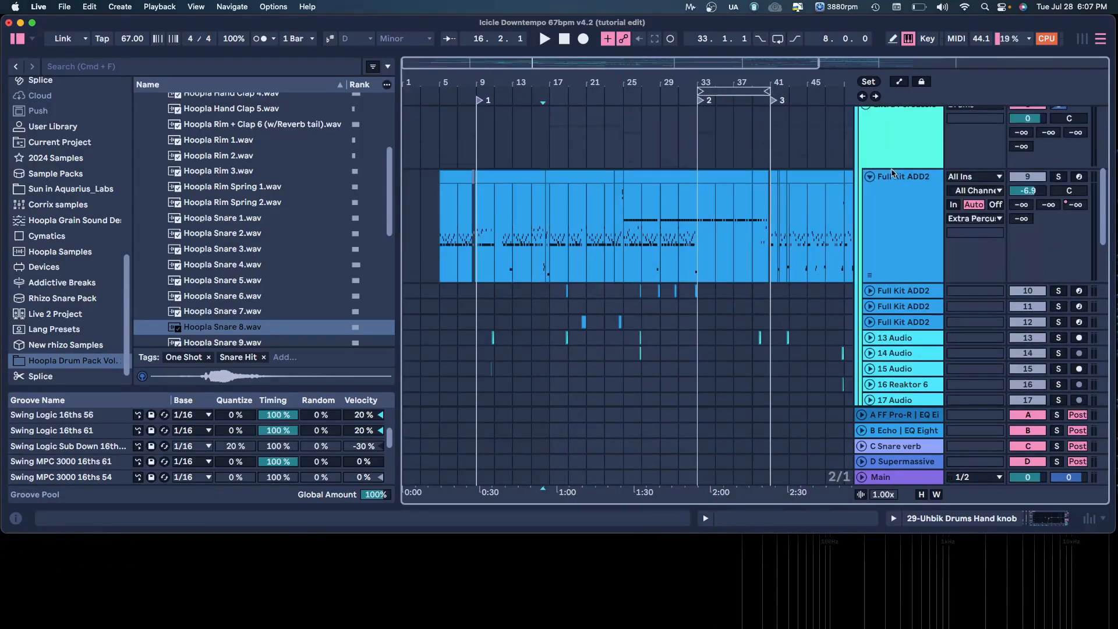
{"action": "left_click", "coordinate": [870, 176]}
{"action": "scroll", "coordinate": [871, 226], "scroll_direction": "up", "scroll_amount": 3}
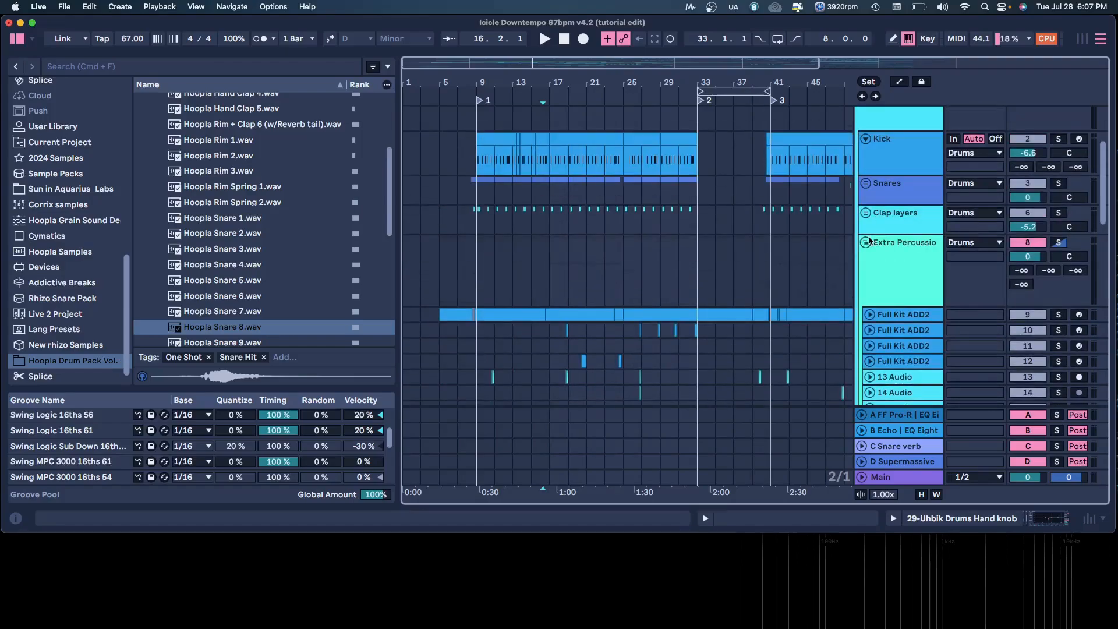
{"action": "left_click", "coordinate": [866, 242]}
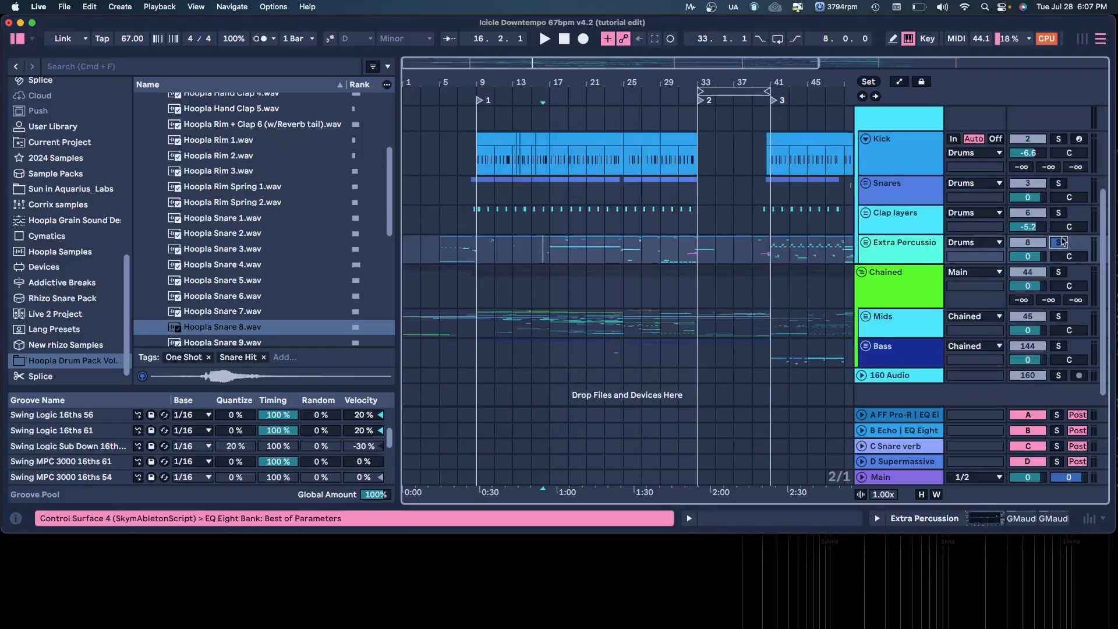
- Show the full length of the arrangement and fold the Kick track in the Drums group
{"action": "double_click", "coordinate": [688, 78]}
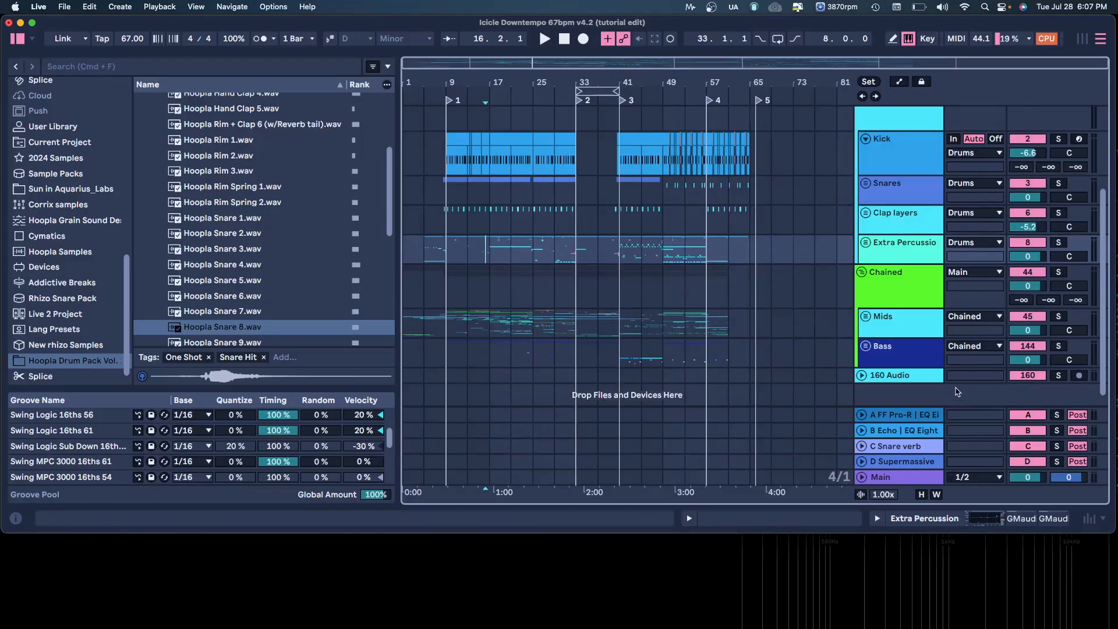
{"action": "scroll", "coordinate": [859, 333], "scroll_direction": "up", "scroll_amount": 3}
{"action": "left_click", "coordinate": [868, 241]}
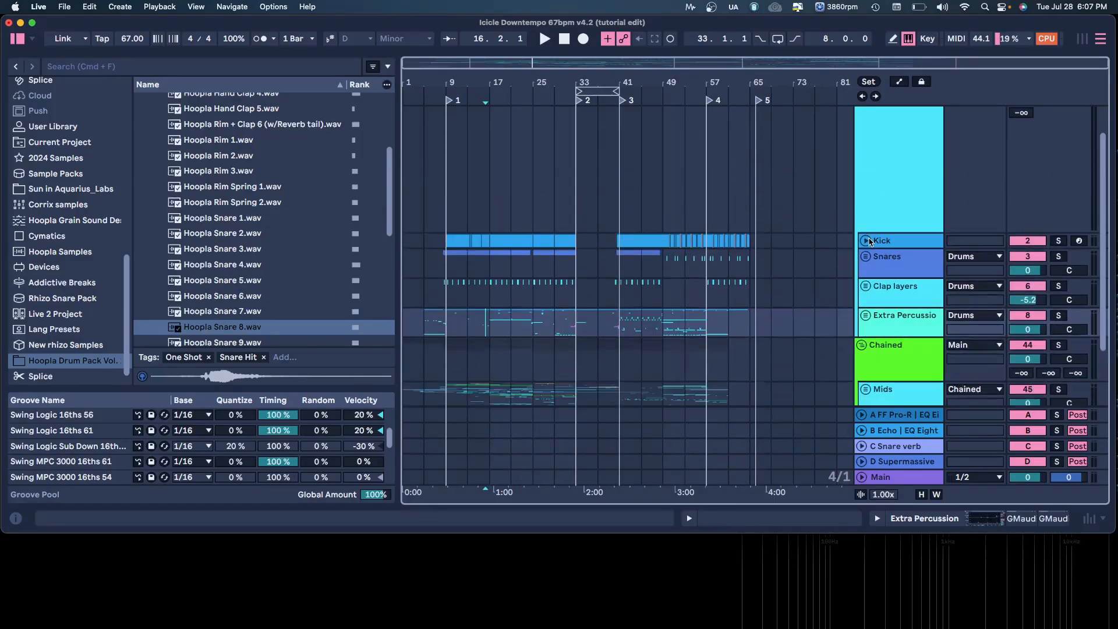
{"action": "scroll", "coordinate": [870, 242], "scroll_direction": "up", "scroll_amount": 2}
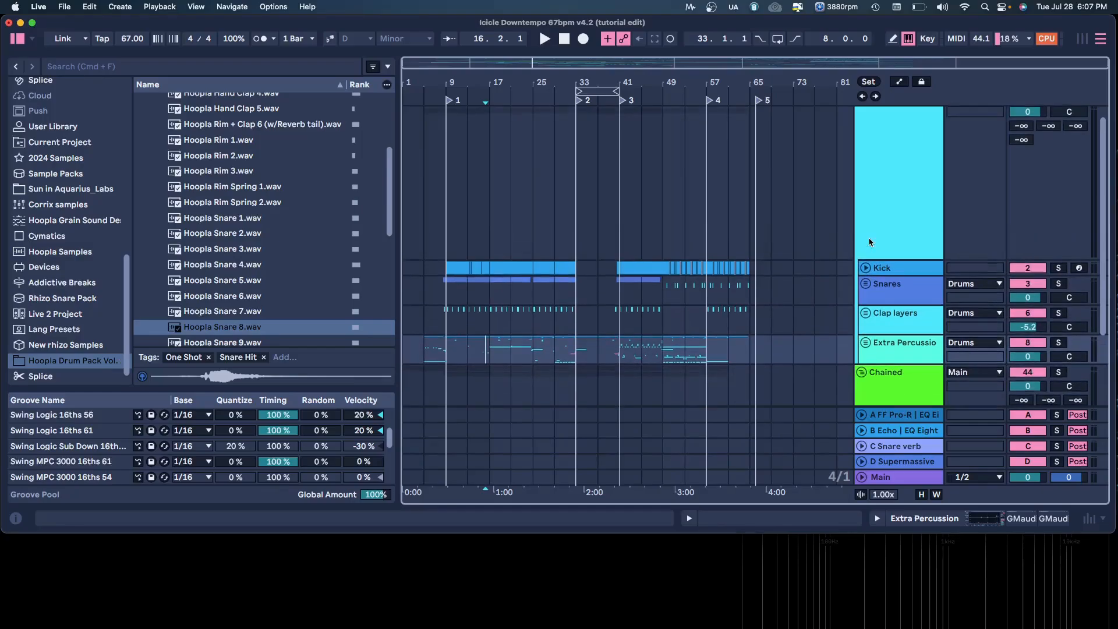